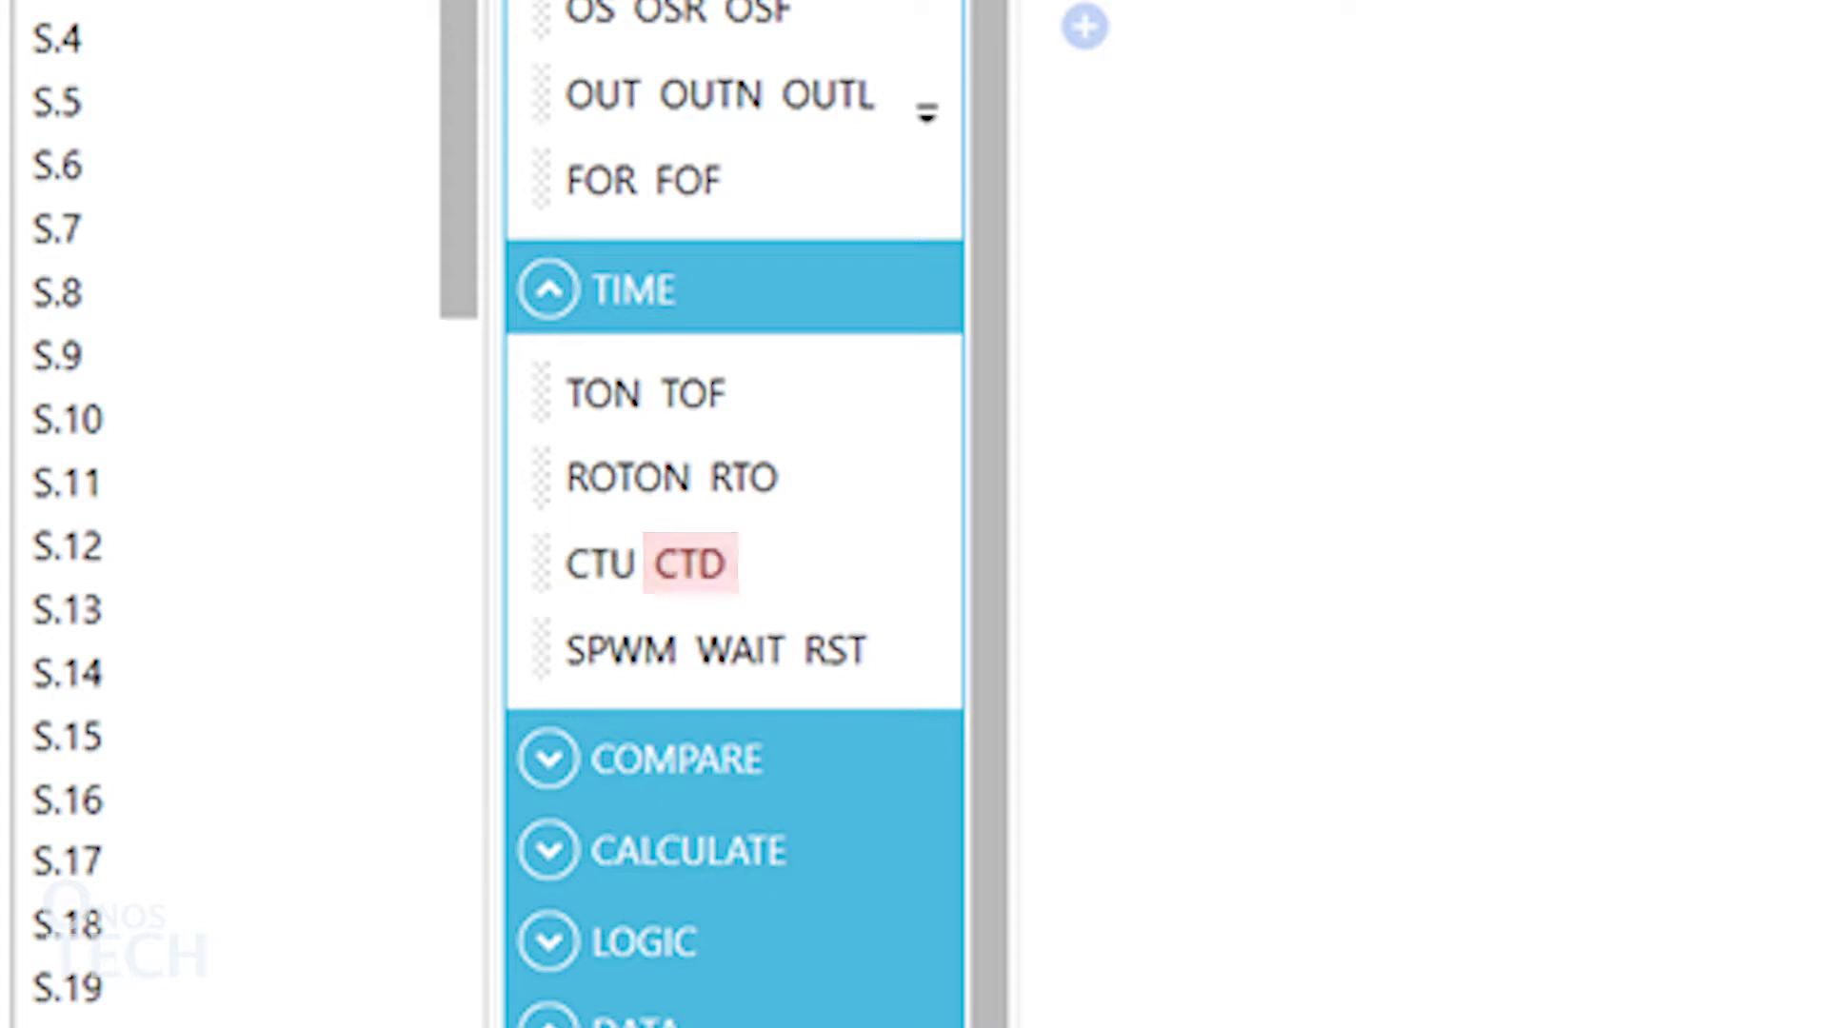
Place a CTU up-counter on rung 0 assigned to C.1 with preset 5.
click(454, 838)
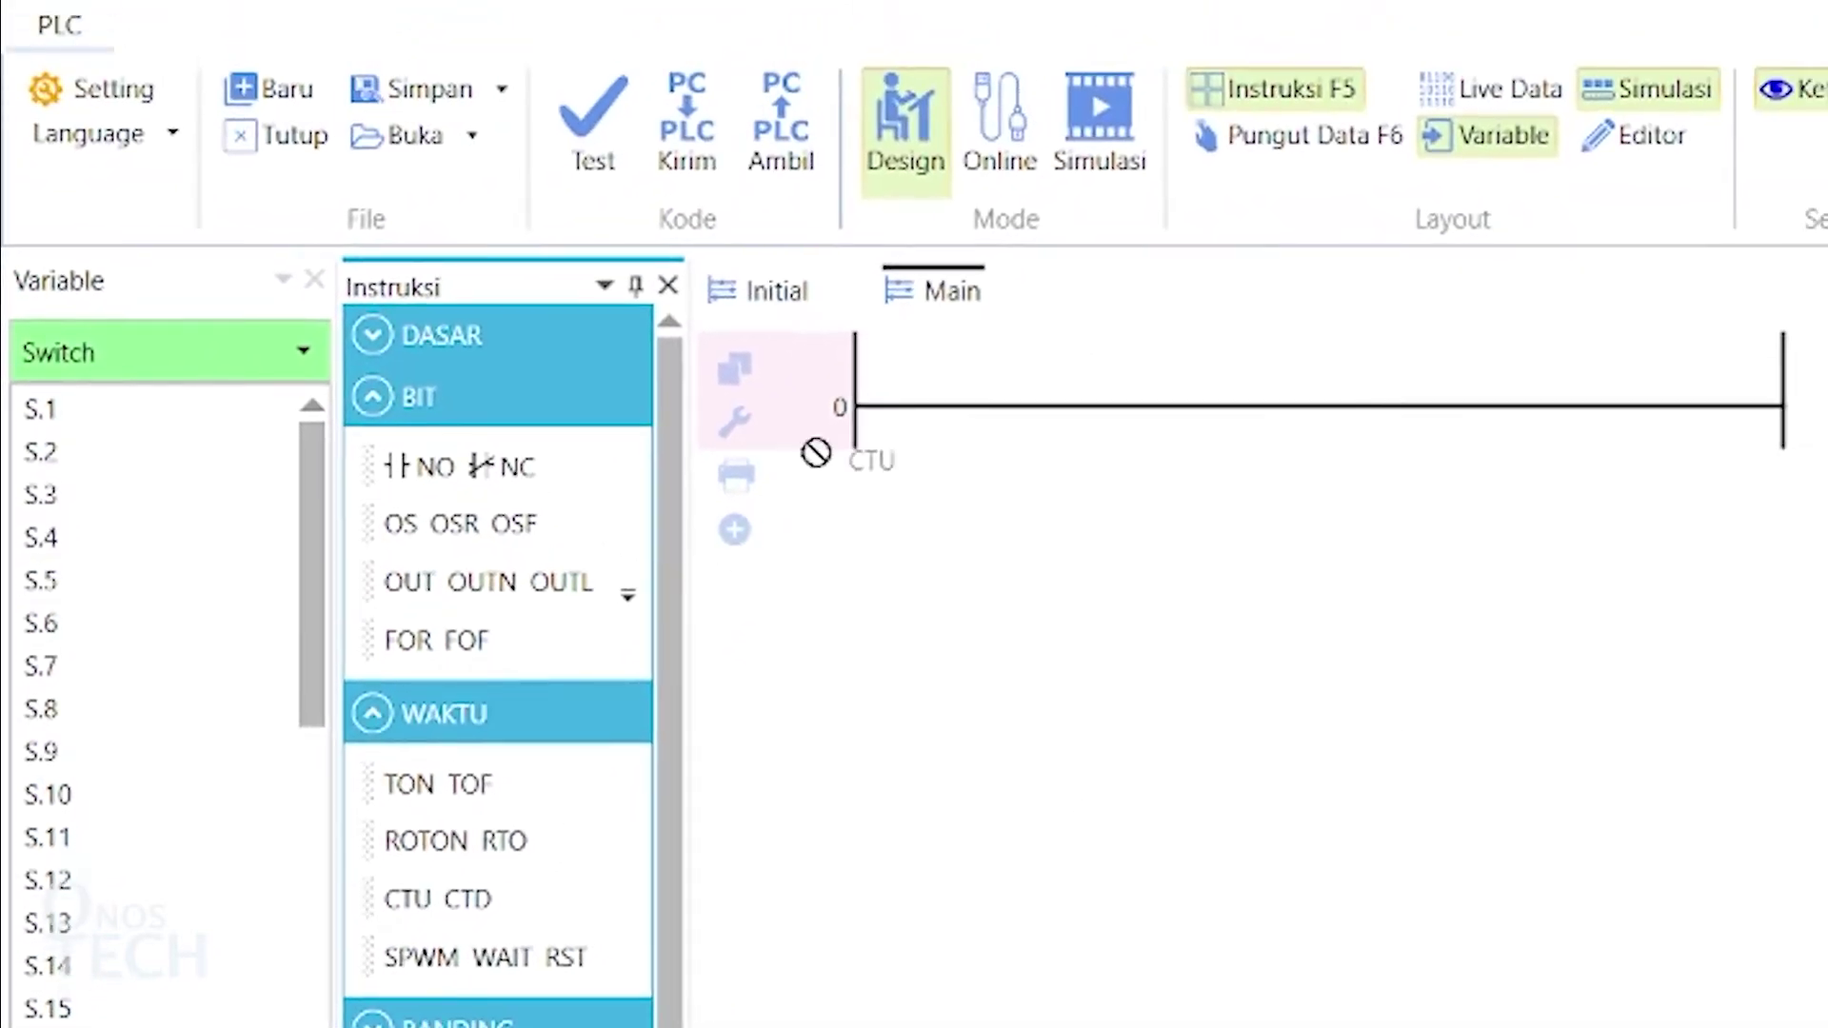
click(988, 298)
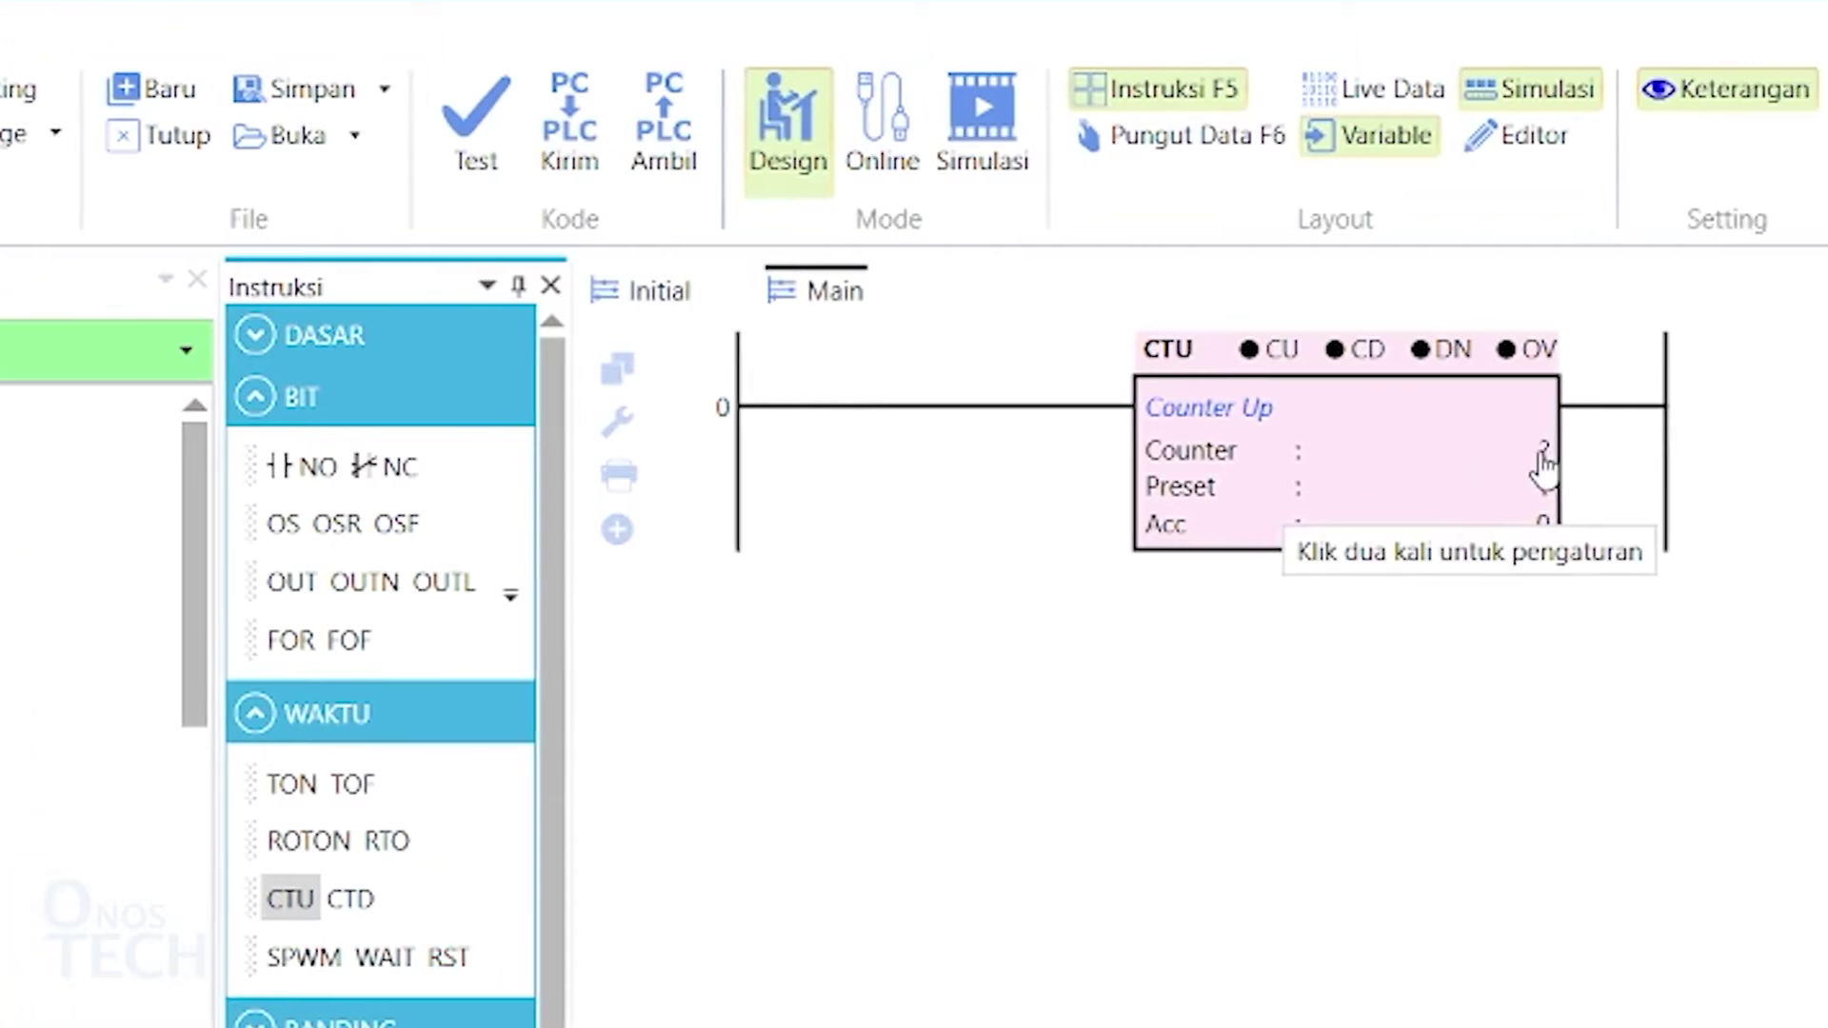
click(1542, 451)
mouse_move(1230, 487)
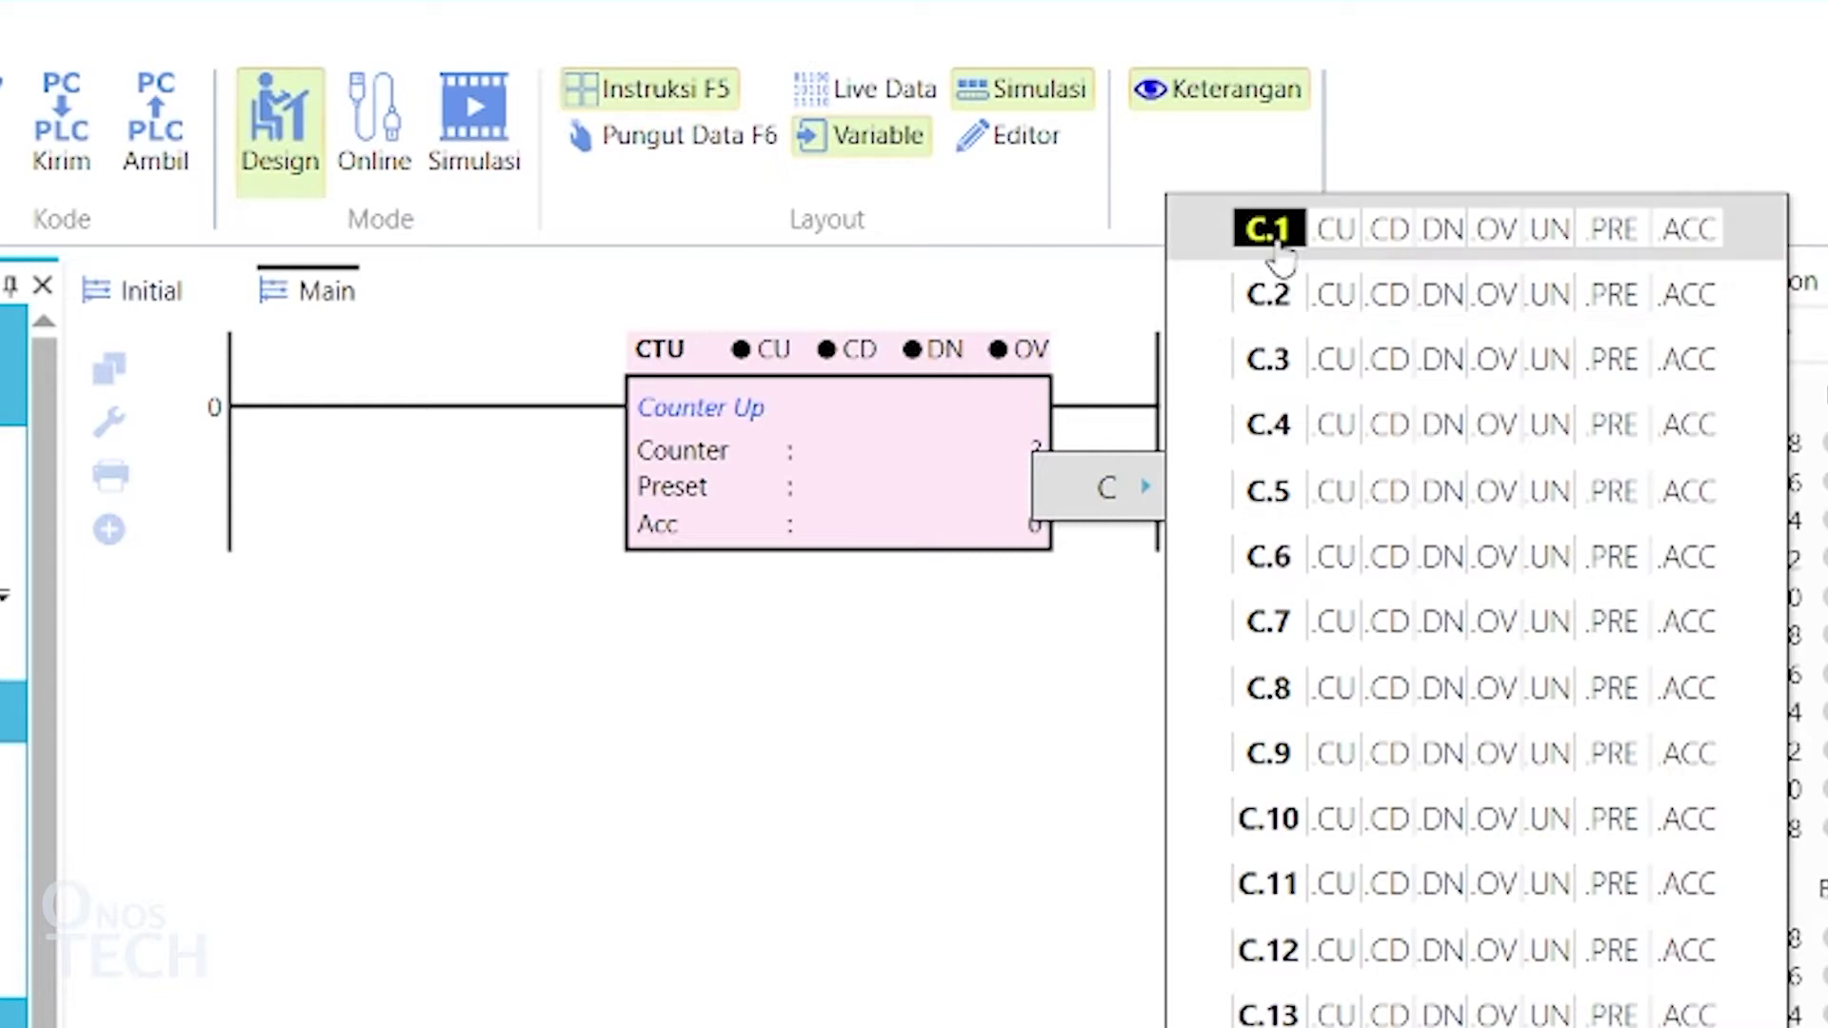
click(1272, 231)
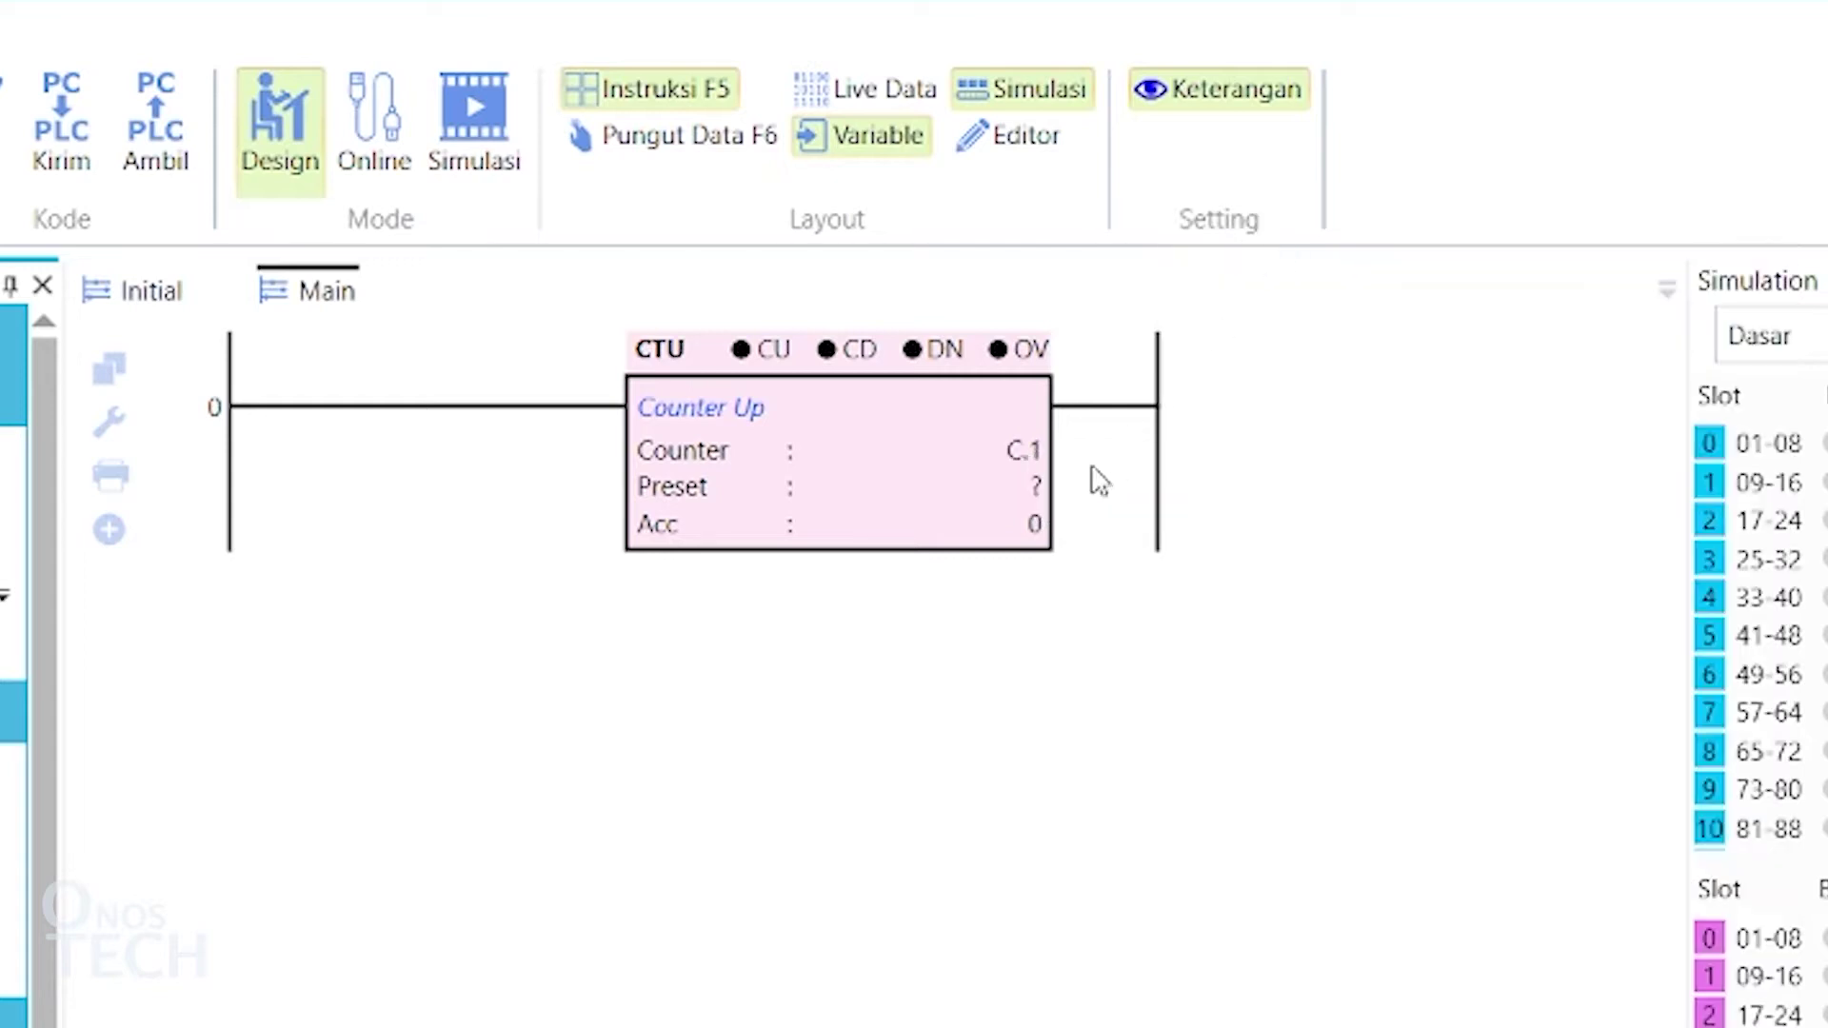
double_click(1031, 486)
text(5)
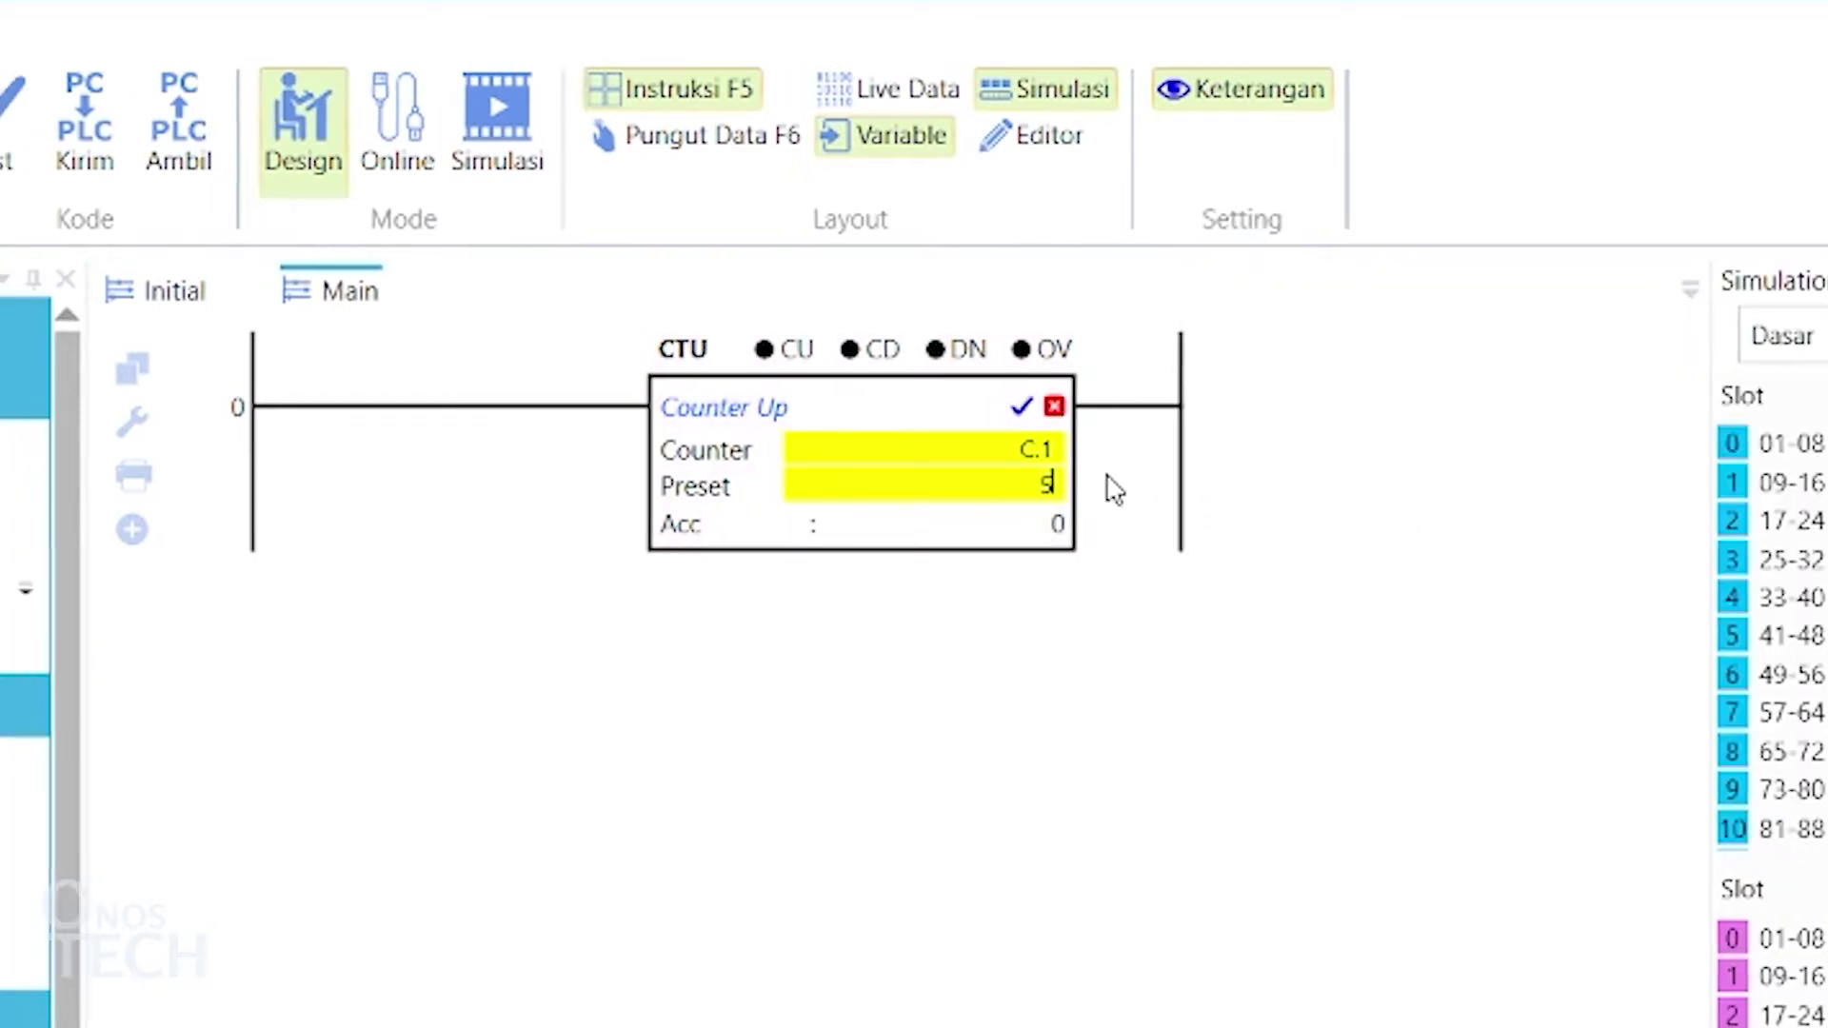
key(Return)
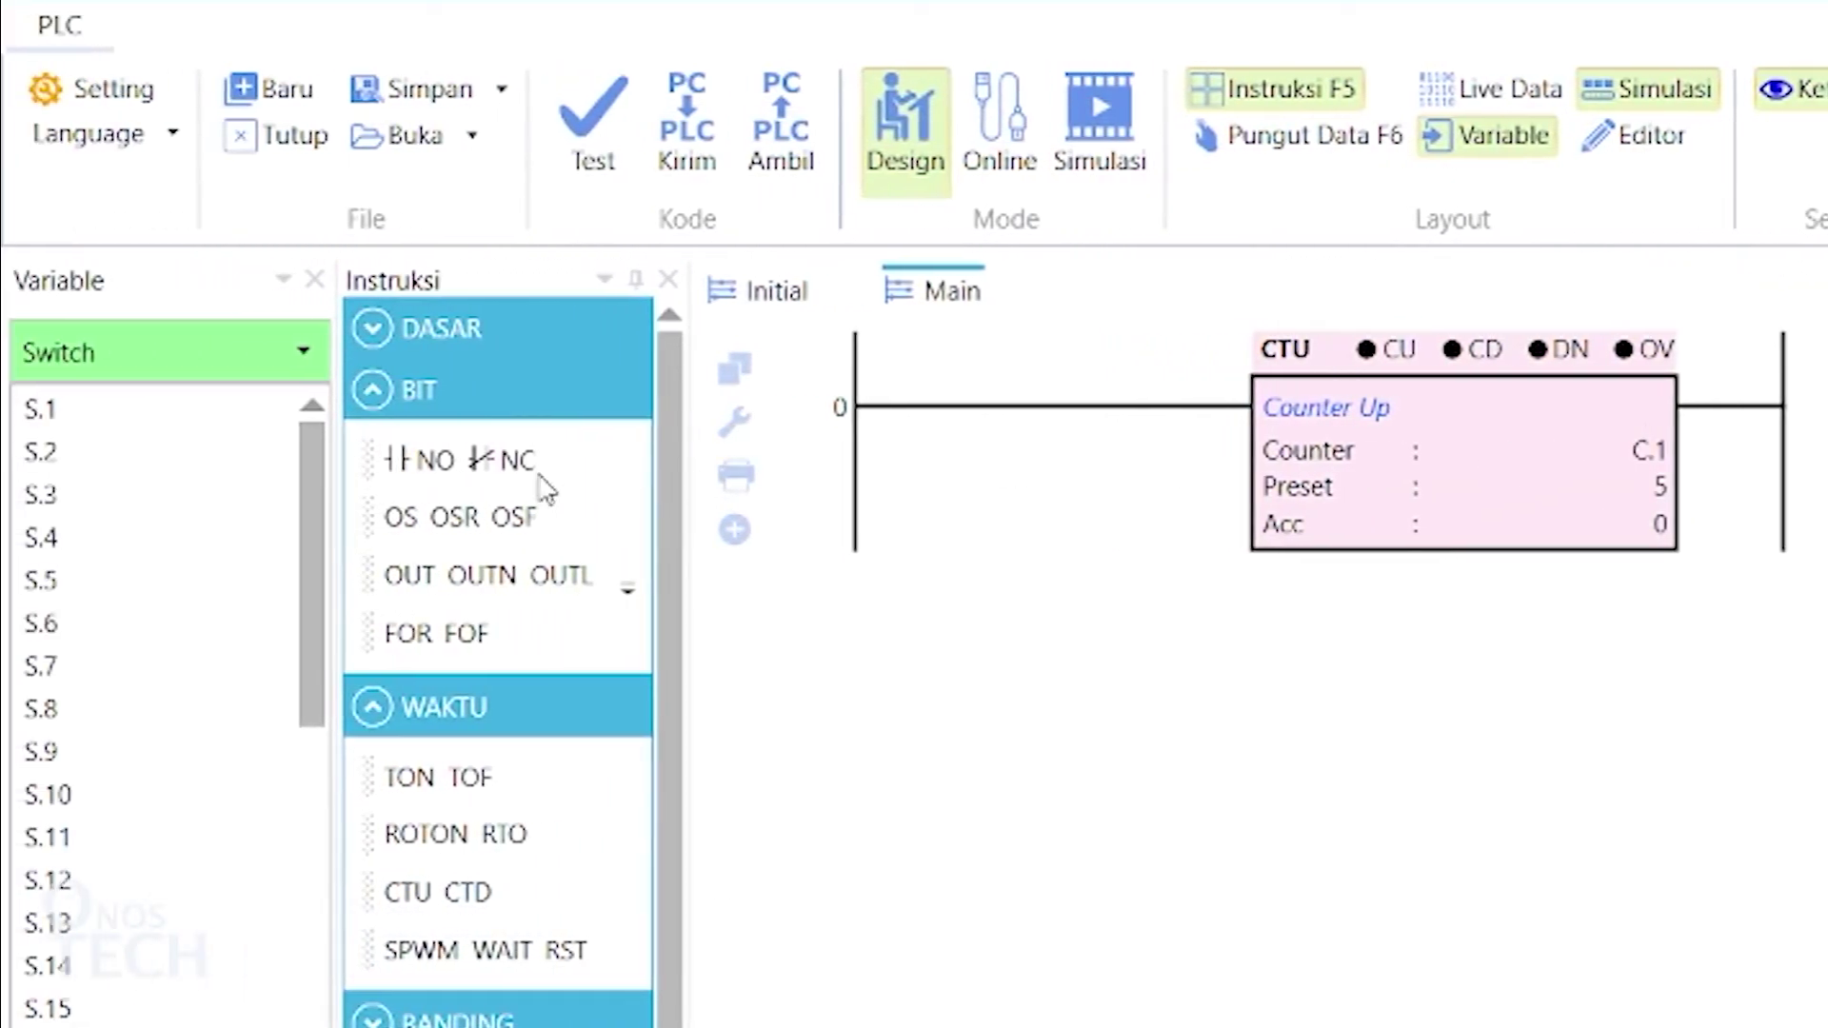
Put an NO contact S.1 followed by an OSR one-shot ahead of the counter on rung 0.
mouse_move(414, 459)
mouse_down()
mouse_move(682, 455)
mouse_move(914, 414)
mouse_up()
click(86, 426)
drag(86, 426, 971, 411)
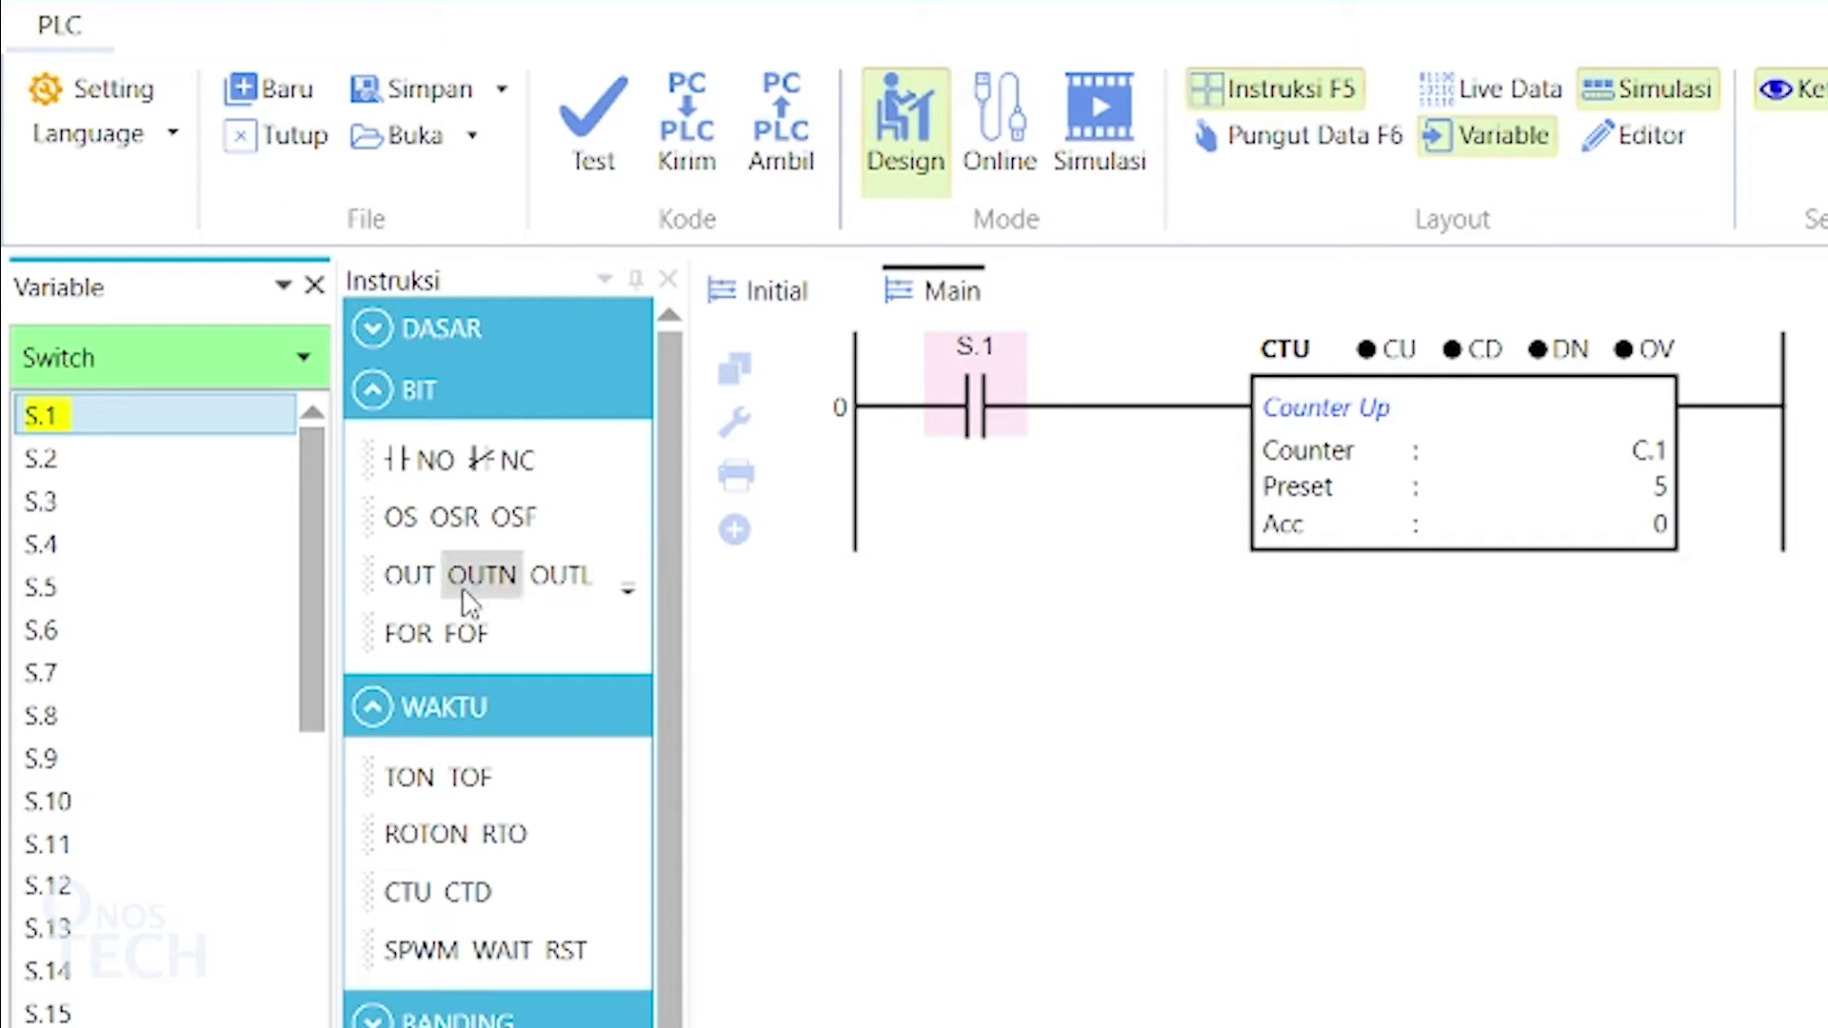
drag(458, 518, 1042, 417)
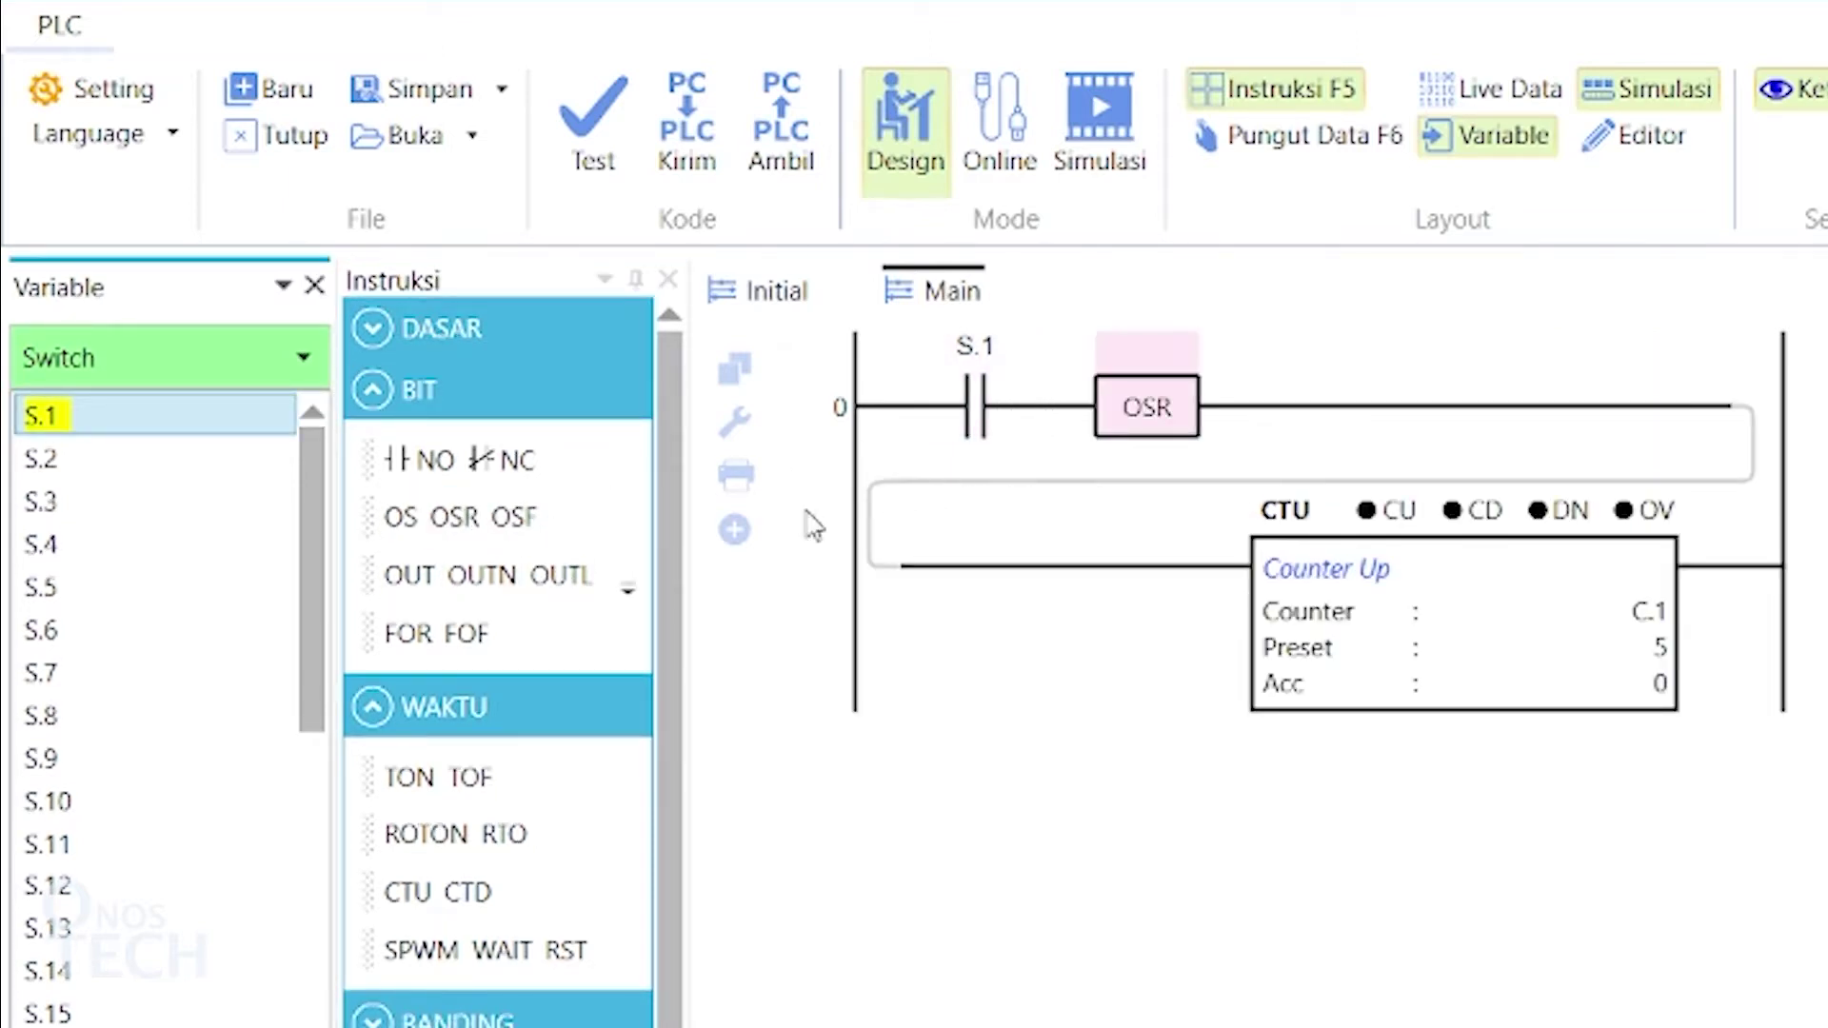
Add rung 1 with NO contact C.1.DN driving output coil R.1.
click(734, 529)
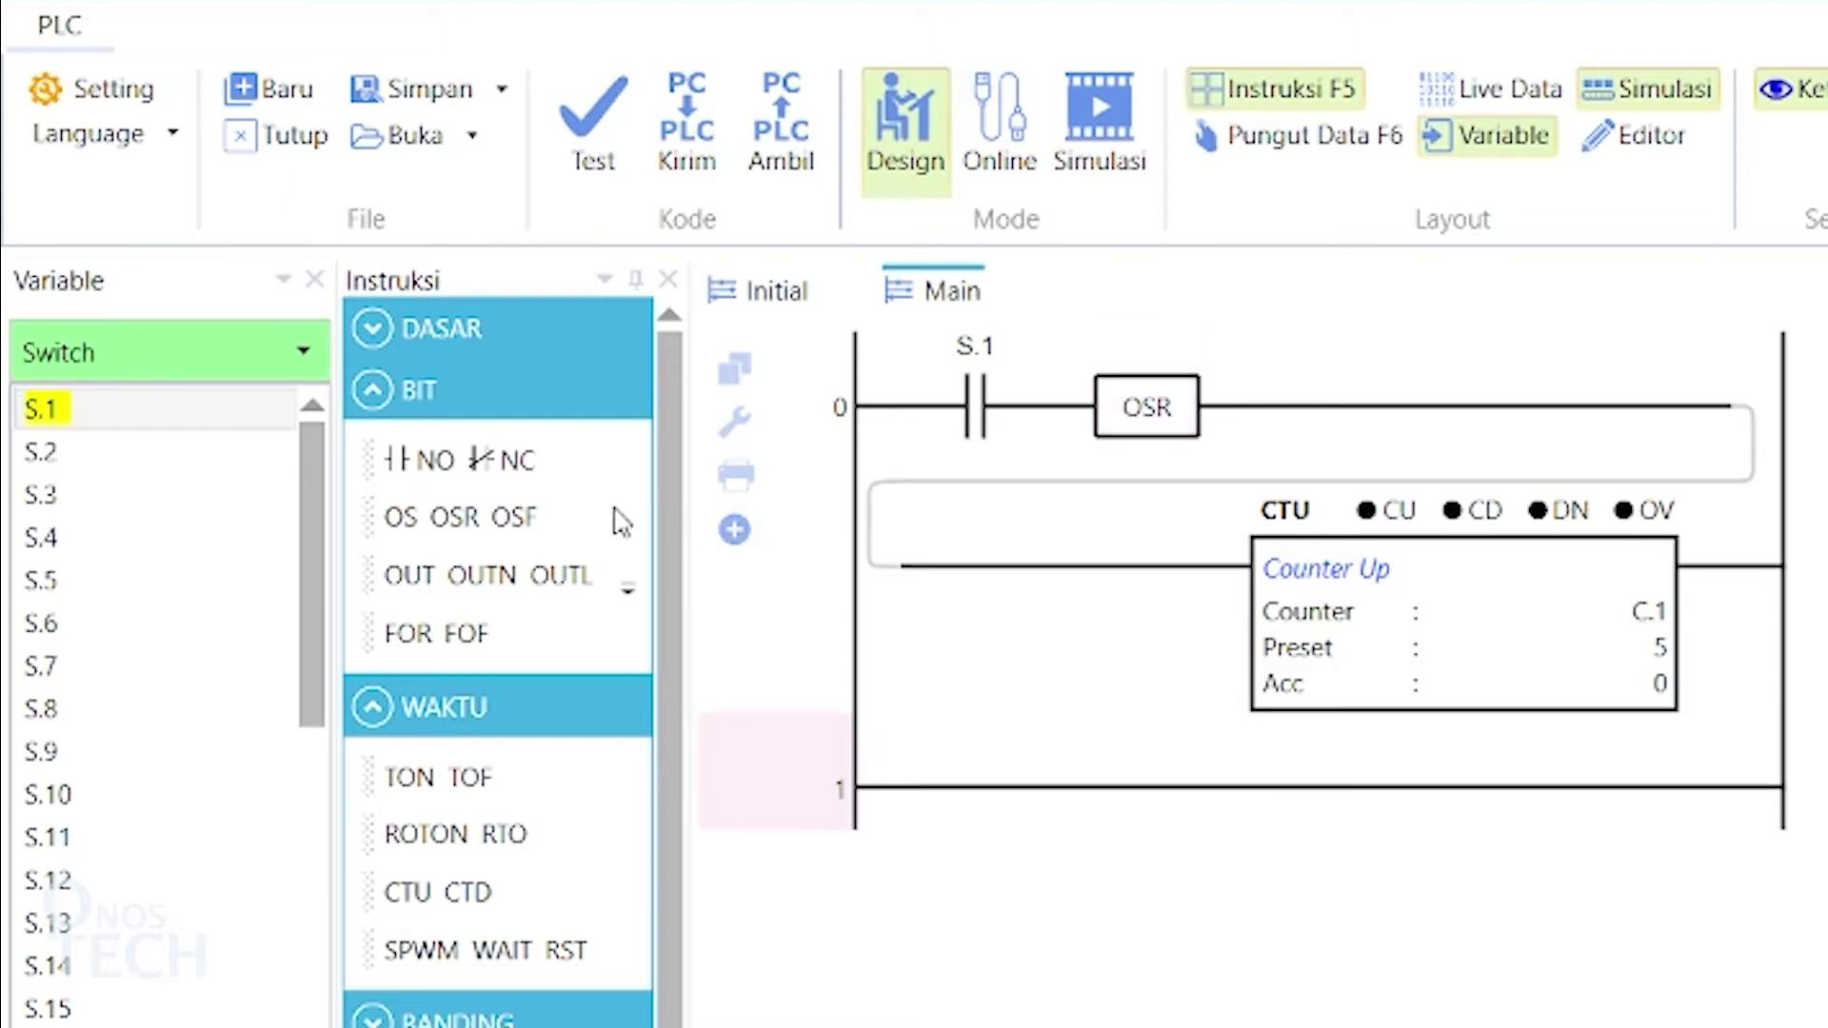
drag(430, 460, 931, 779)
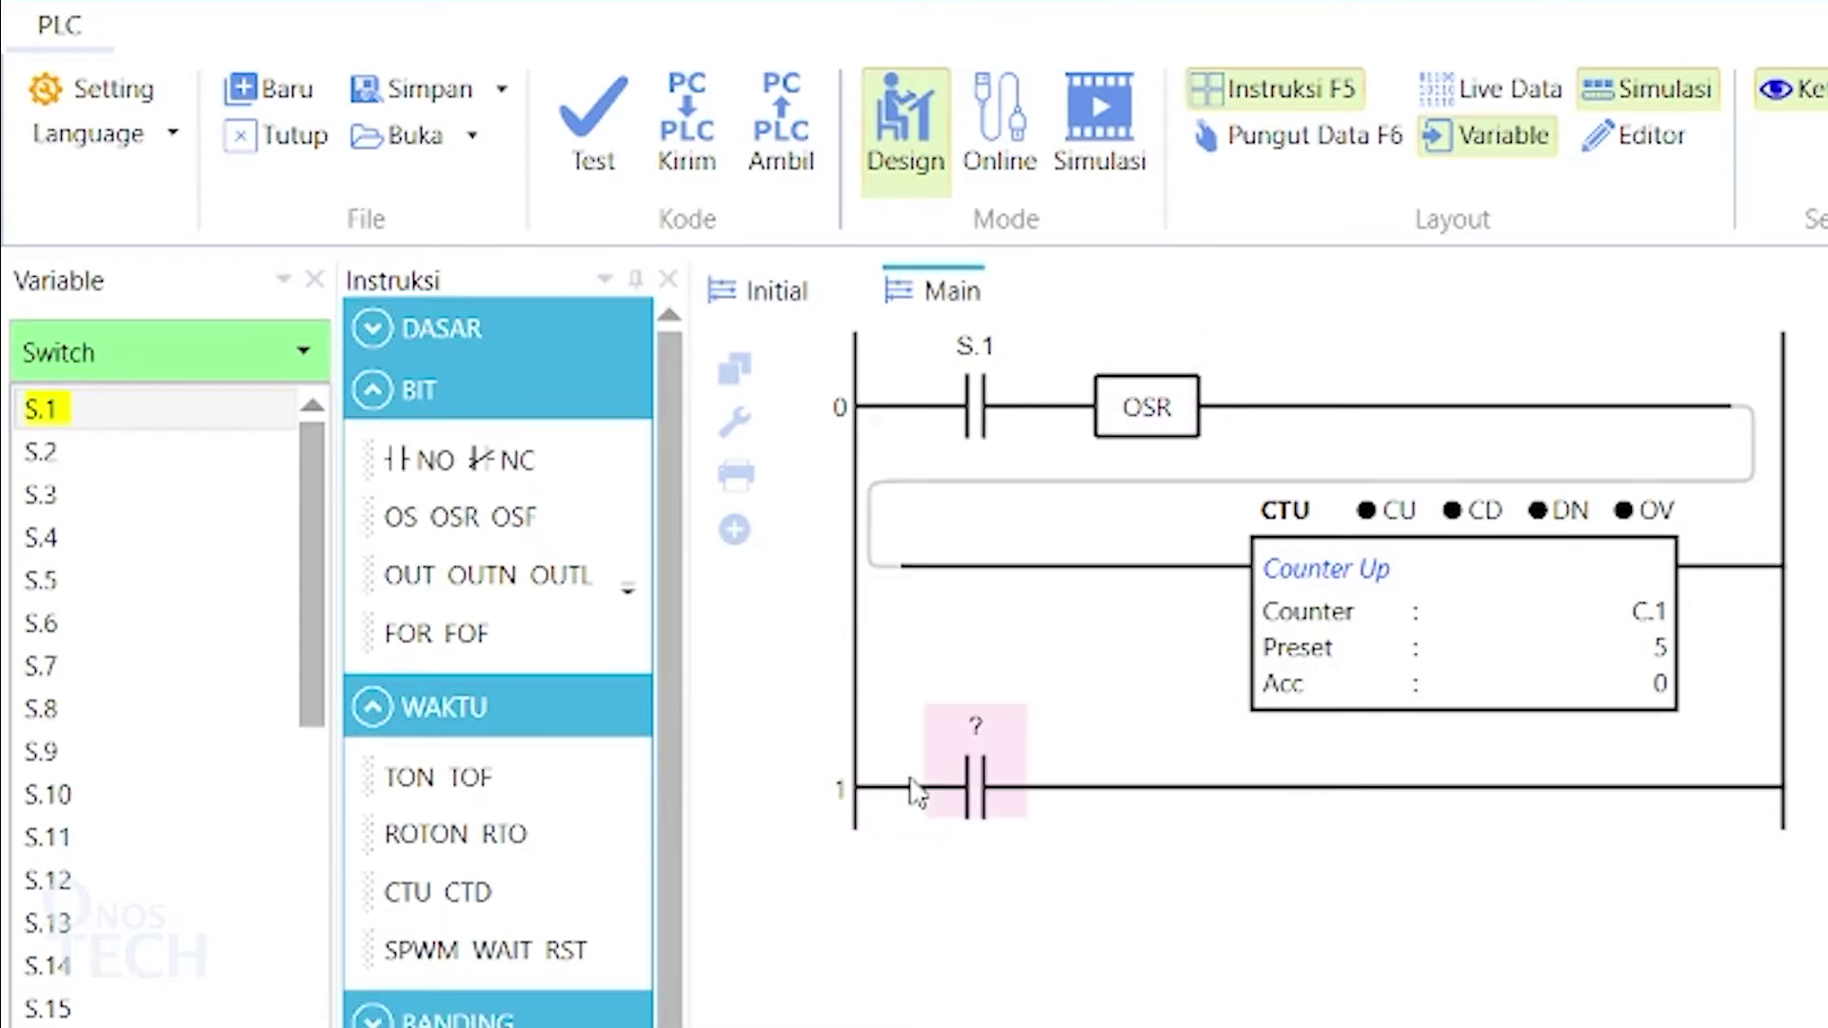
mouse_move(411, 575)
mouse_down()
mouse_move(1064, 821)
mouse_move(1031, 786)
mouse_up()
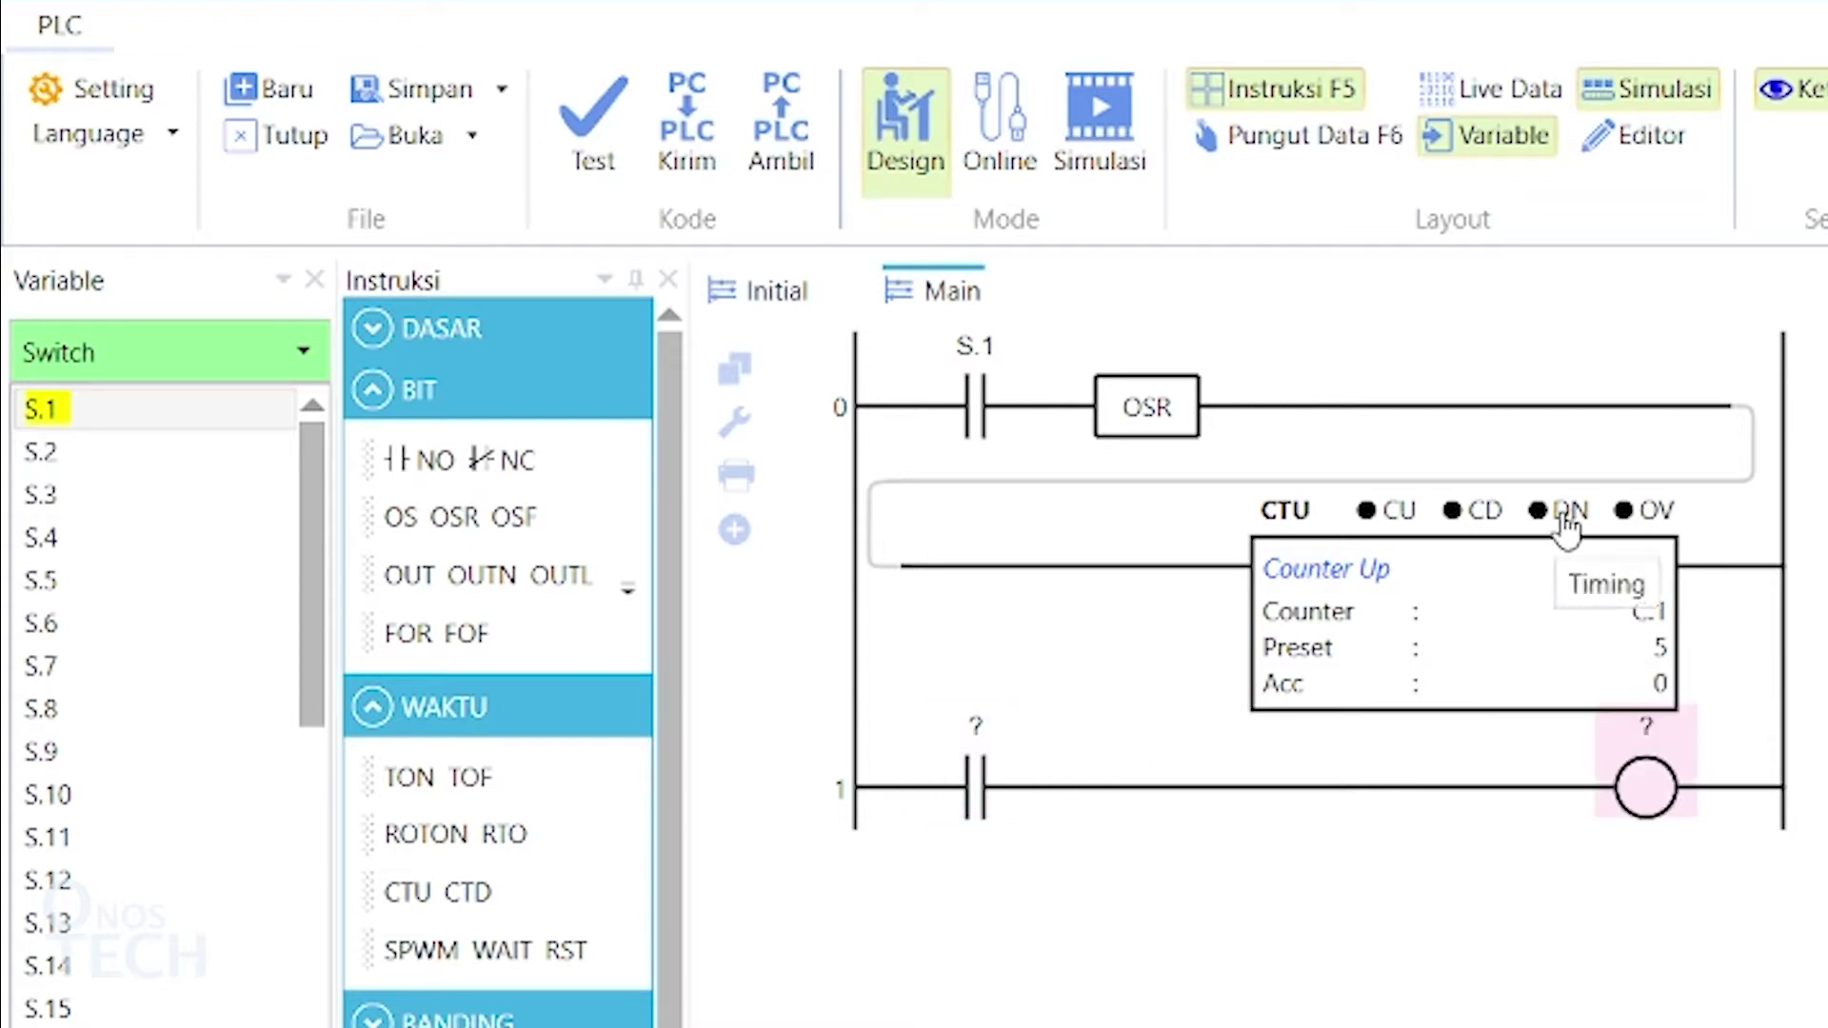
drag(1556, 511, 979, 772)
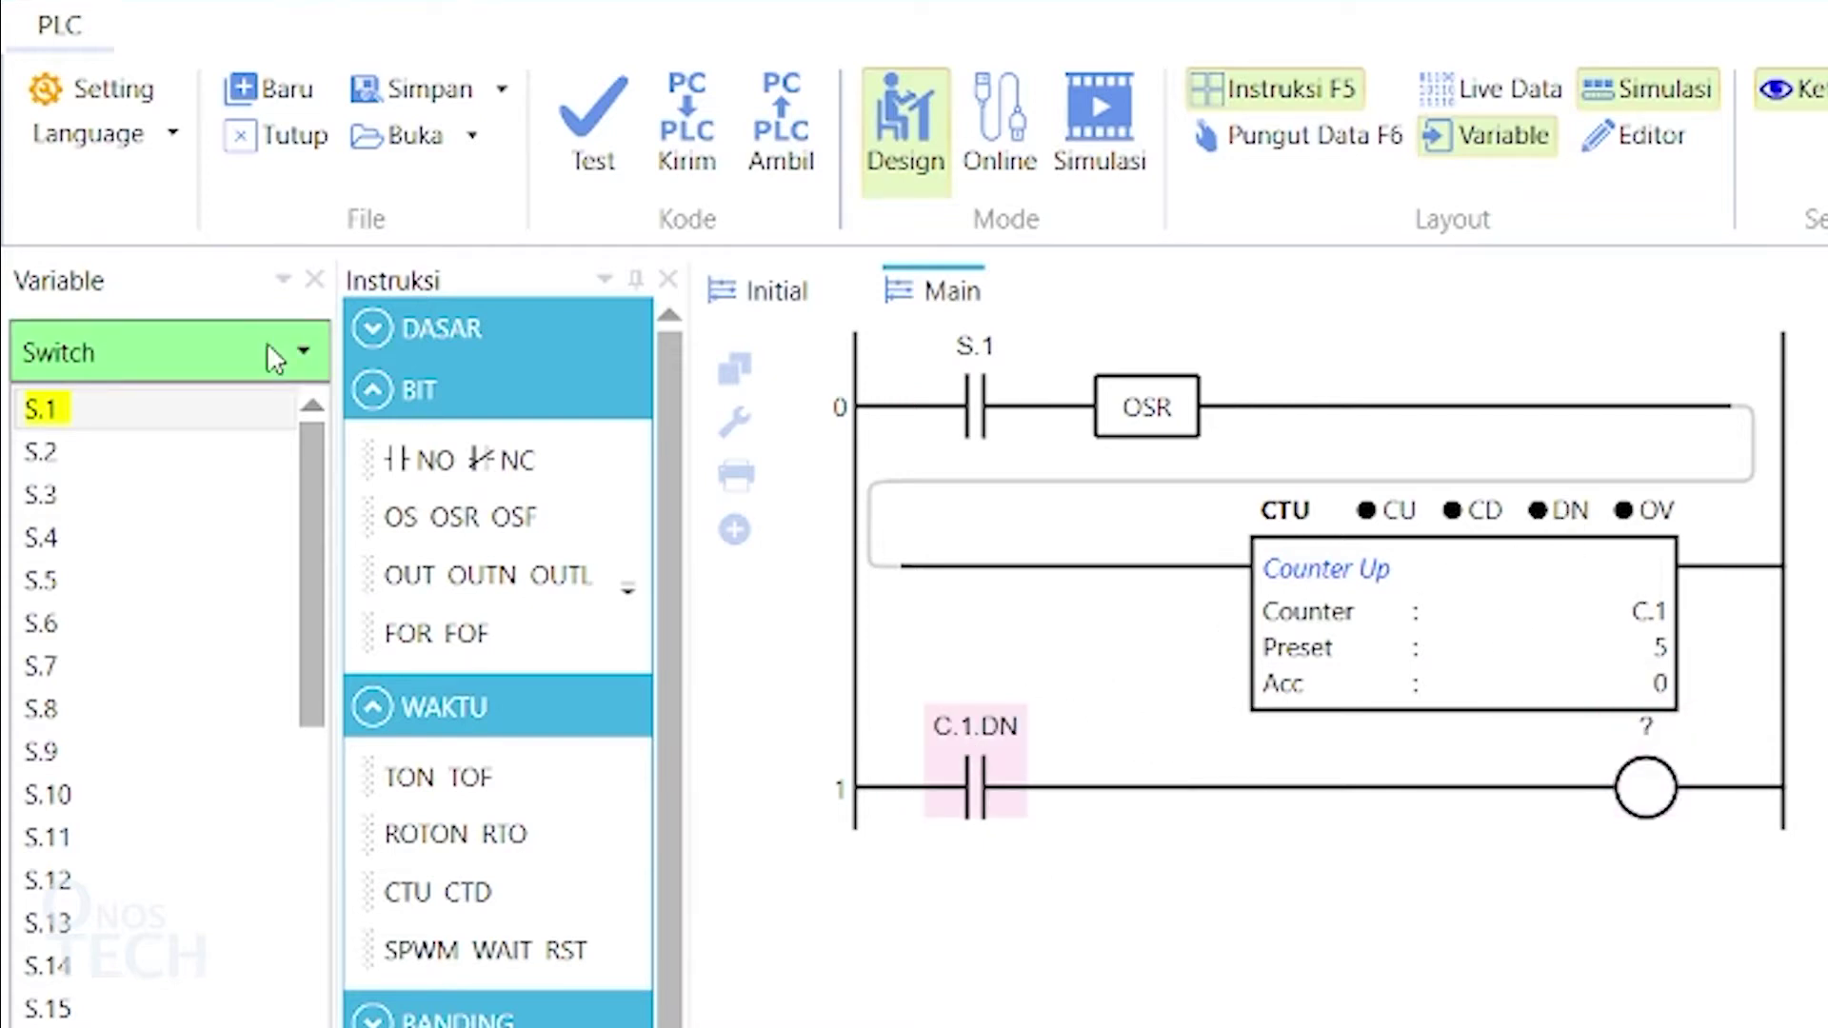
click(303, 354)
click(183, 459)
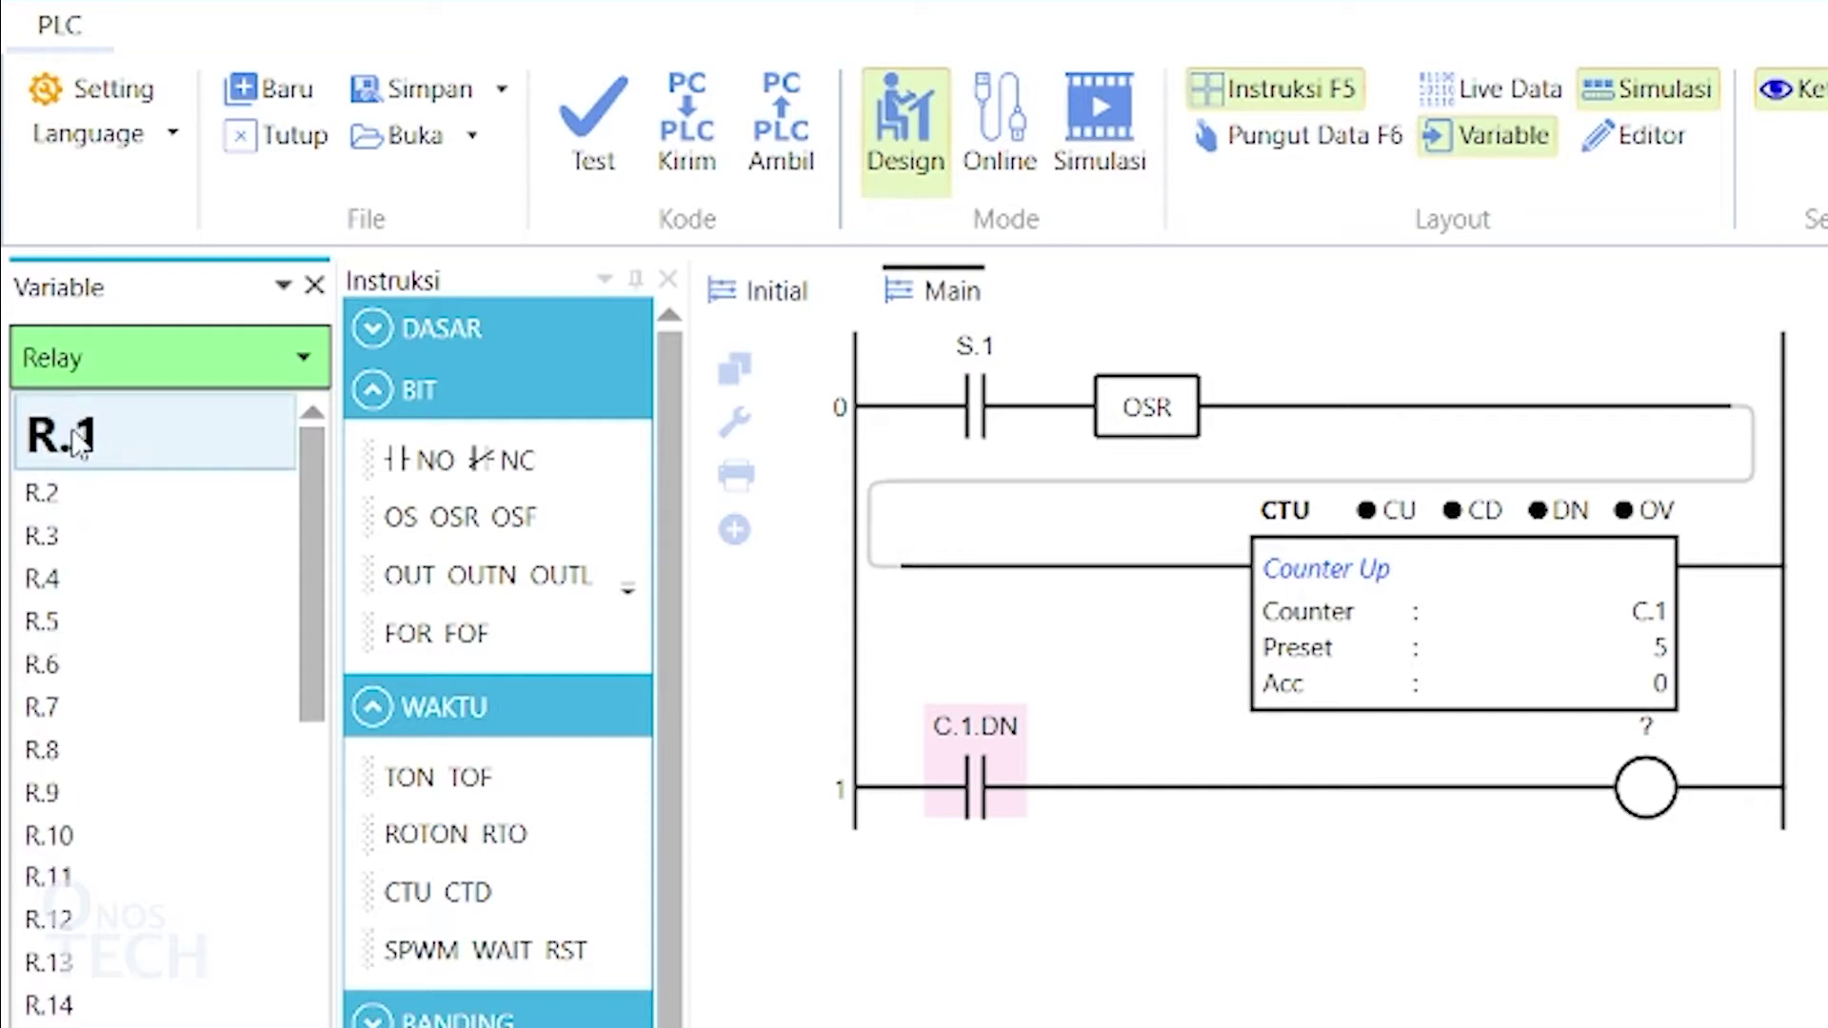
drag(57, 414, 1642, 787)
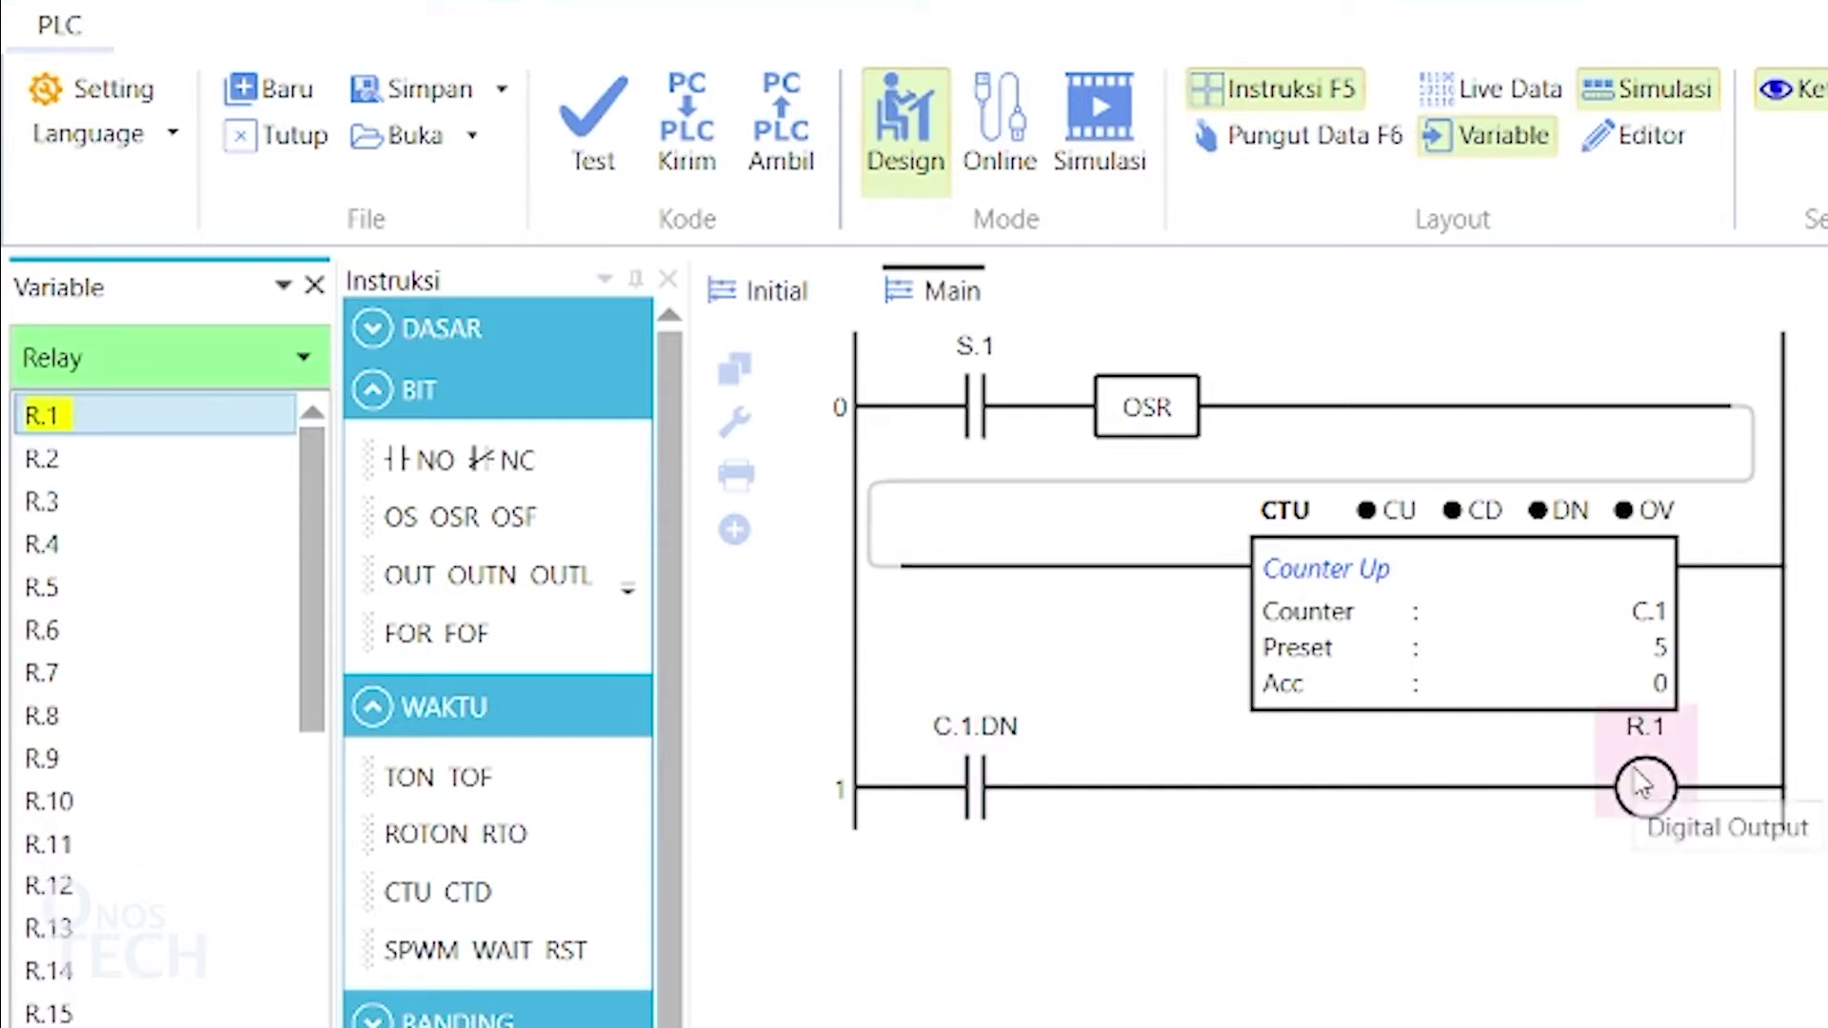
Add rung 2 with NO contact S.2 driving an RST that resets counter C.1.
click(734, 531)
click(422, 467)
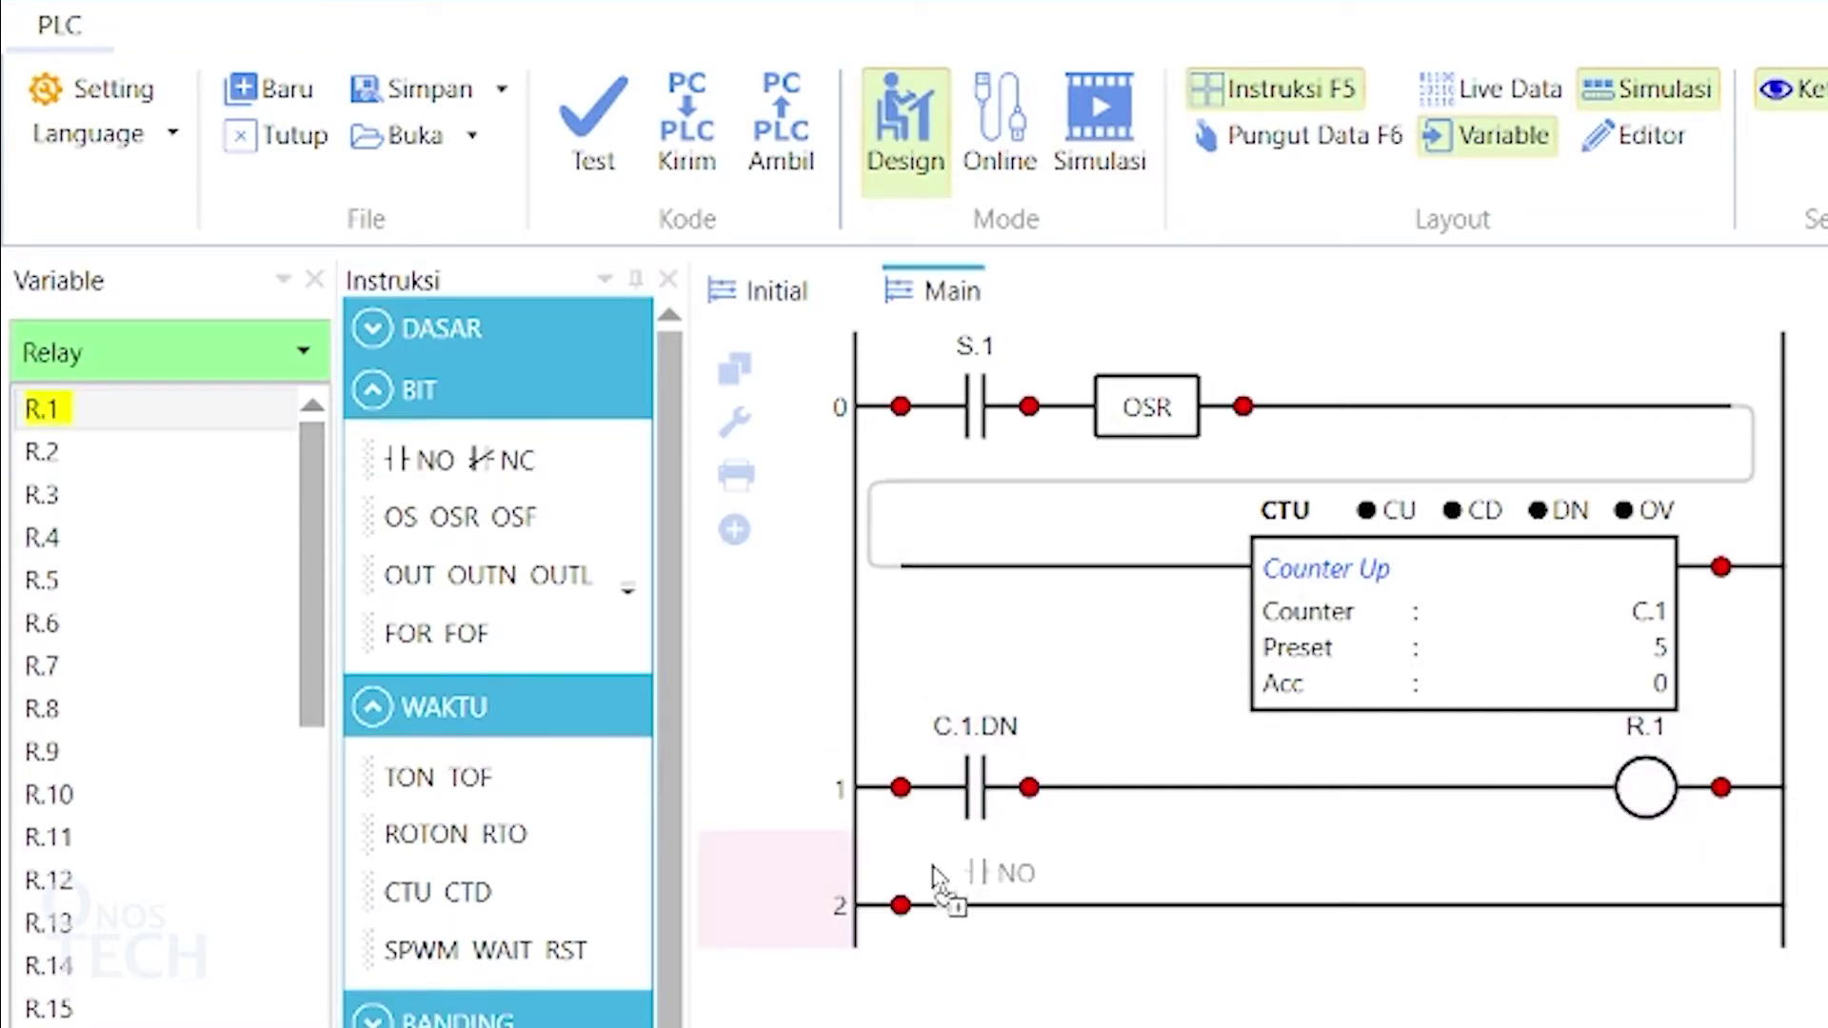
drag(421, 467, 964, 885)
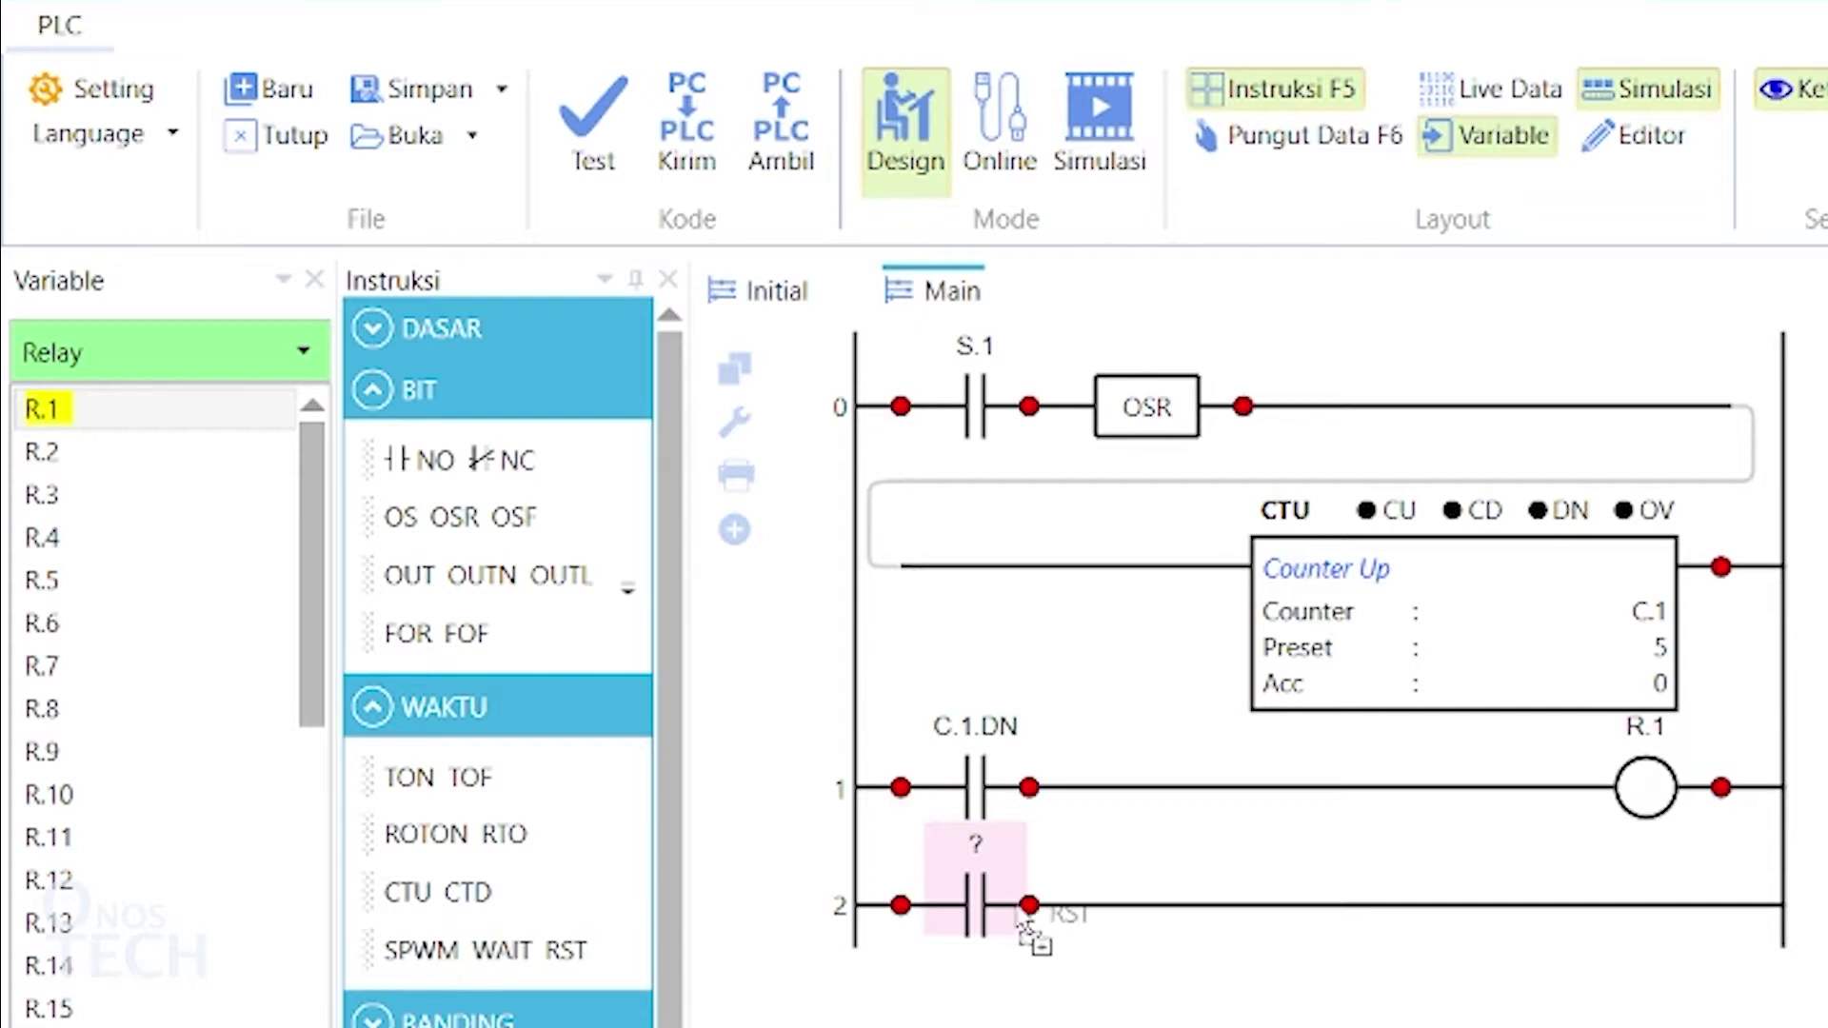
drag(571, 956, 1642, 907)
click(171, 357)
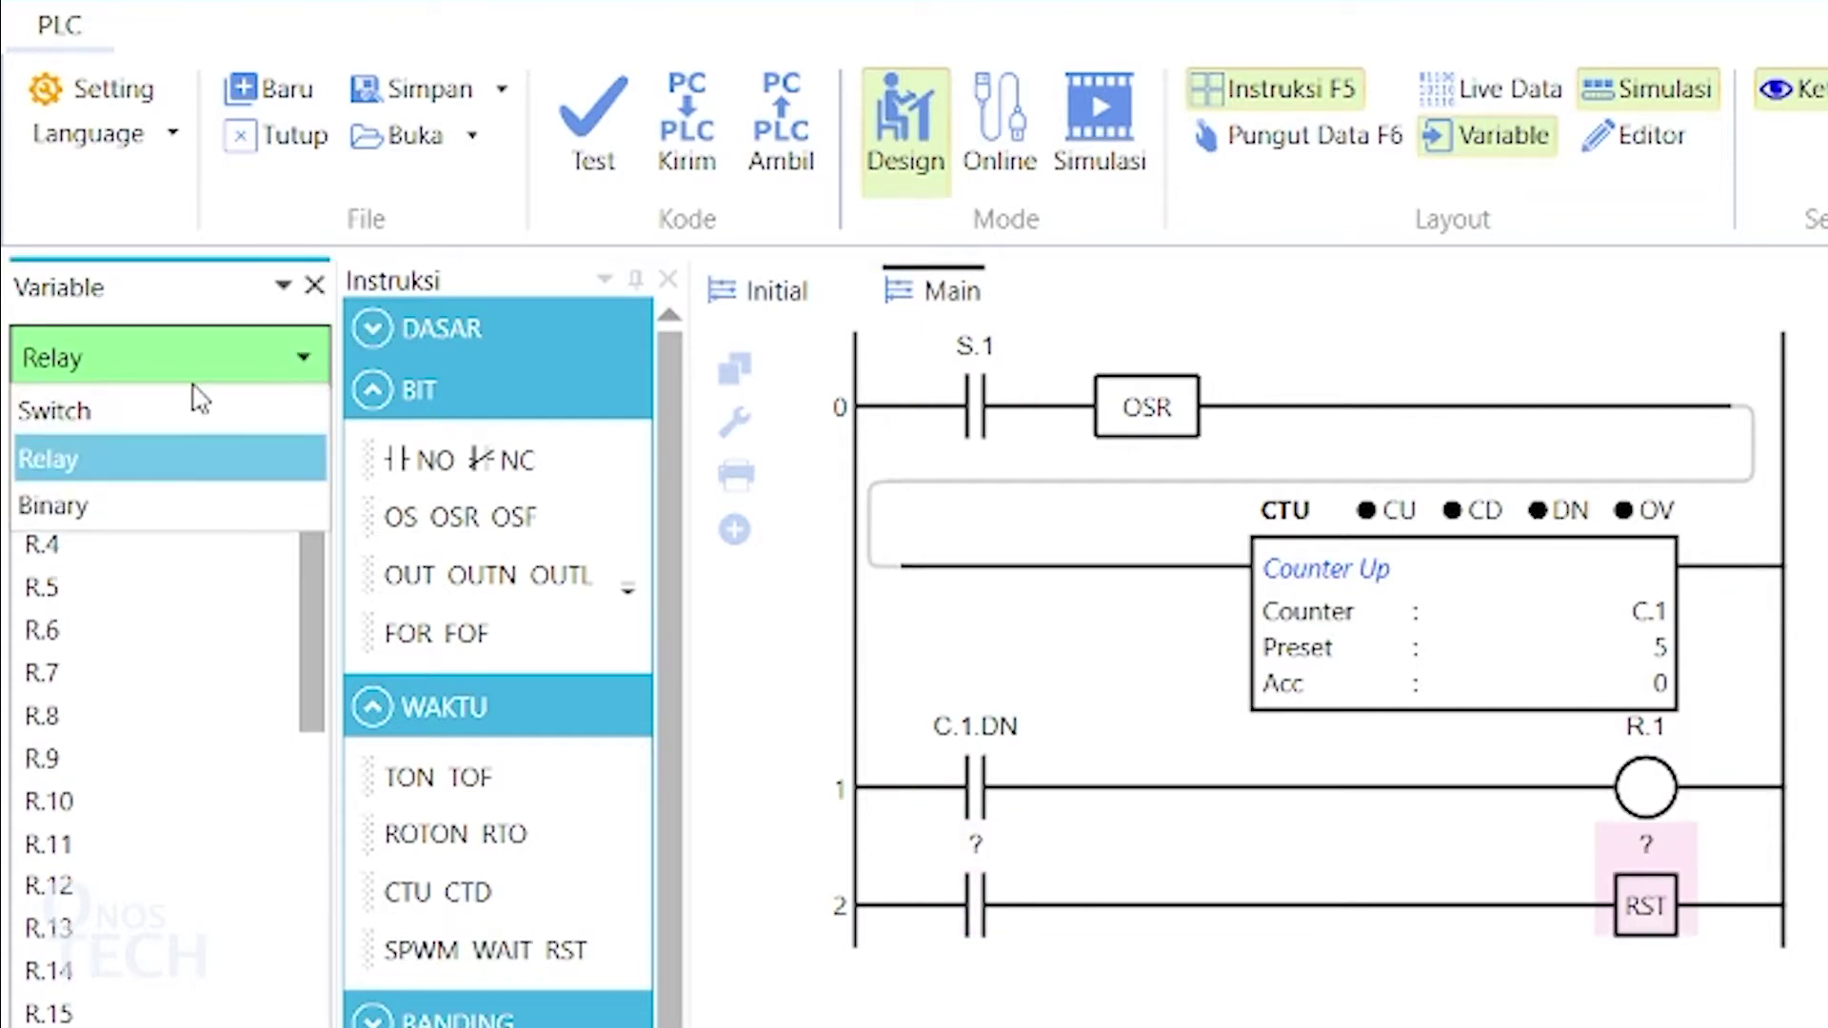
click(171, 411)
drag(57, 458, 993, 907)
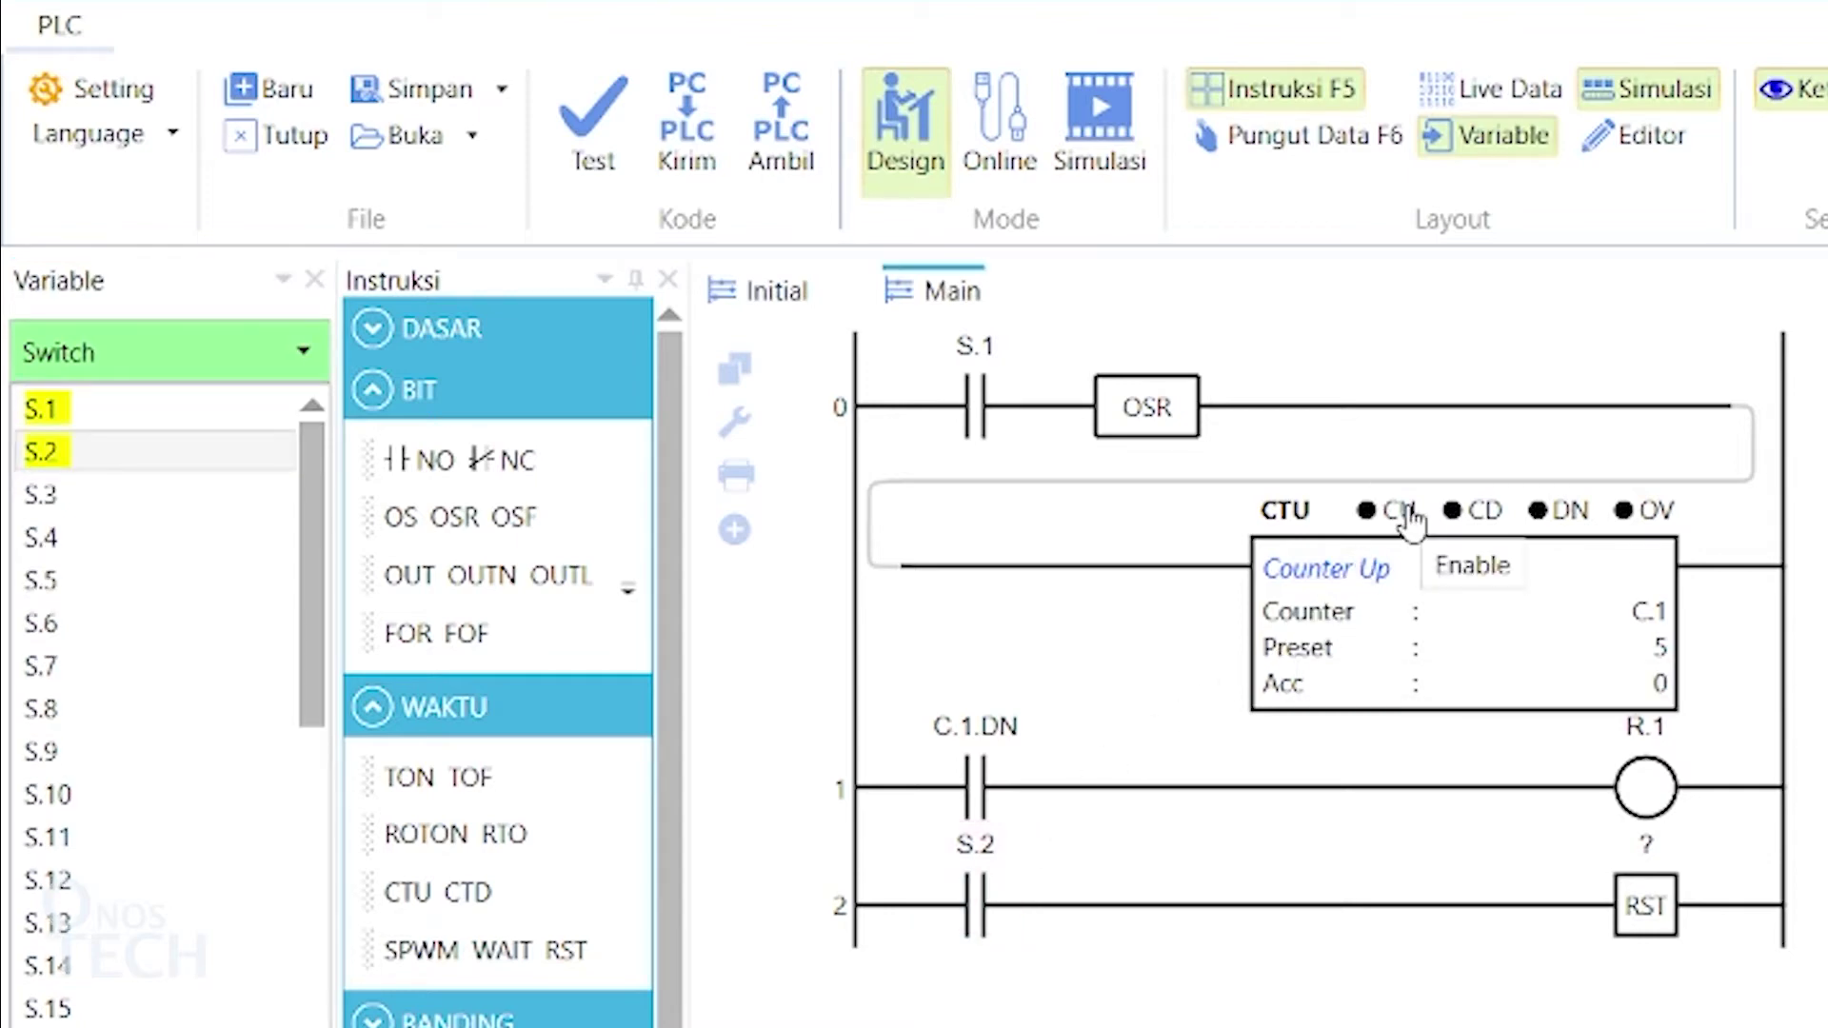
drag(1412, 517, 1644, 901)
Simulate: pulse S.1 five times so C.1 reaches 5 and R.1 energises, then reset with S.2.
click(1100, 121)
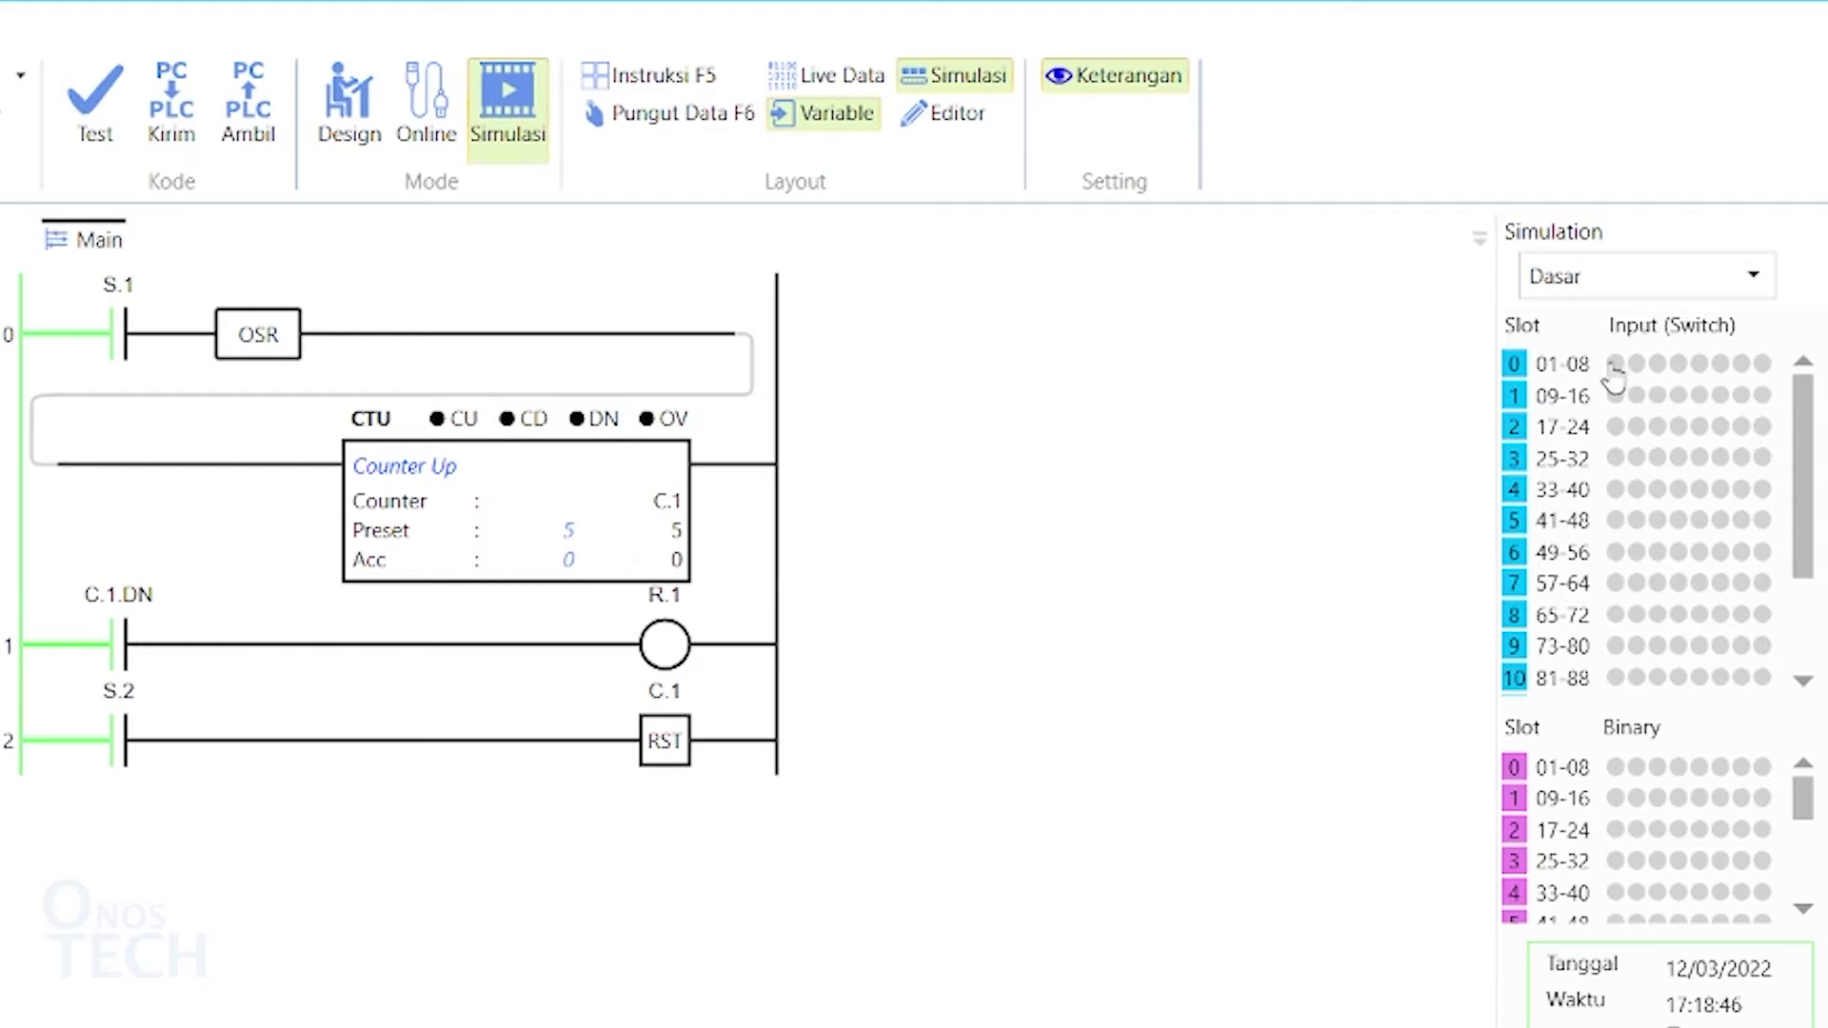
click(1616, 365)
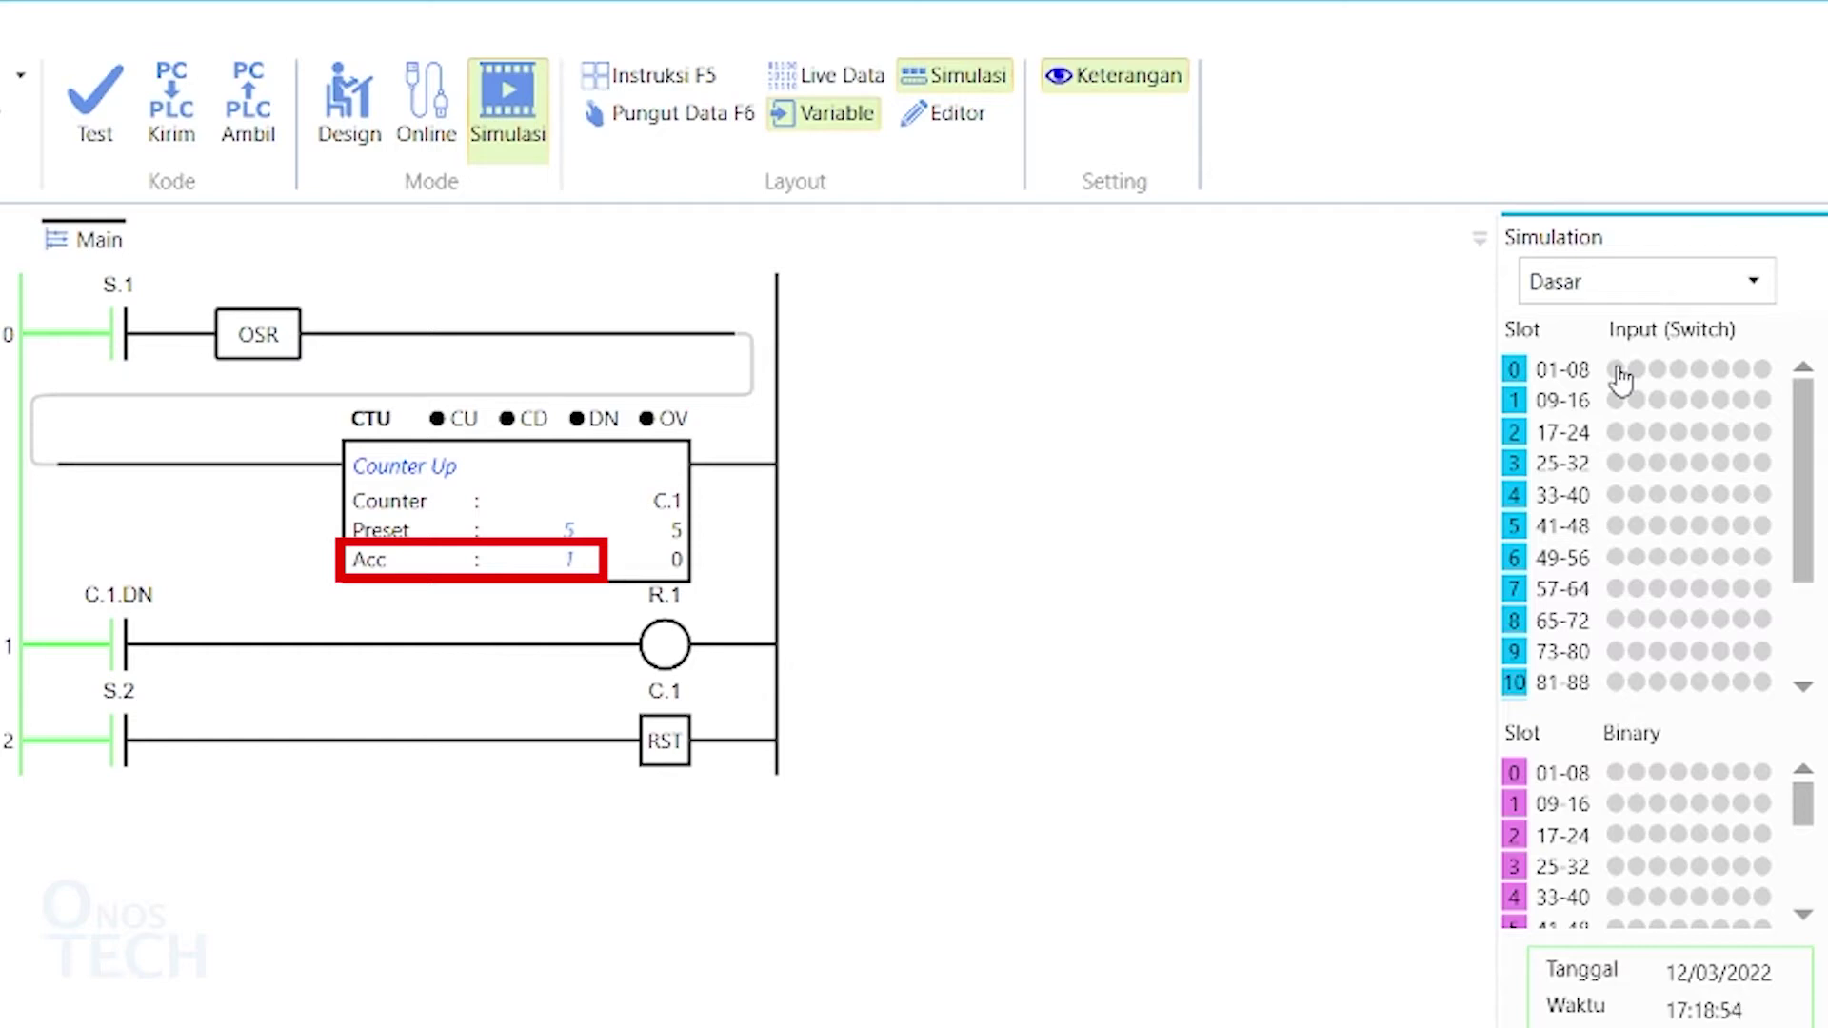
click(1617, 369)
click(1617, 368)
click(1618, 370)
click(1617, 371)
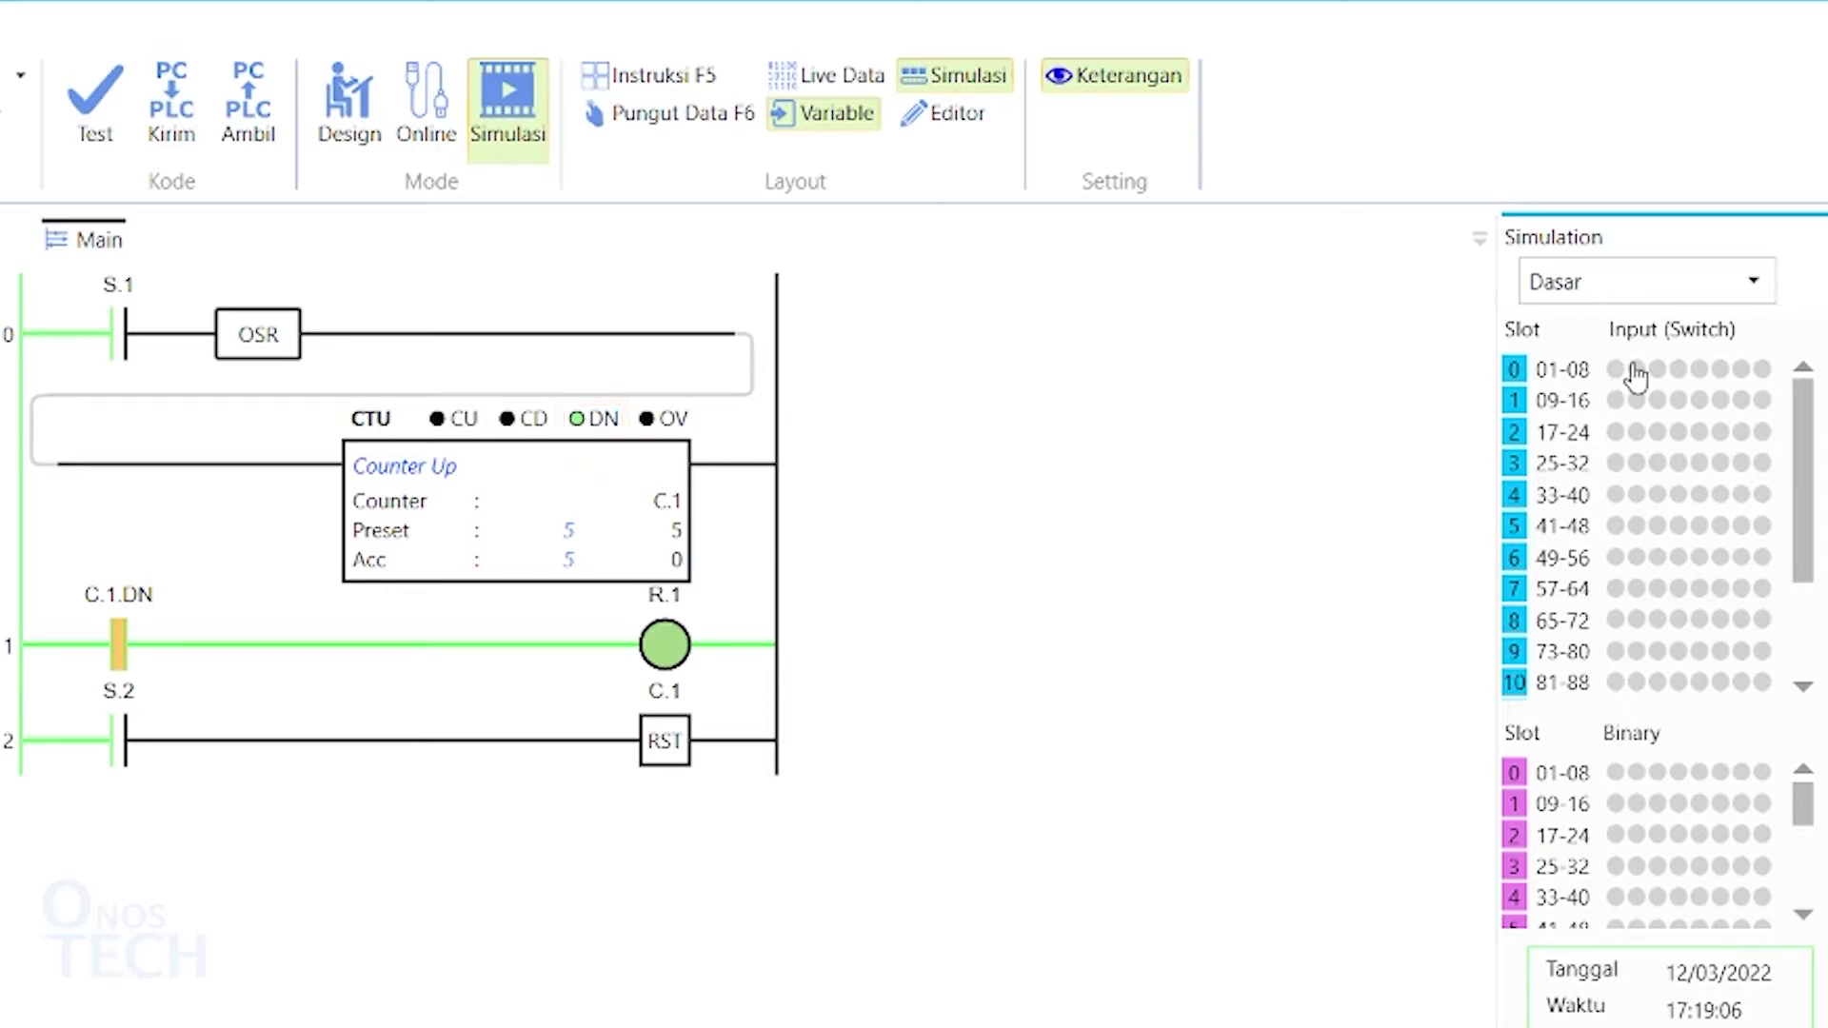
click(1642, 372)
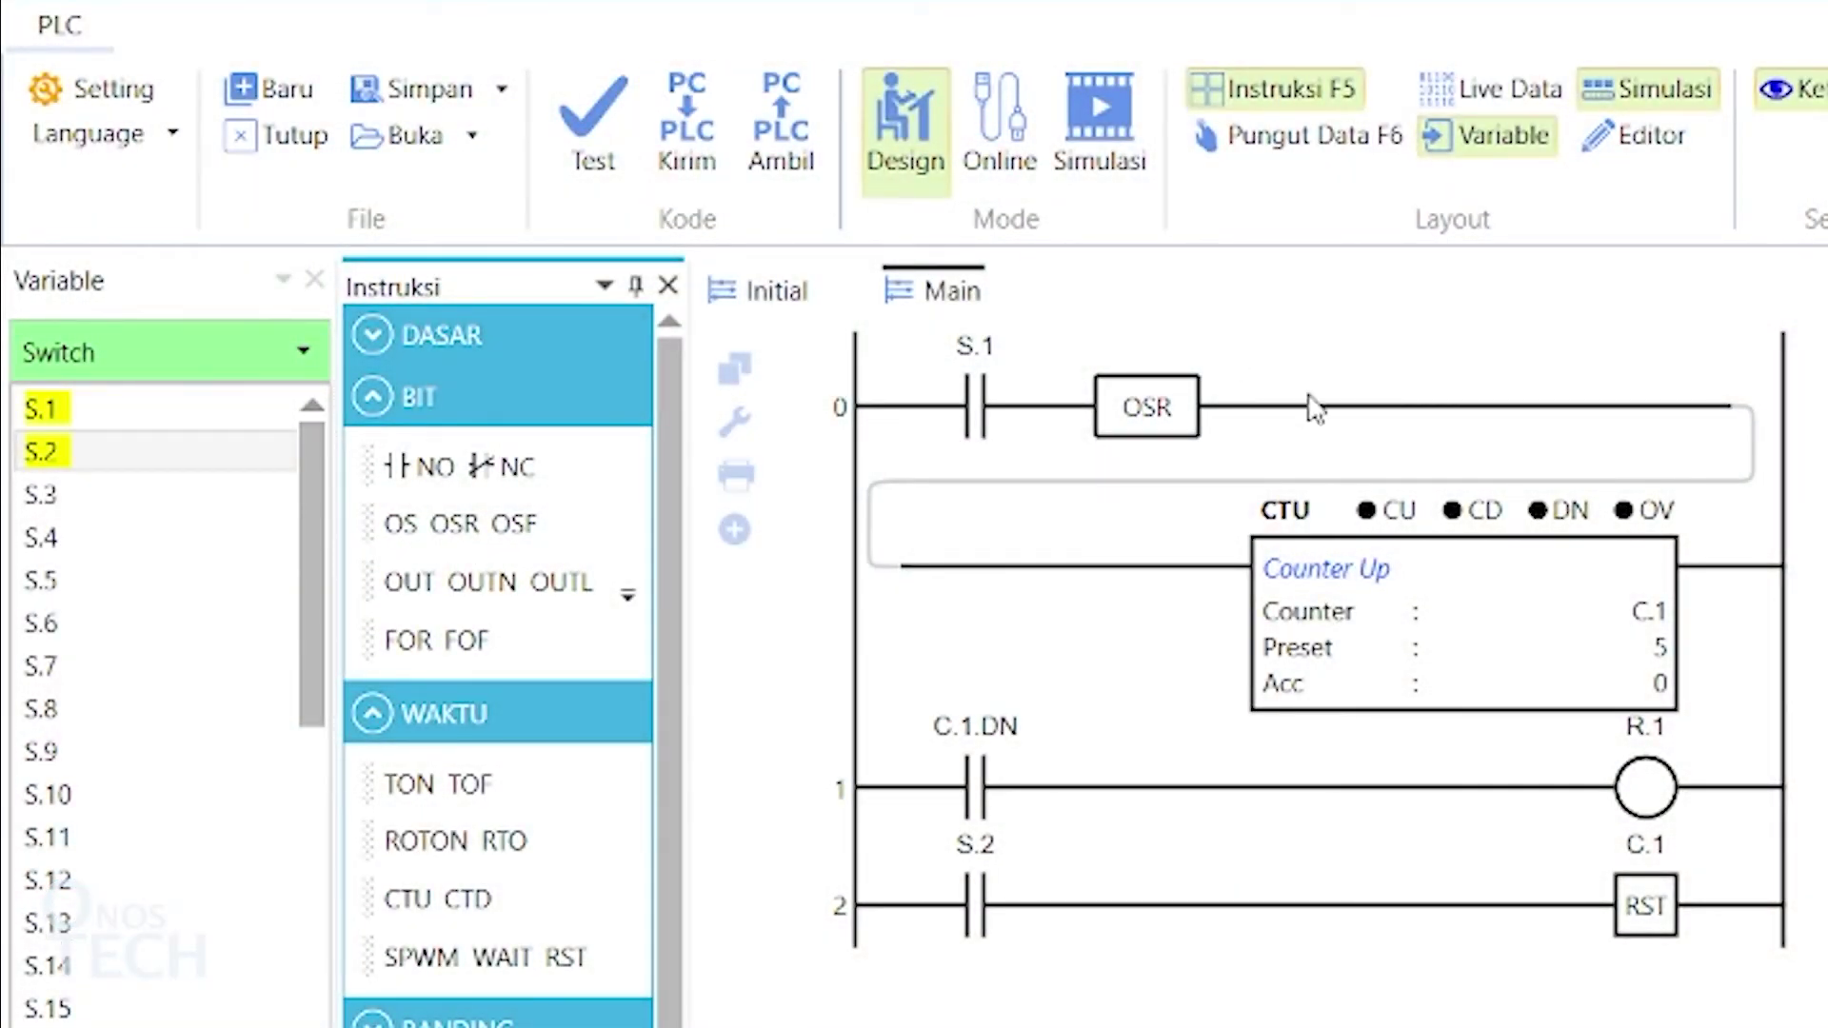
Delete the CTU block and place a CTD down-counter on rung 0.
right_click(1504, 576)
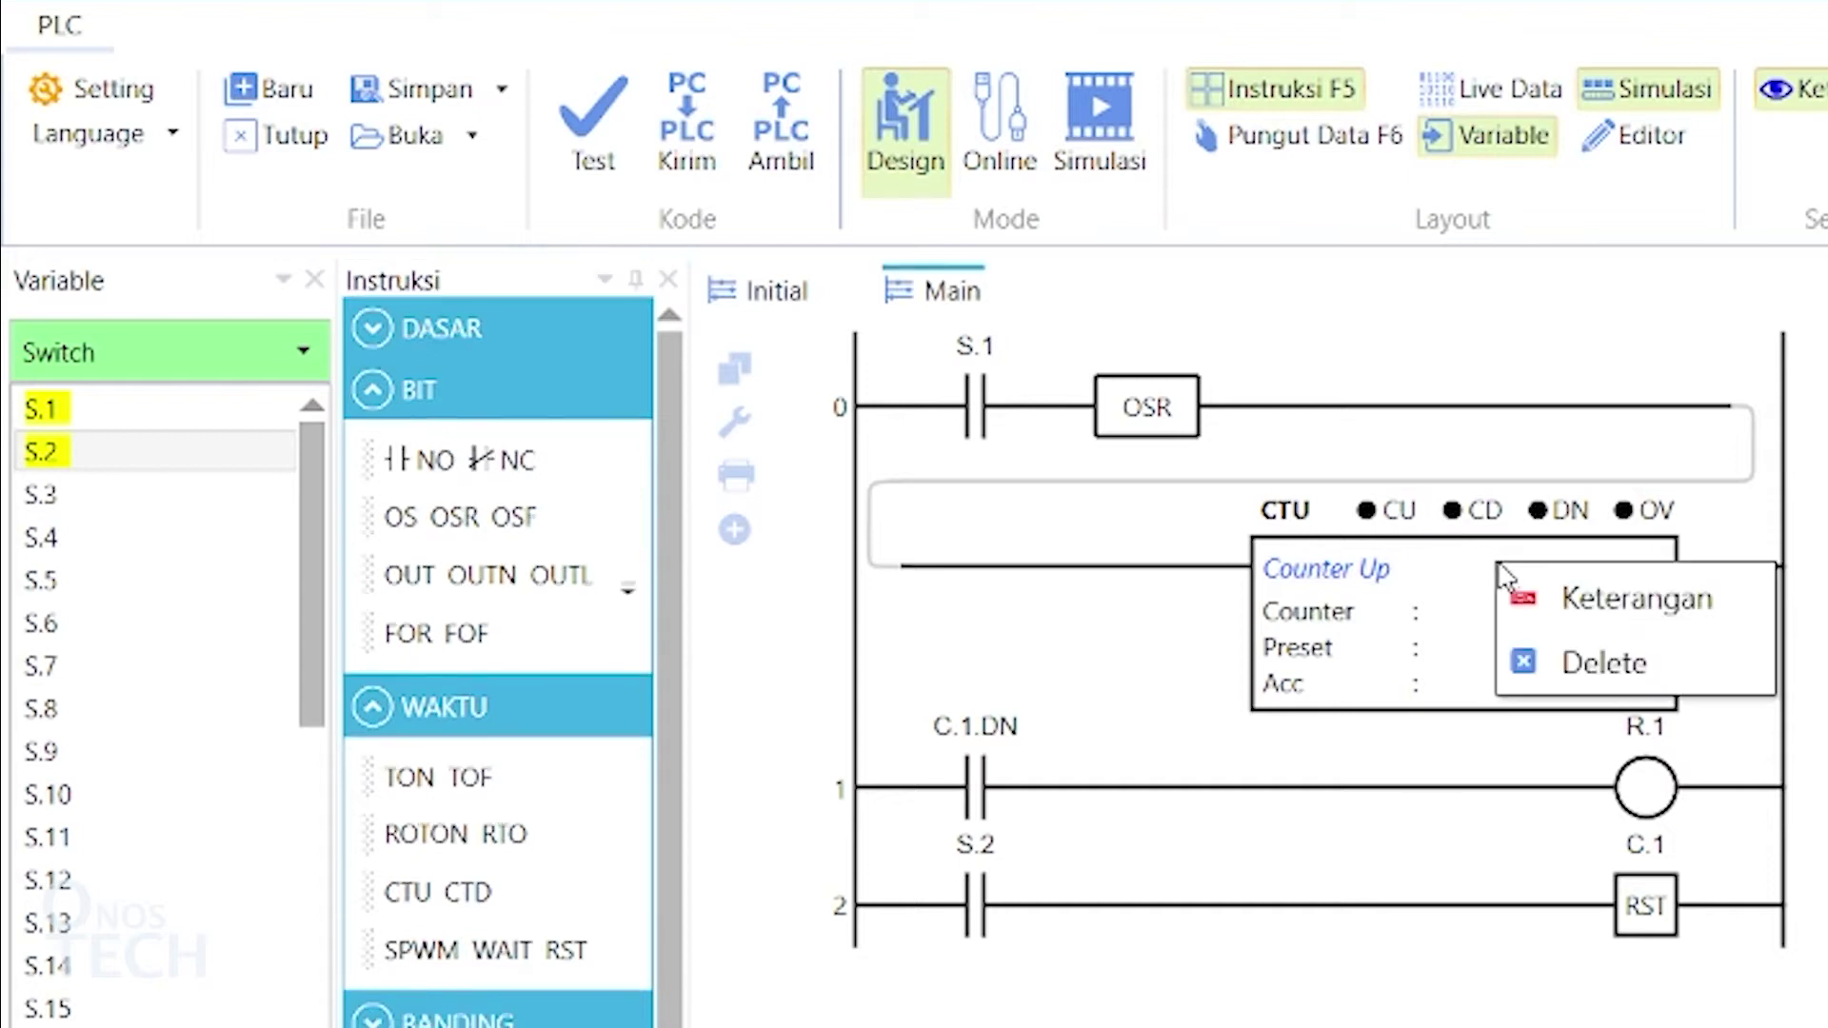
click(1570, 663)
drag(461, 891, 1250, 425)
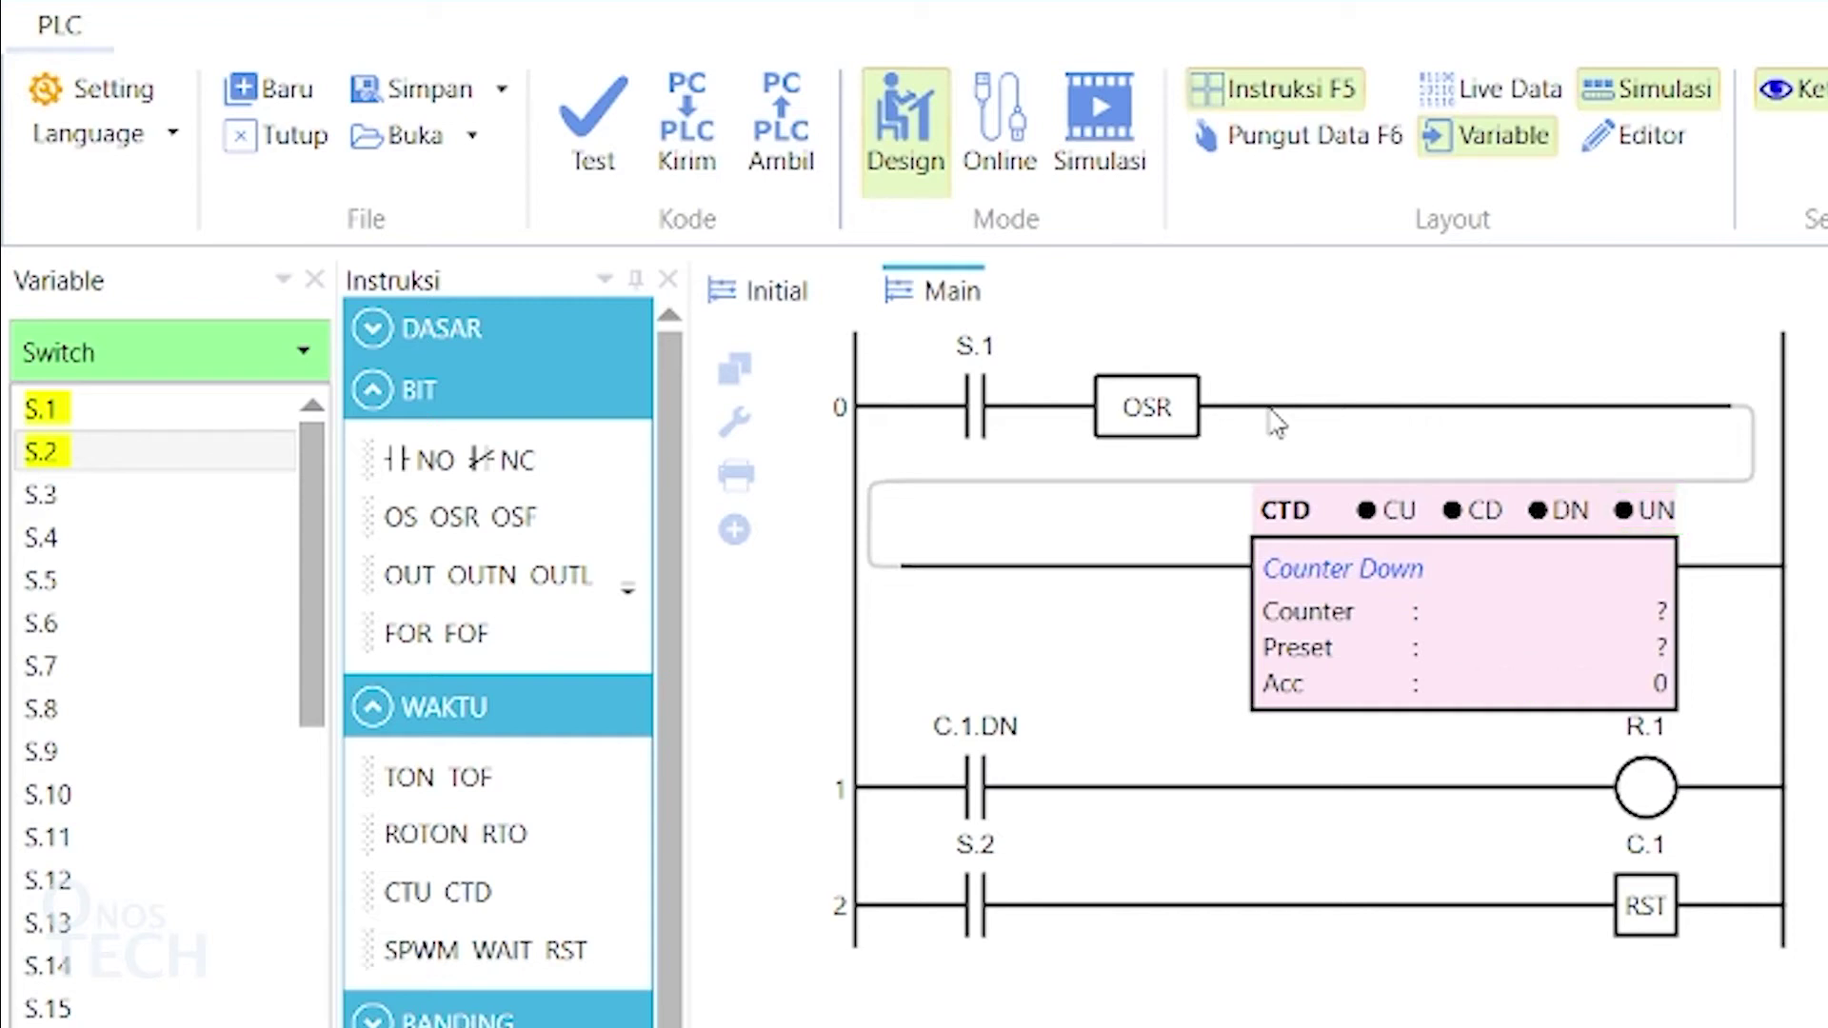
Configure the CTD with preset -5 on counter C.1, confirm, and start simulation.
double_click(1649, 636)
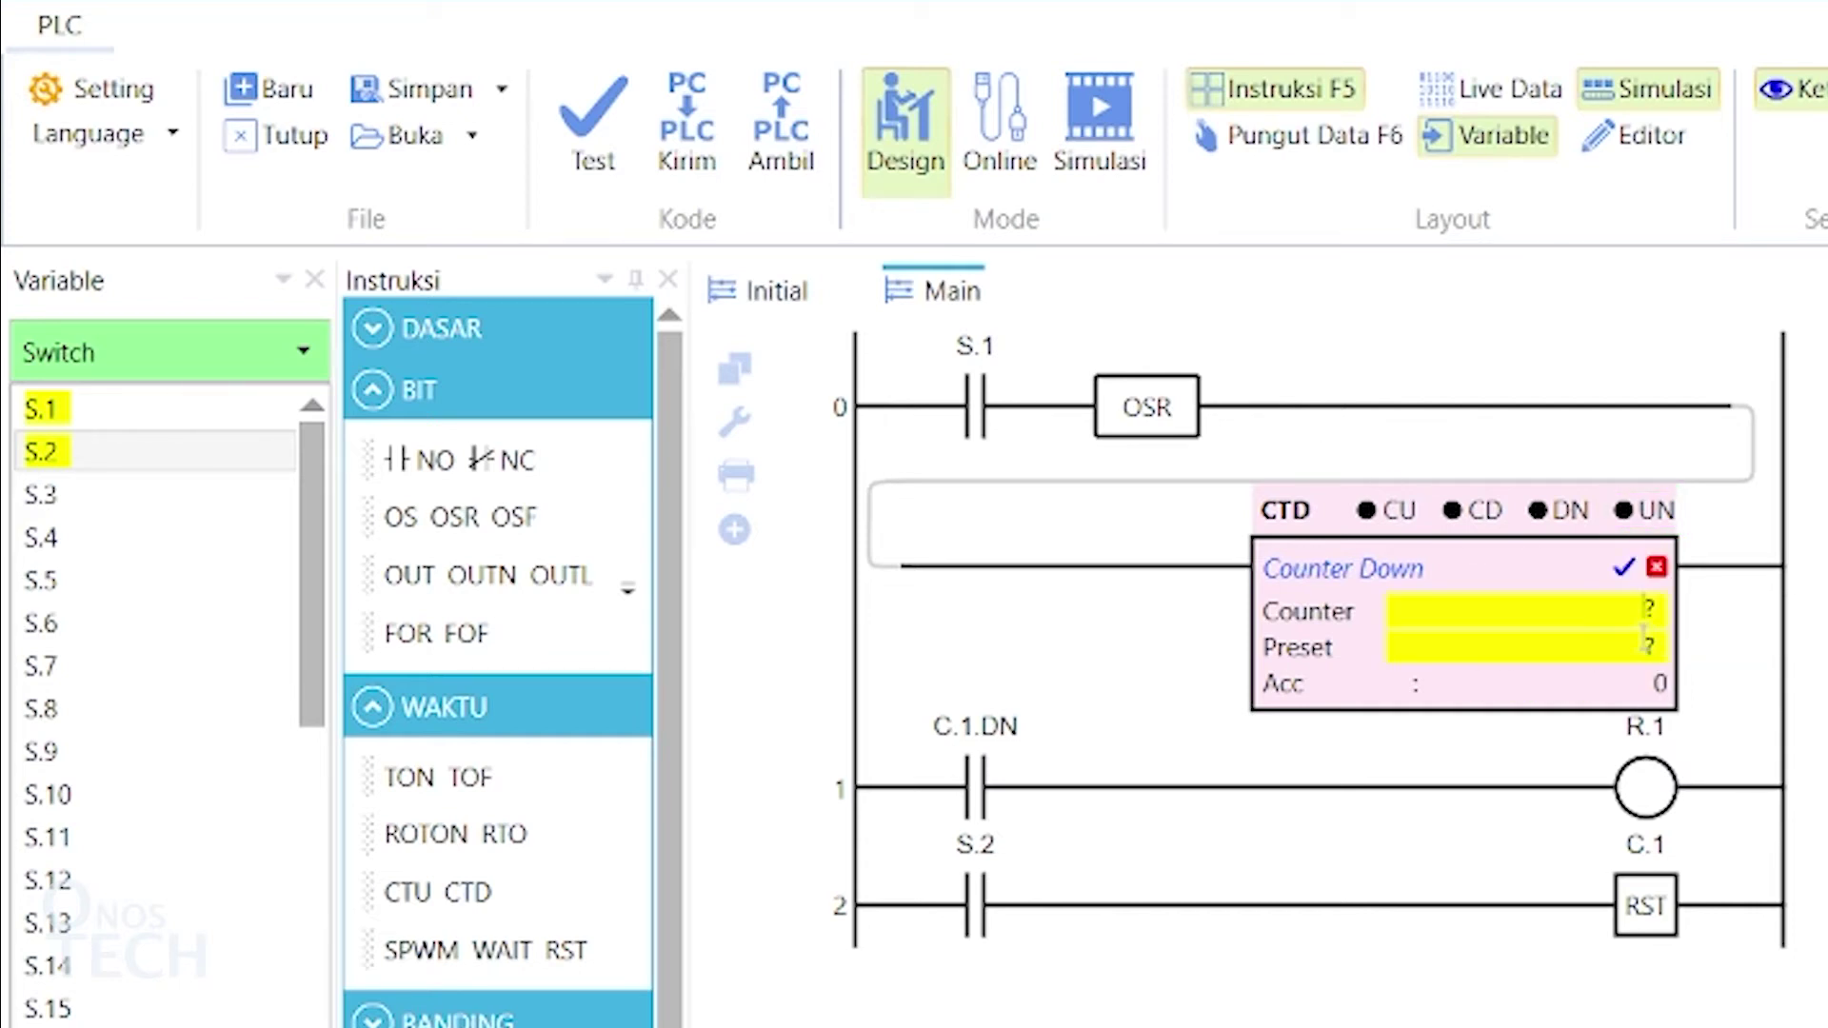
text(-5)
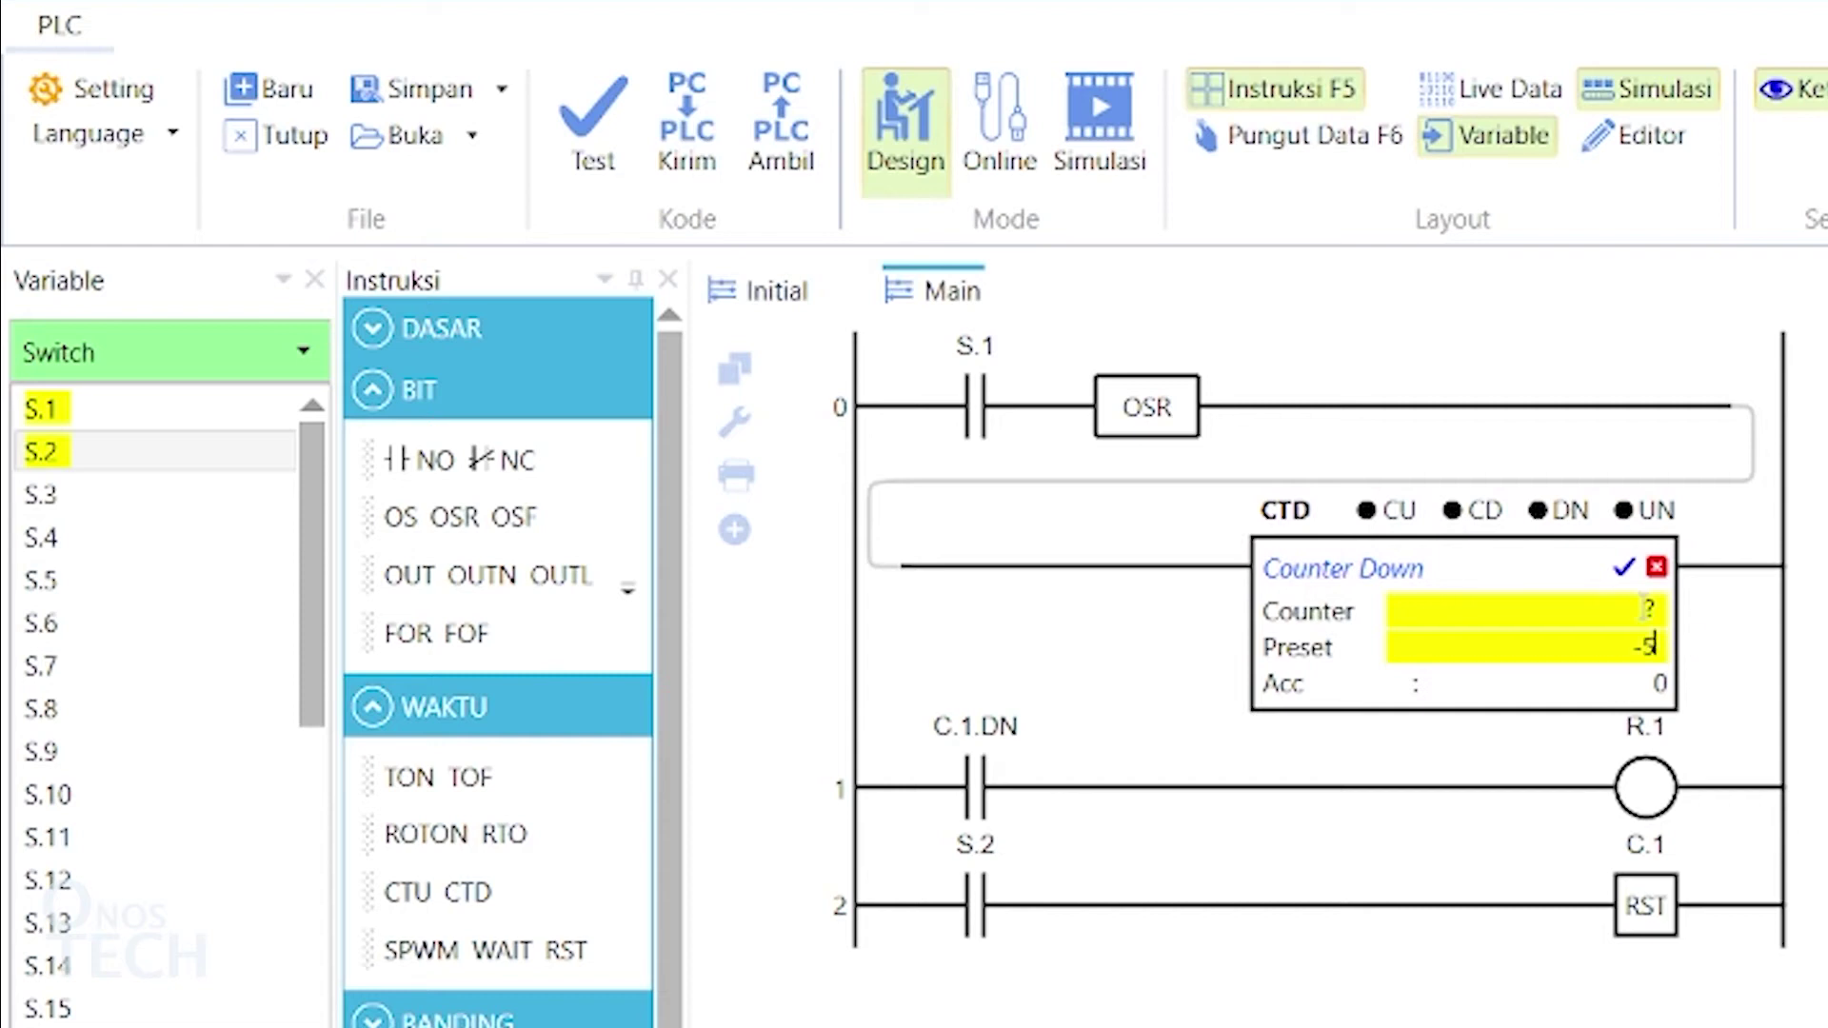
click(1649, 612)
text(d)
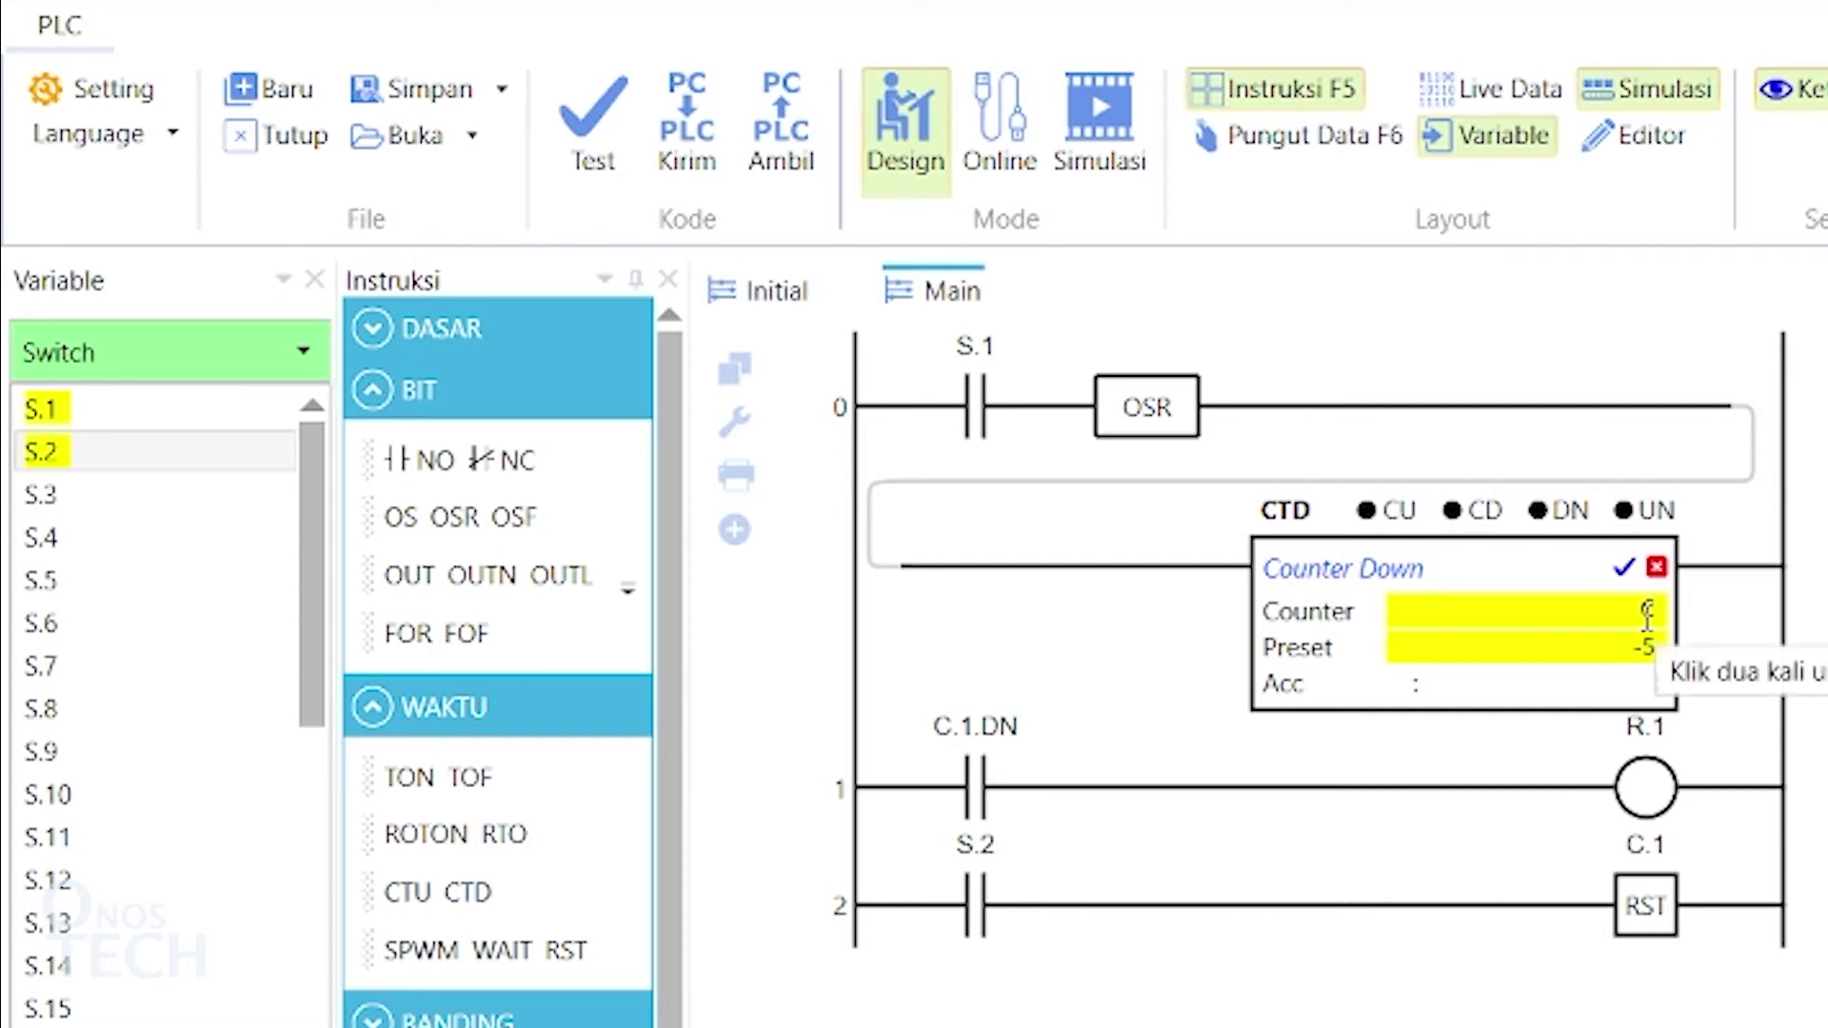
text(.1)
click(1625, 567)
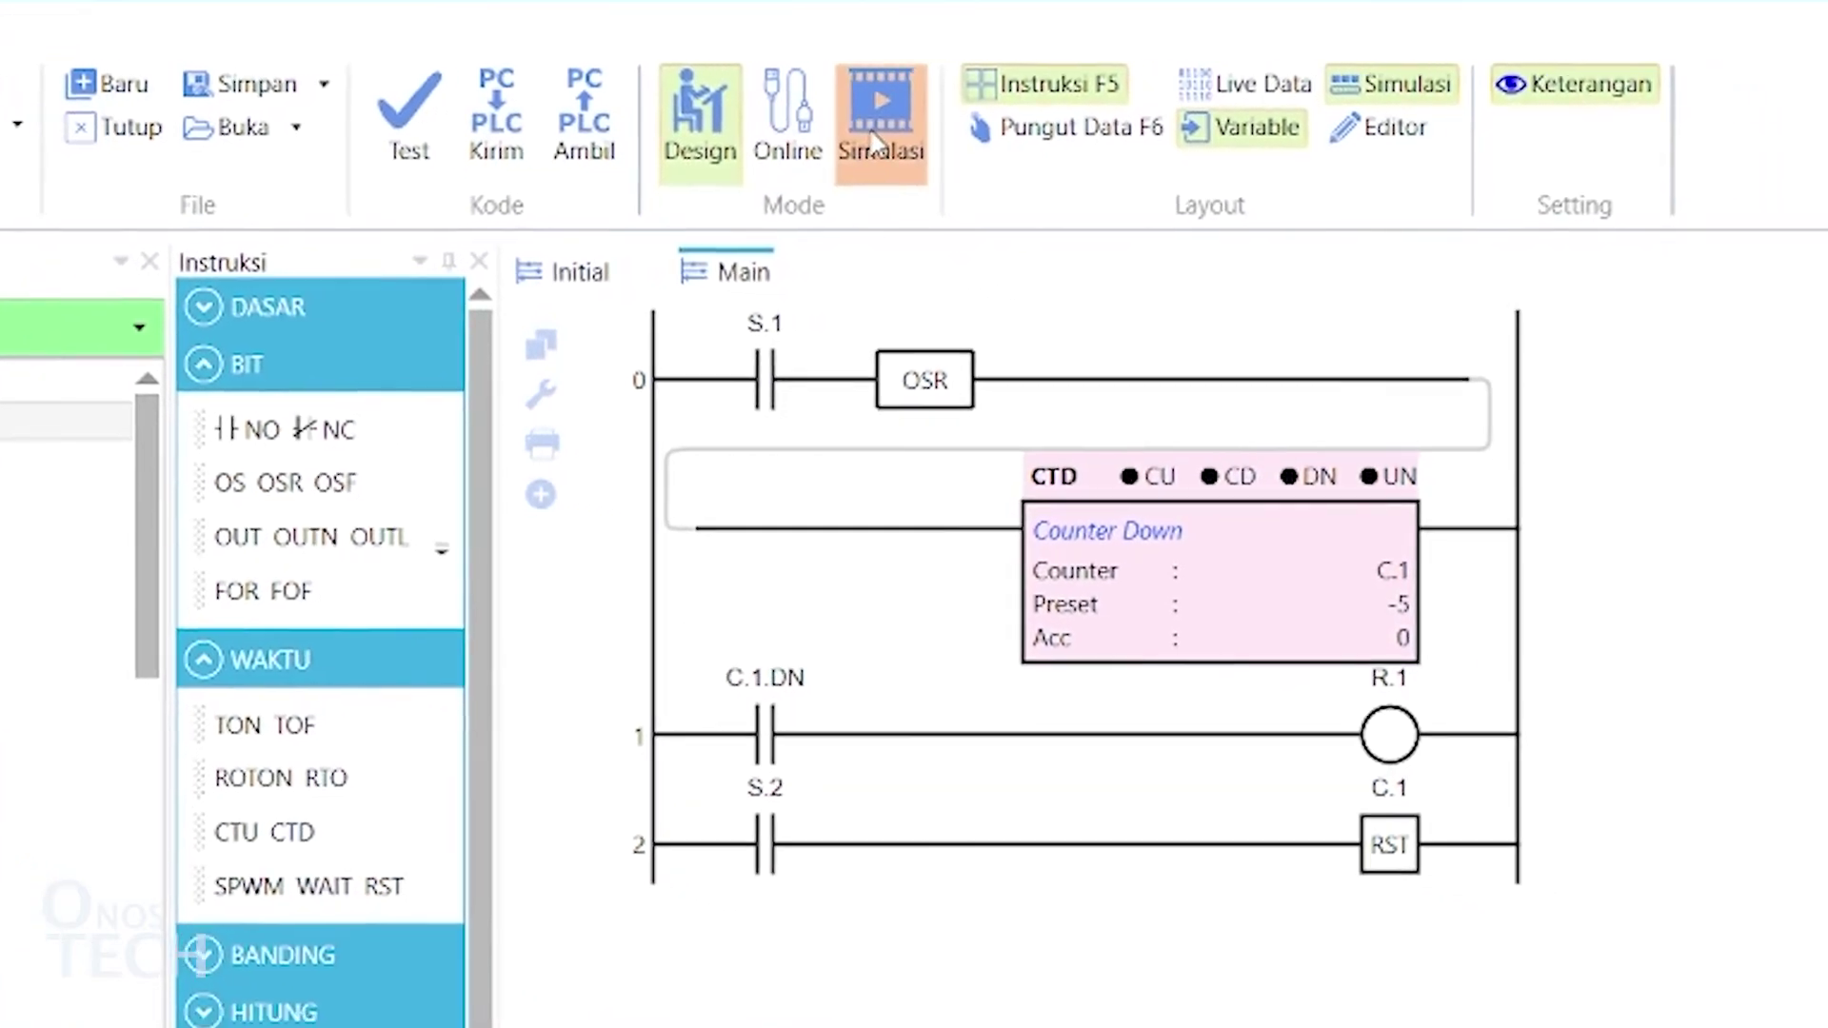
click(1074, 125)
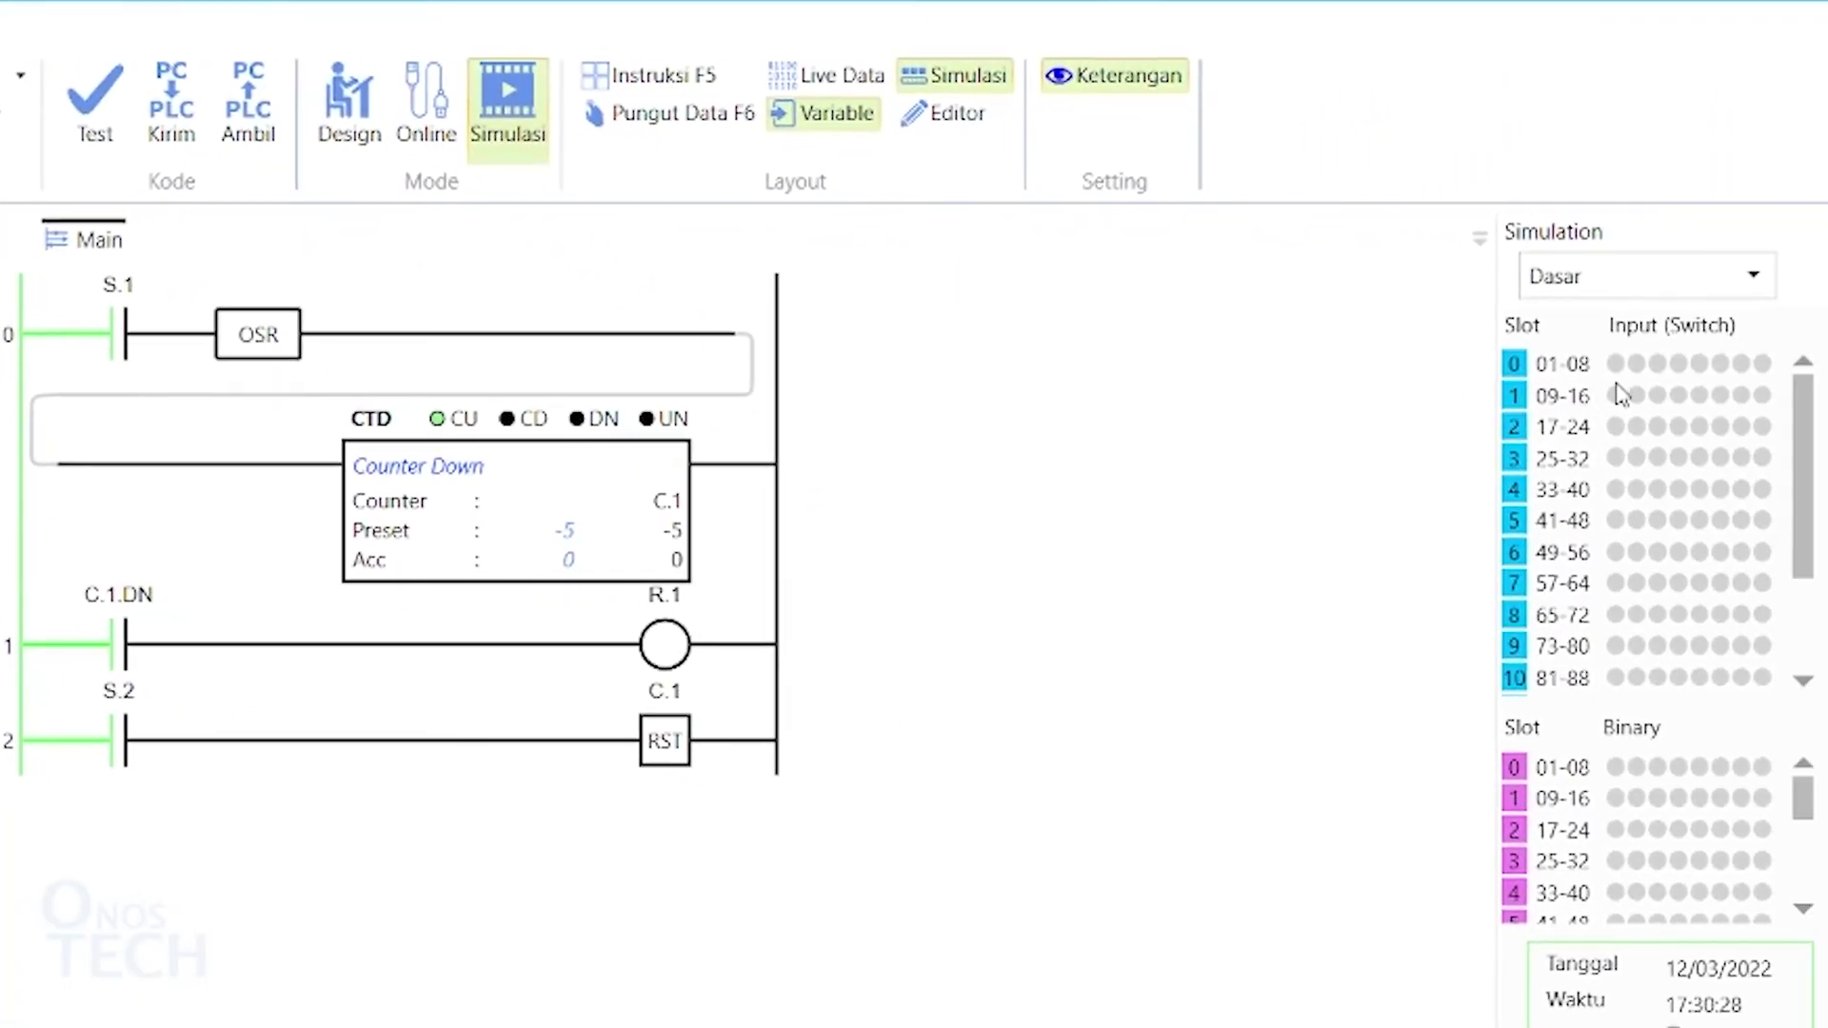
Pulse S.1 in simulation until C.1 counts down past -5, then return to Design mode.
click(1620, 368)
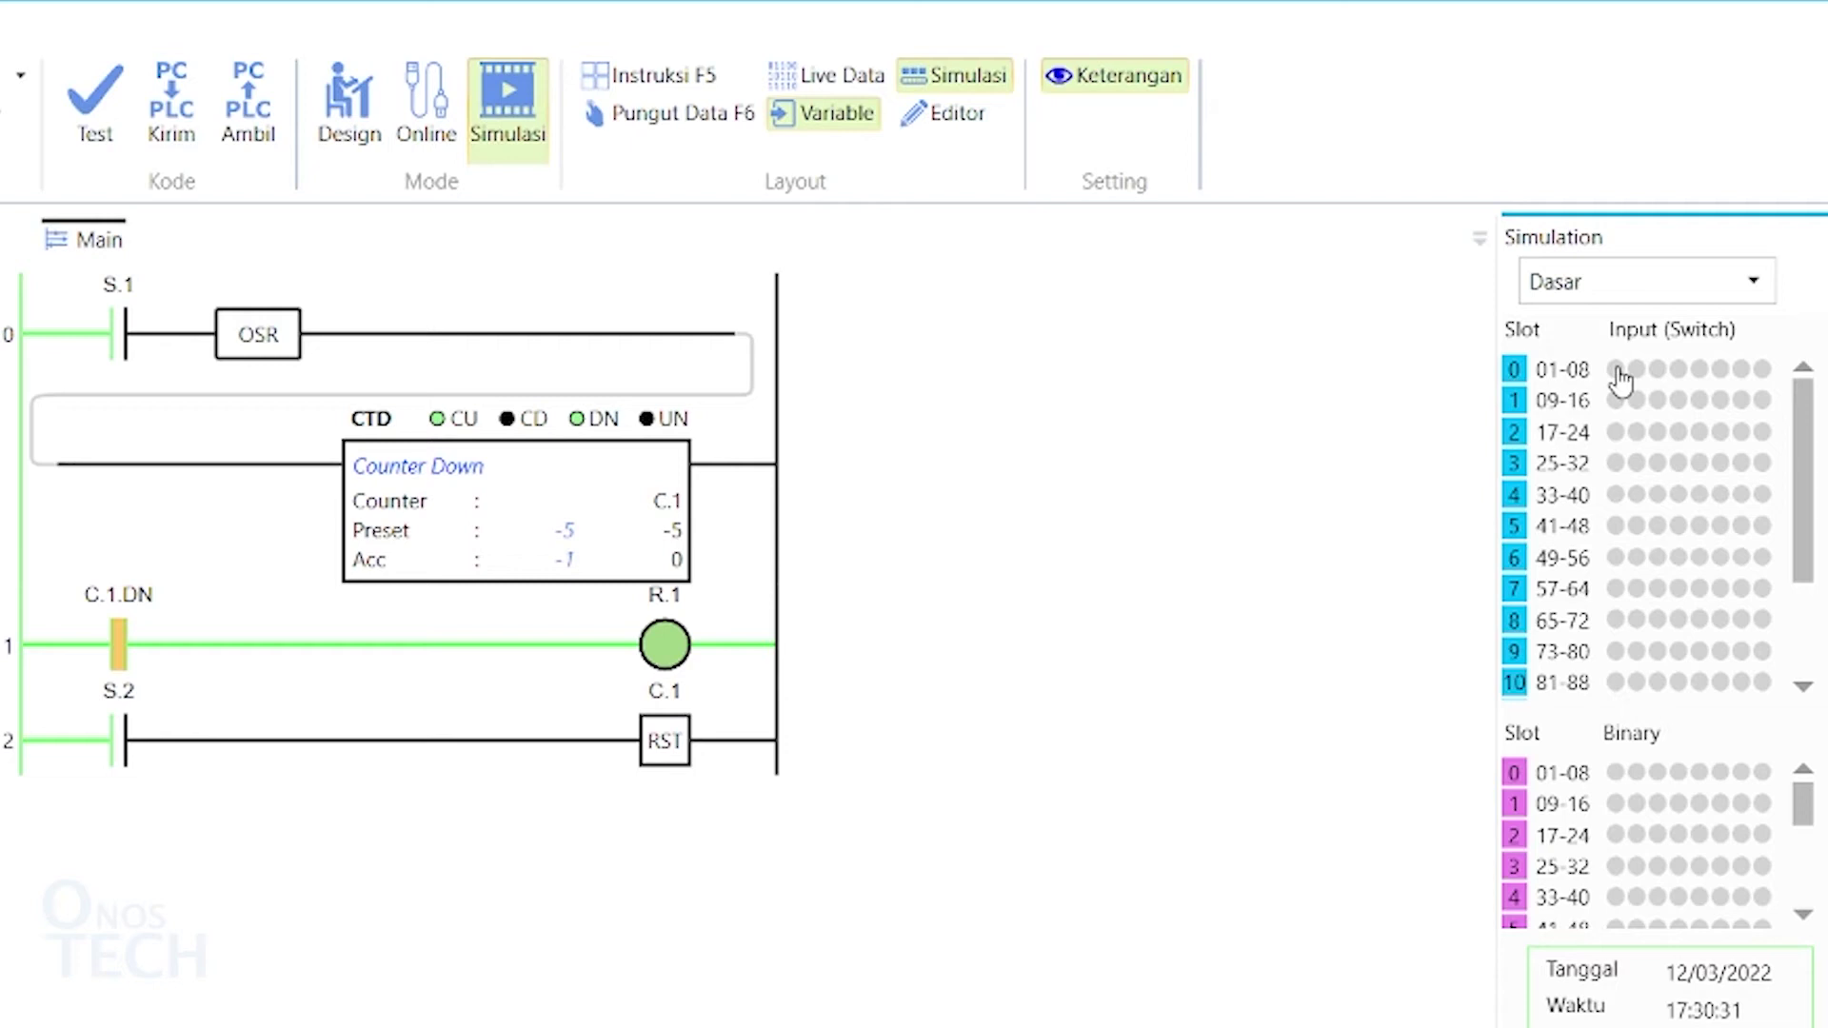
click(1620, 370)
click(1619, 369)
click(1619, 370)
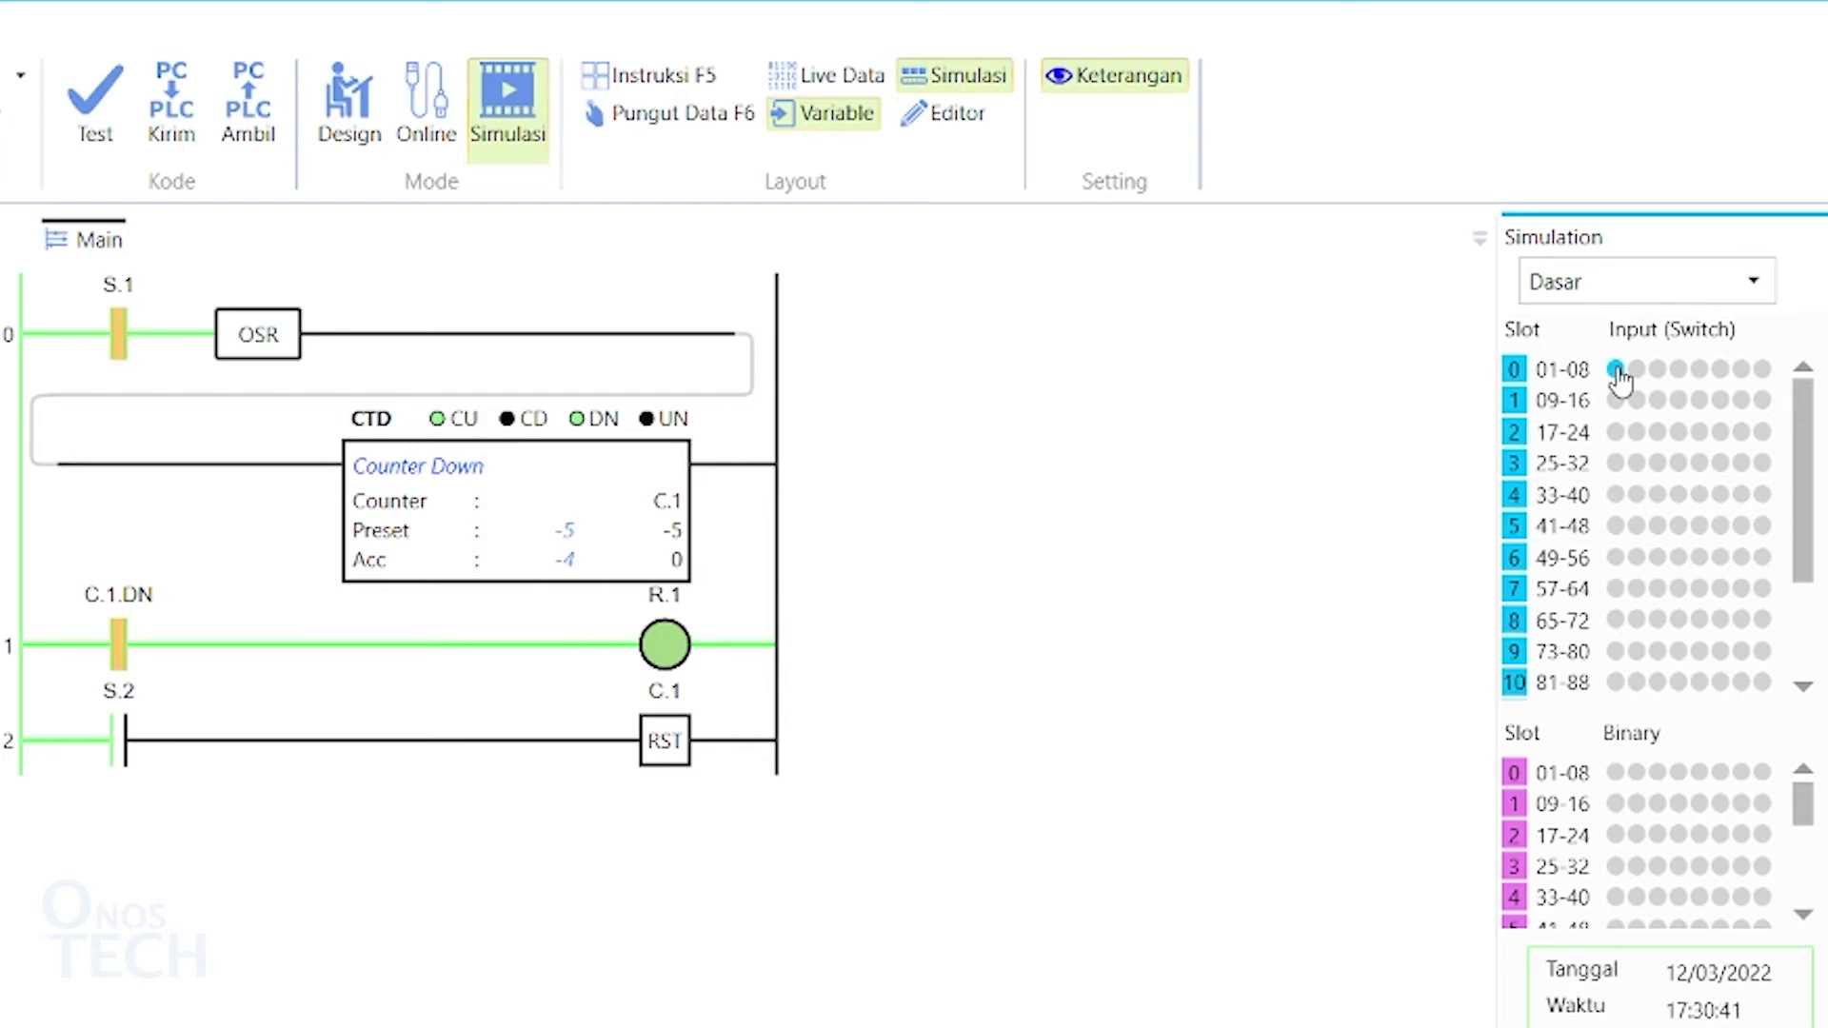
click(1619, 370)
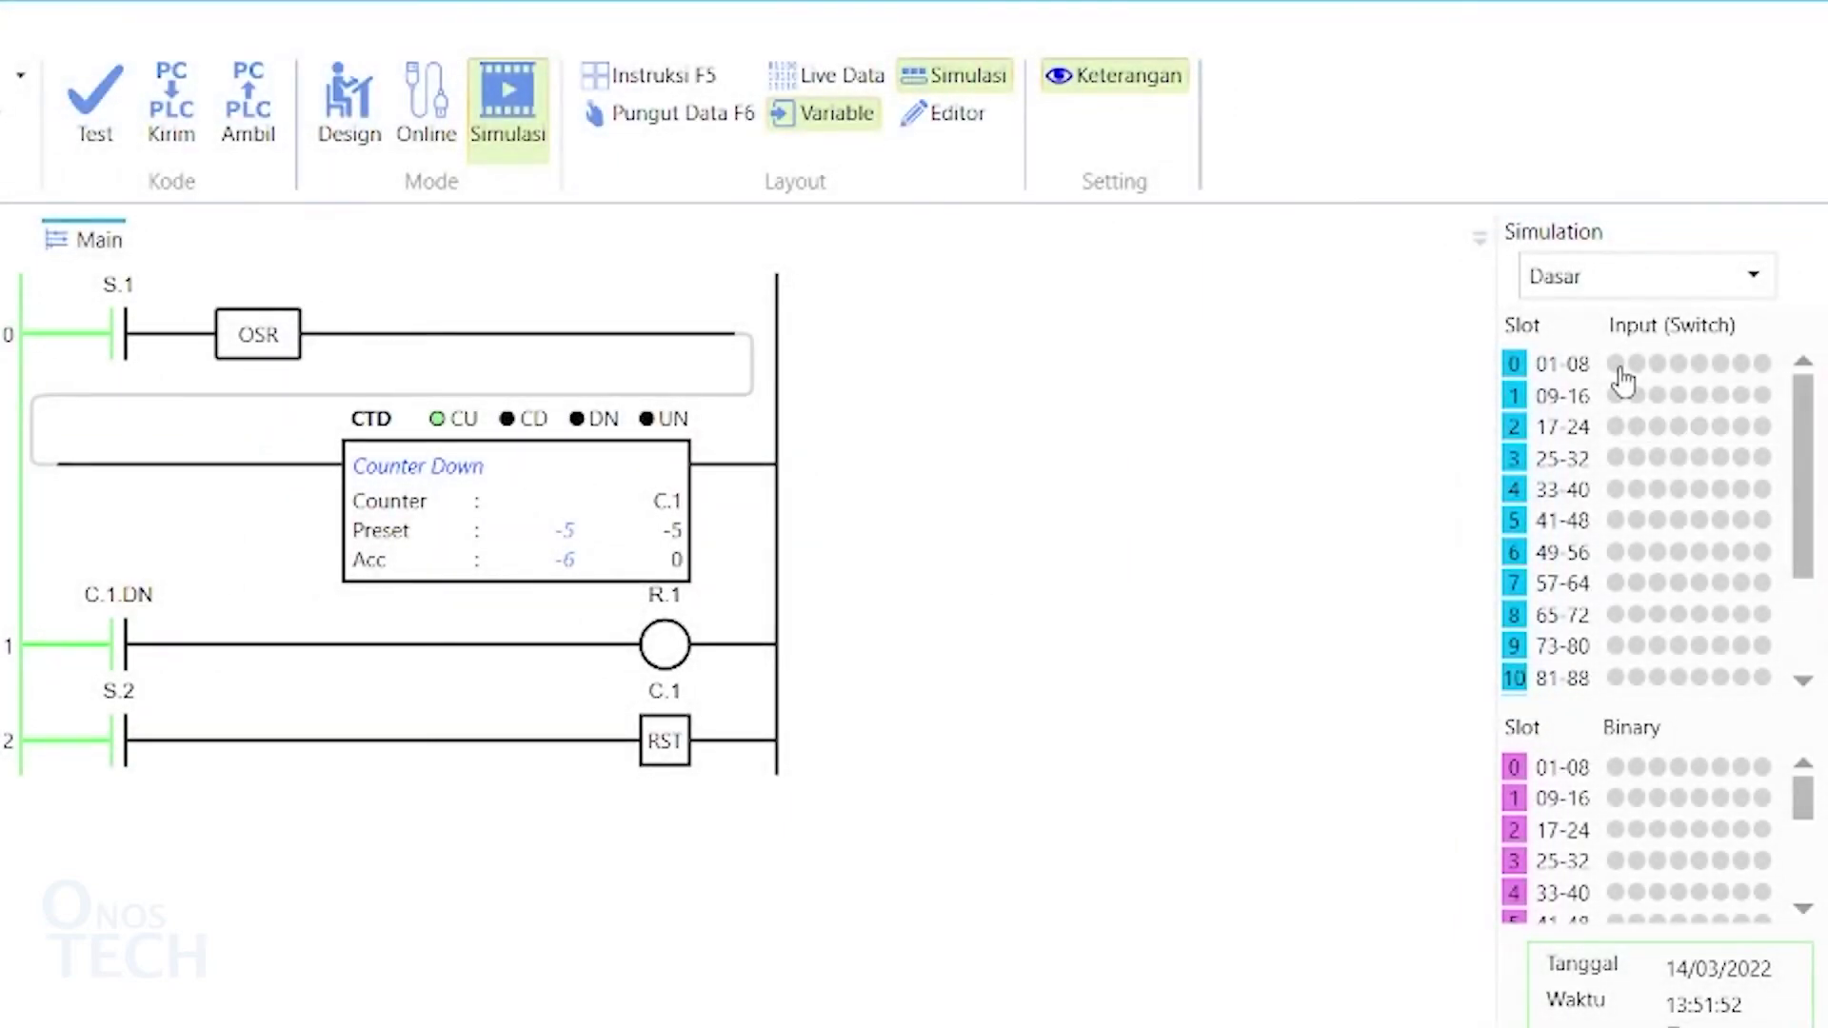
click(349, 100)
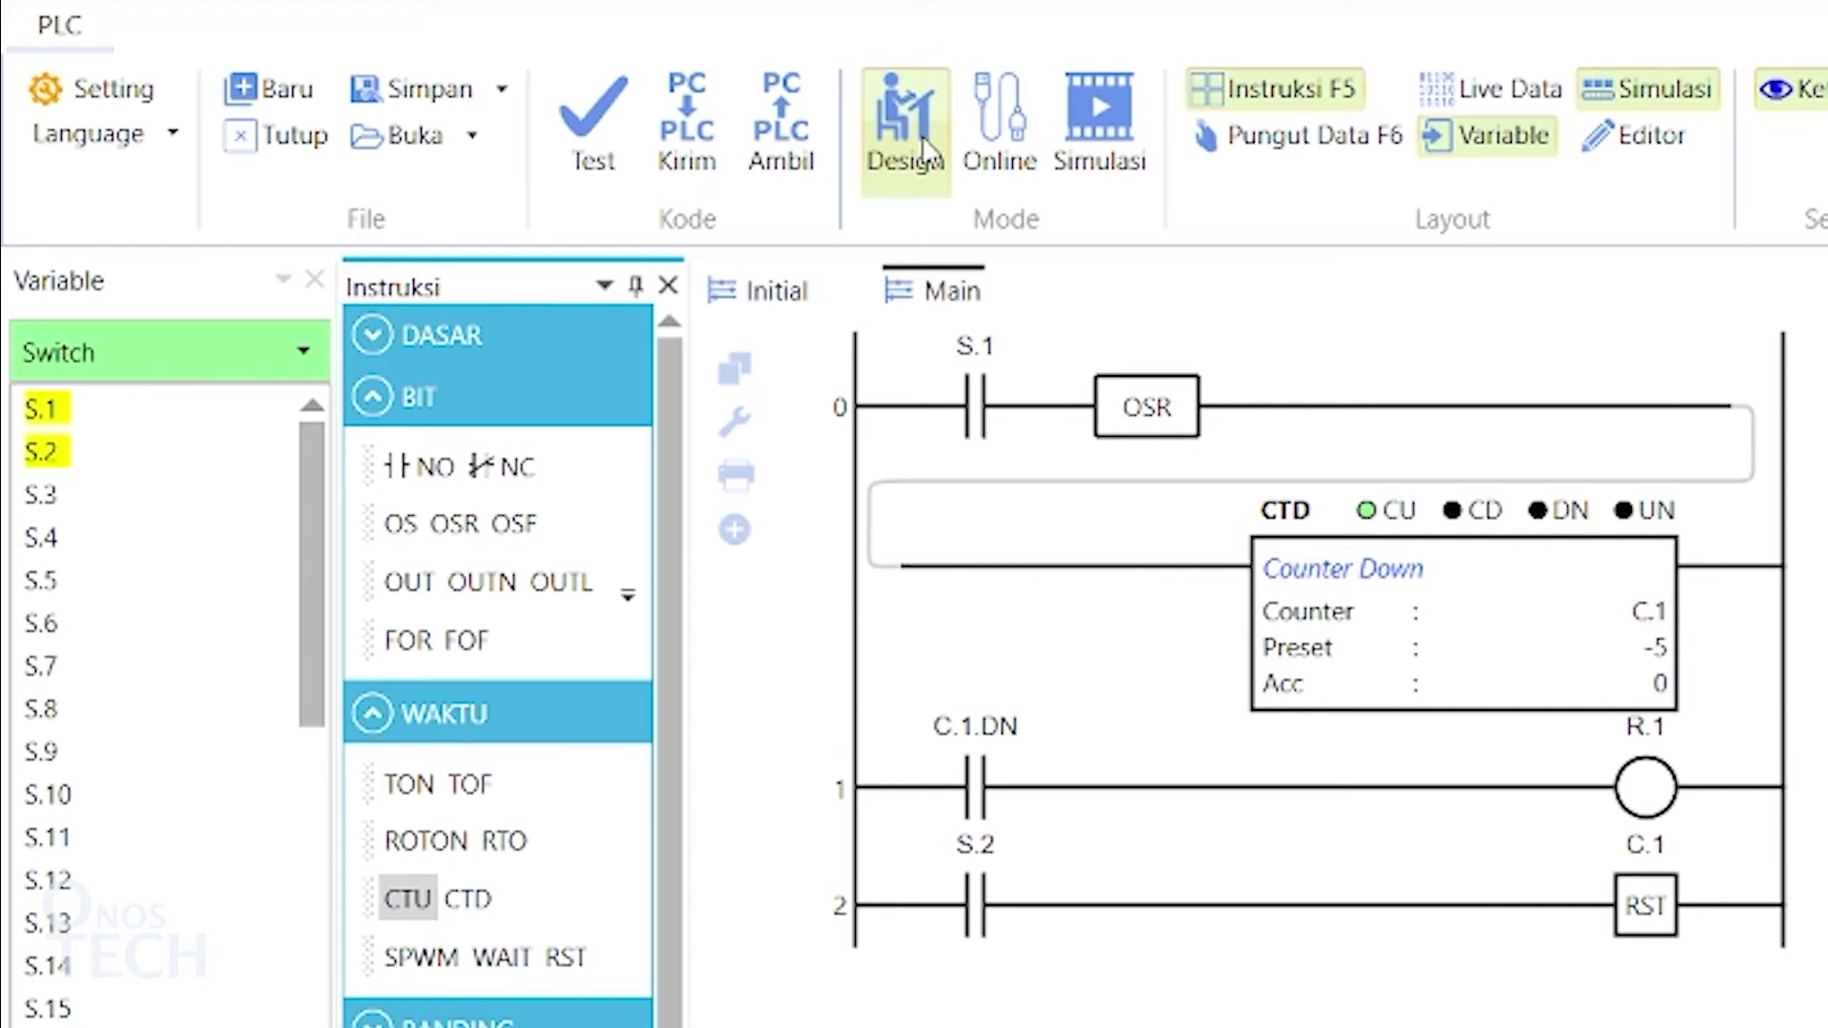
Swap the CTD for a CTU on C.1 with preset 5 and make S.3 the reset rung's contact.
right_click(1314, 611)
click(1414, 696)
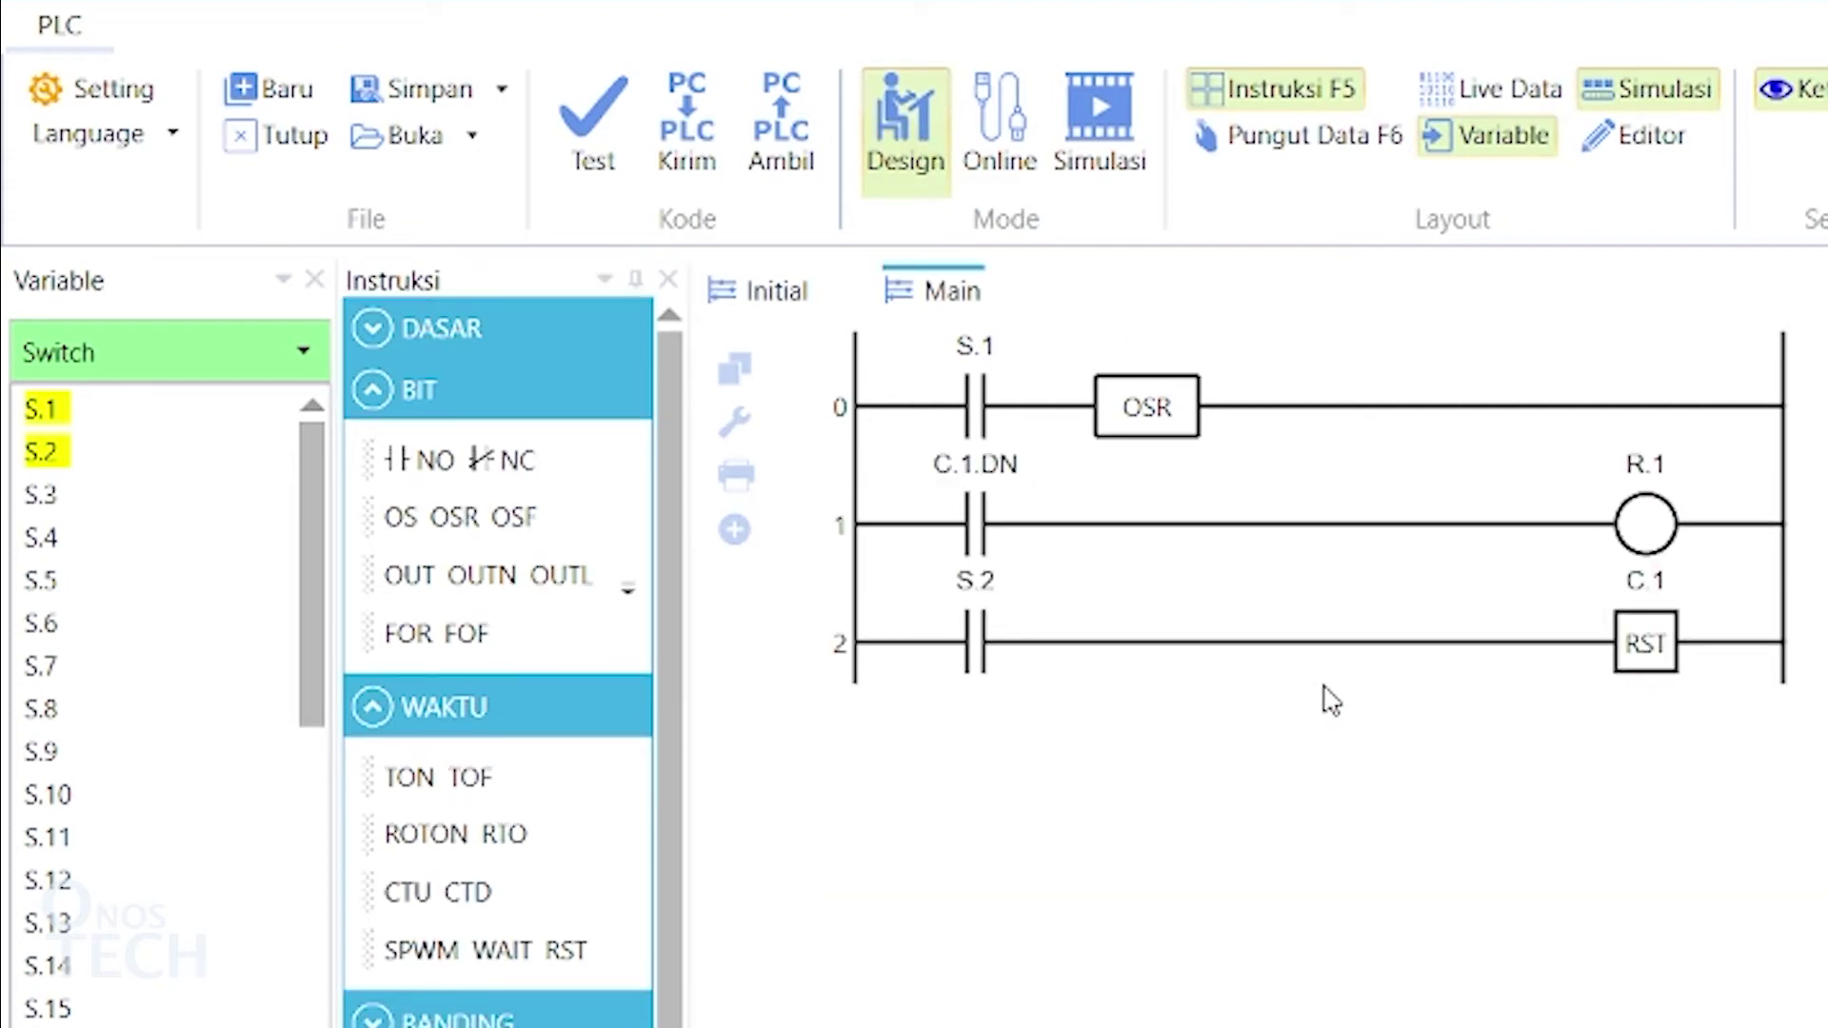
drag(412, 894, 1242, 410)
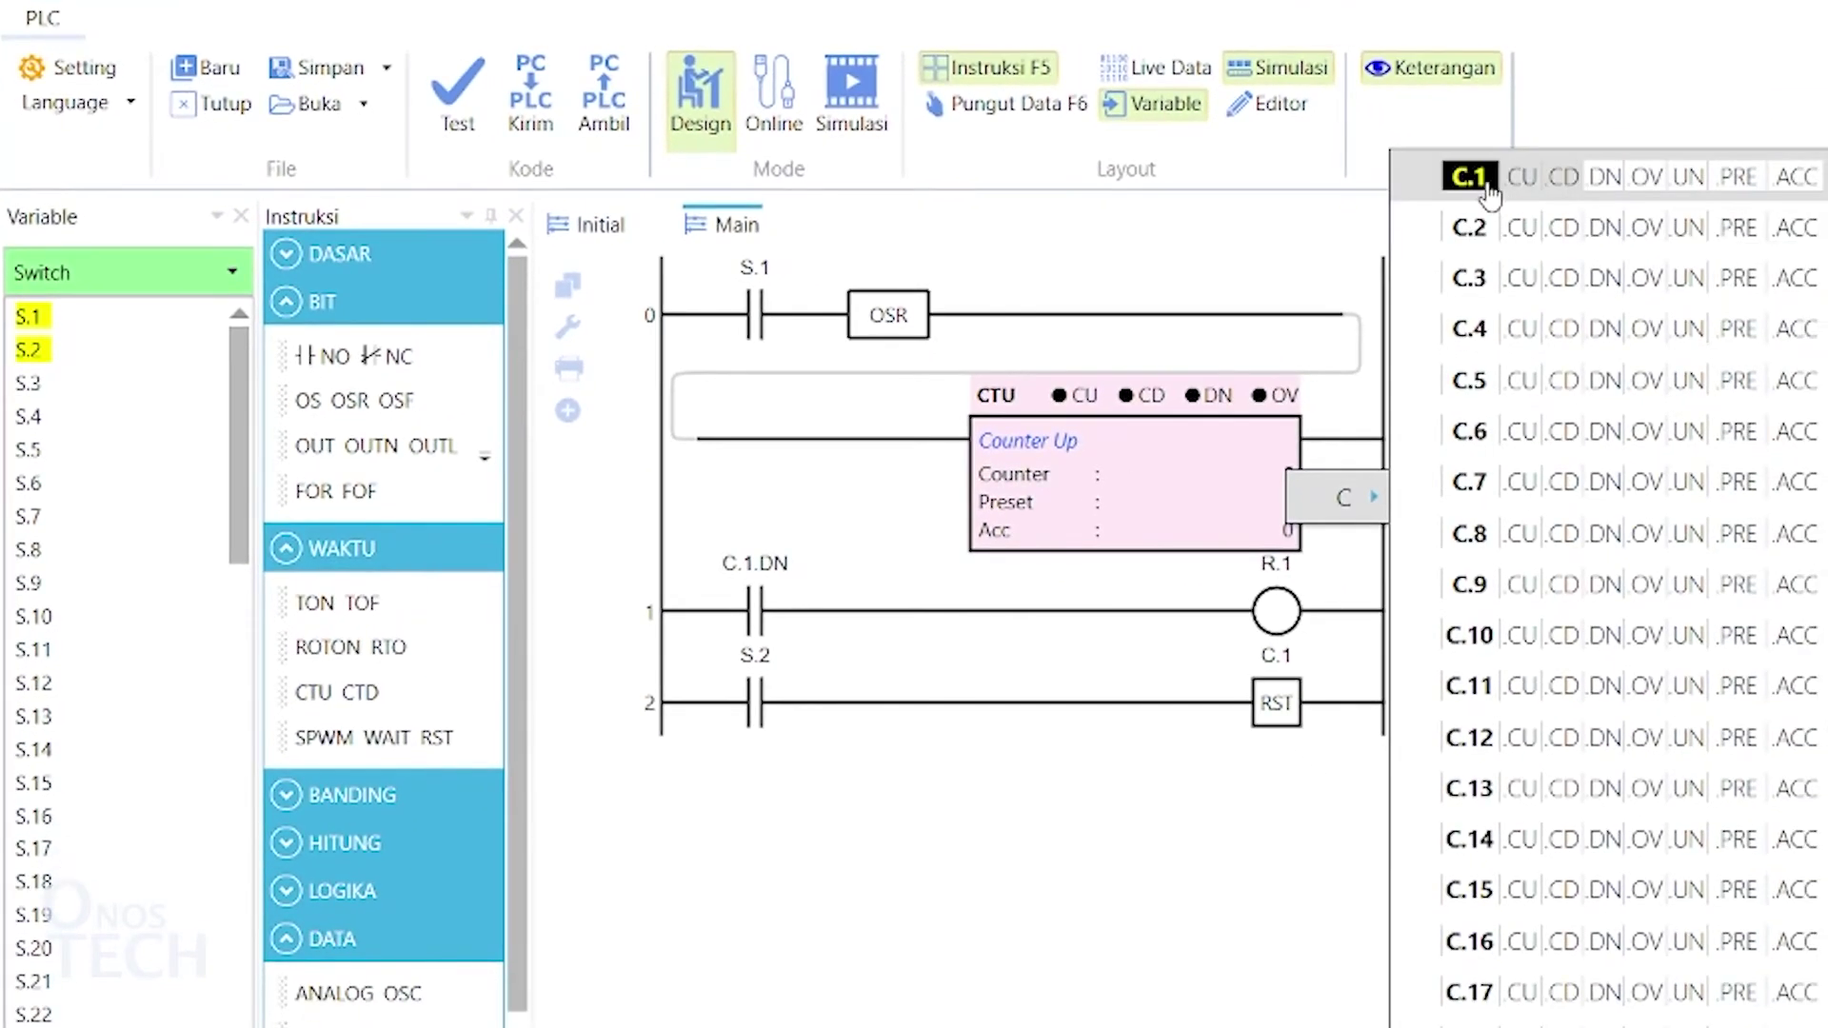
click(1492, 197)
double_click(1290, 501)
text(5)
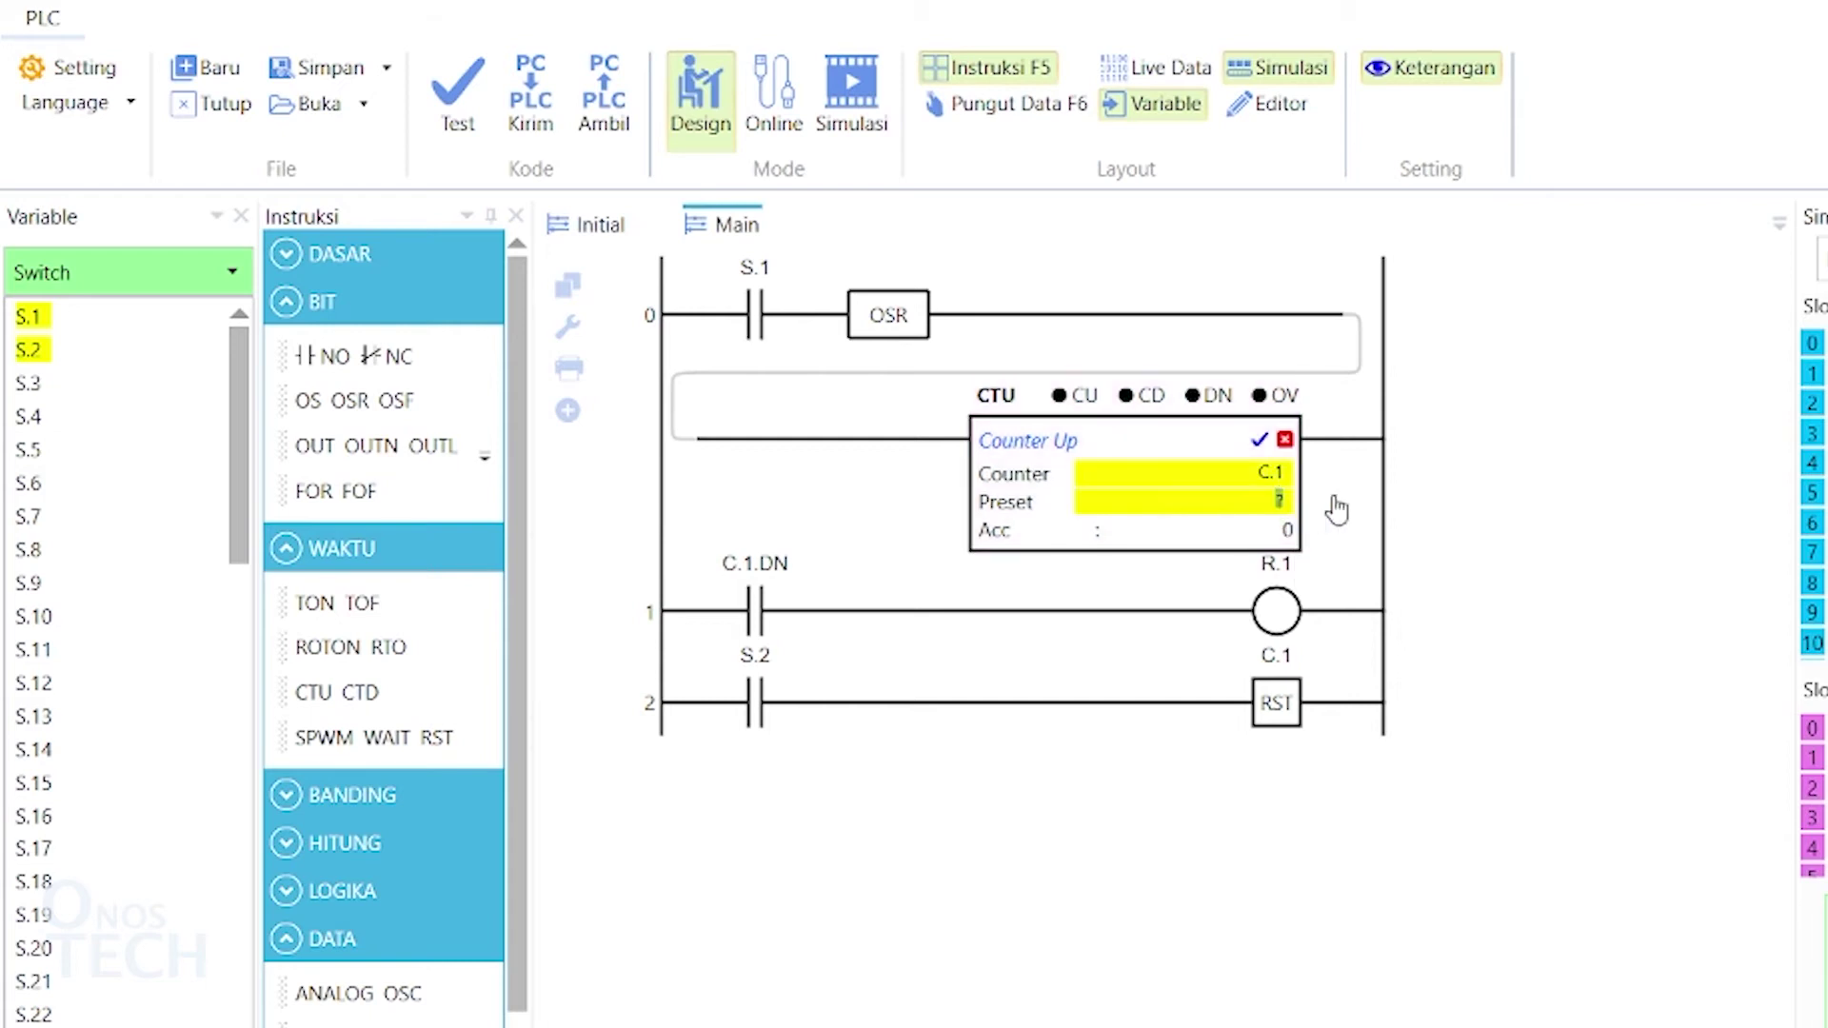
click(1263, 441)
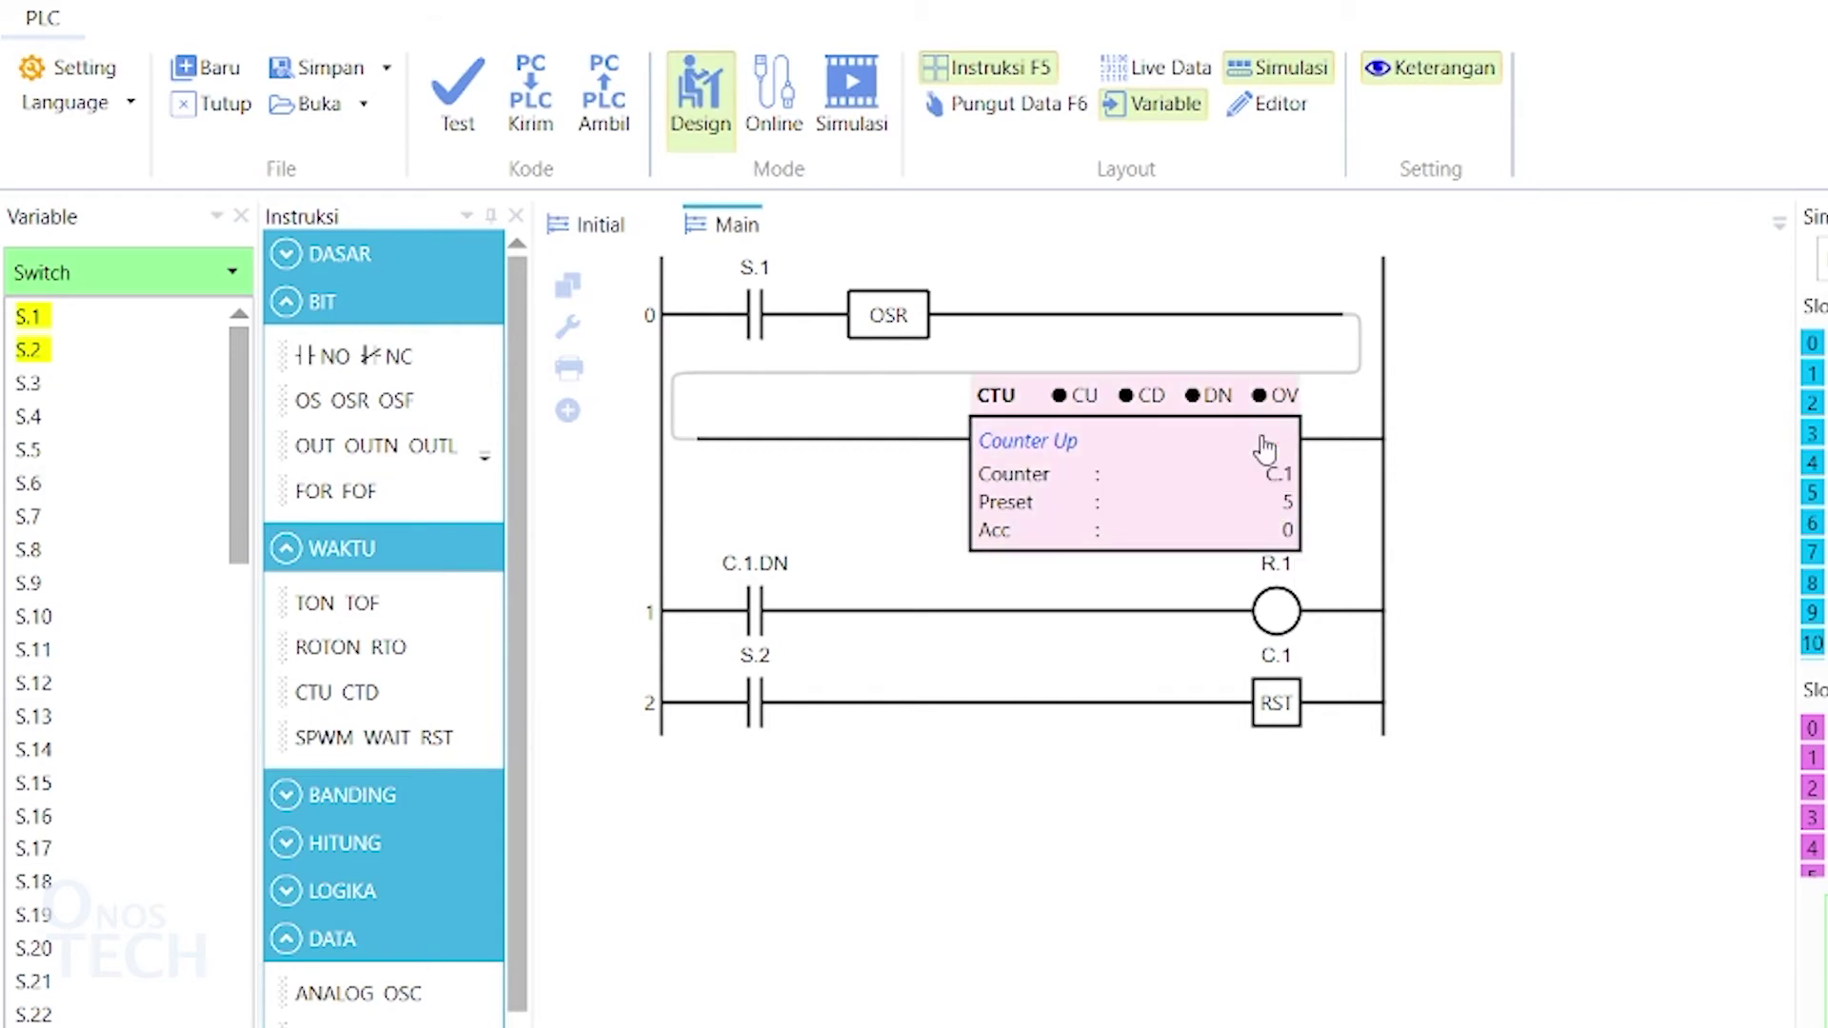
mouse_move(31, 386)
mouse_down()
mouse_move(299, 481)
mouse_move(755, 700)
mouse_up()
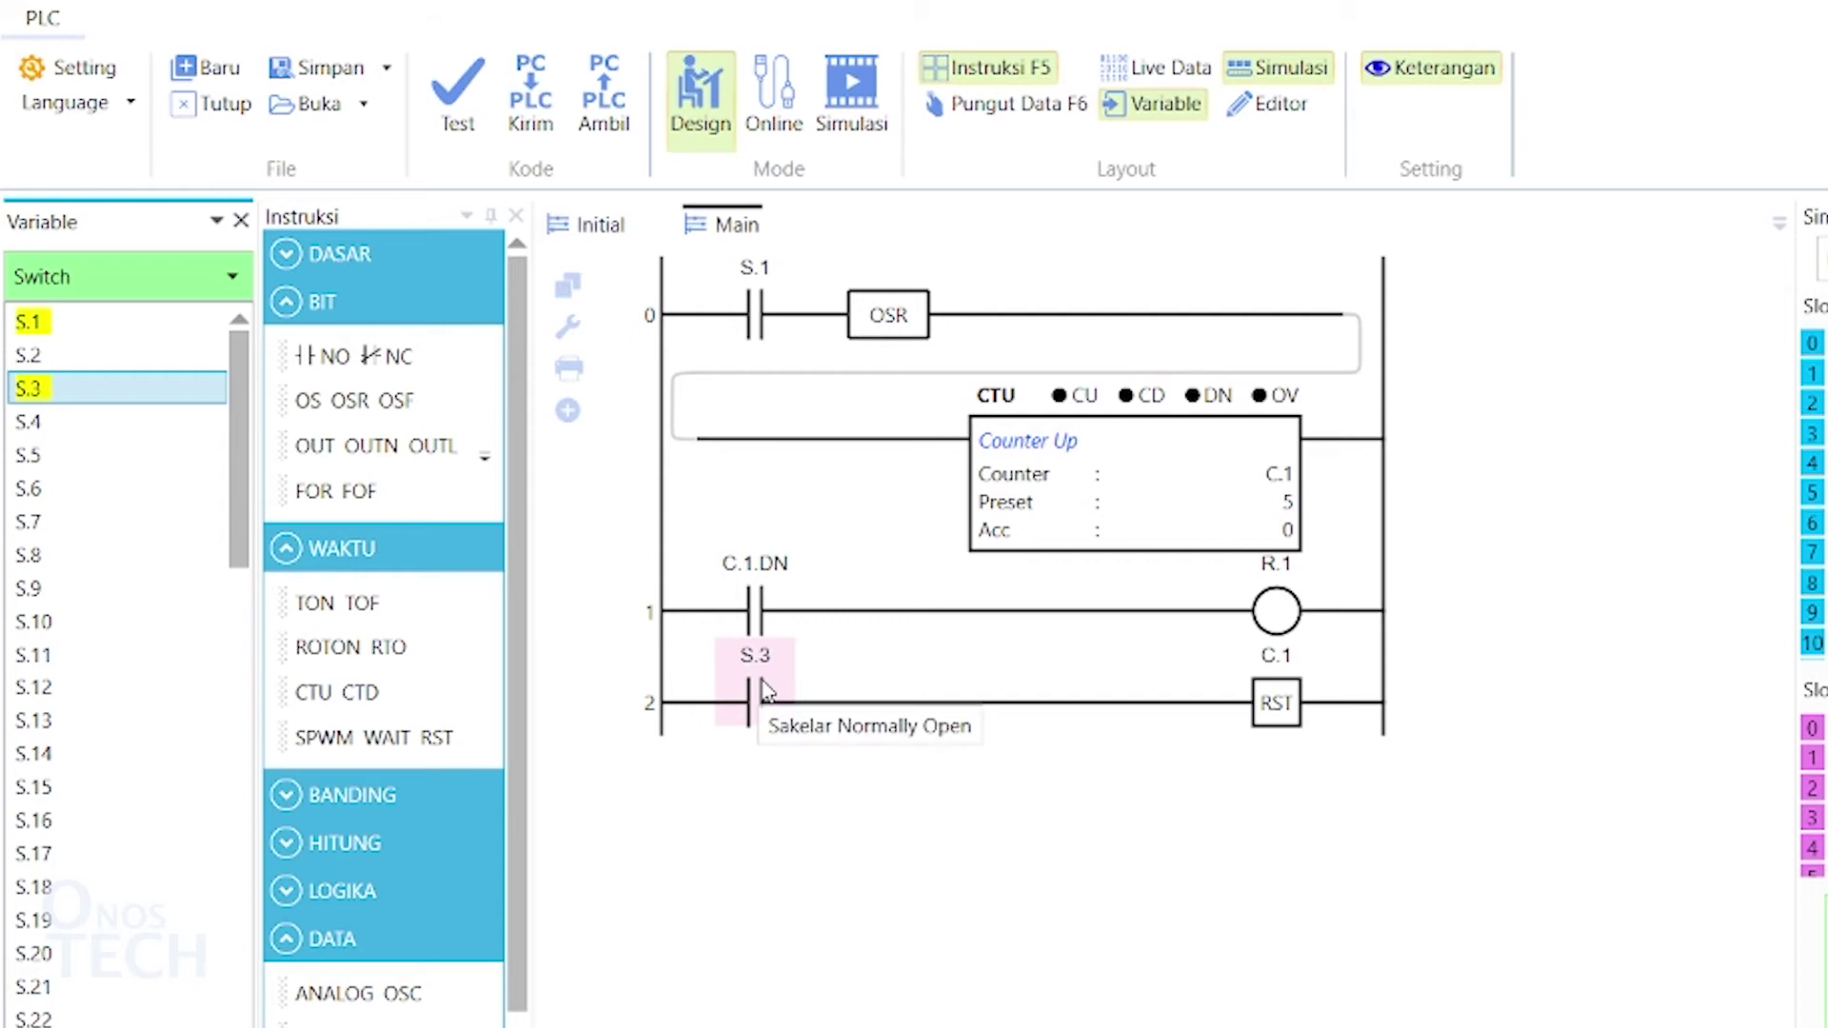
Insert a new rung after rung 0 with NO contact S.2 and a CTD block.
right_click(629, 318)
mouse_move(768, 345)
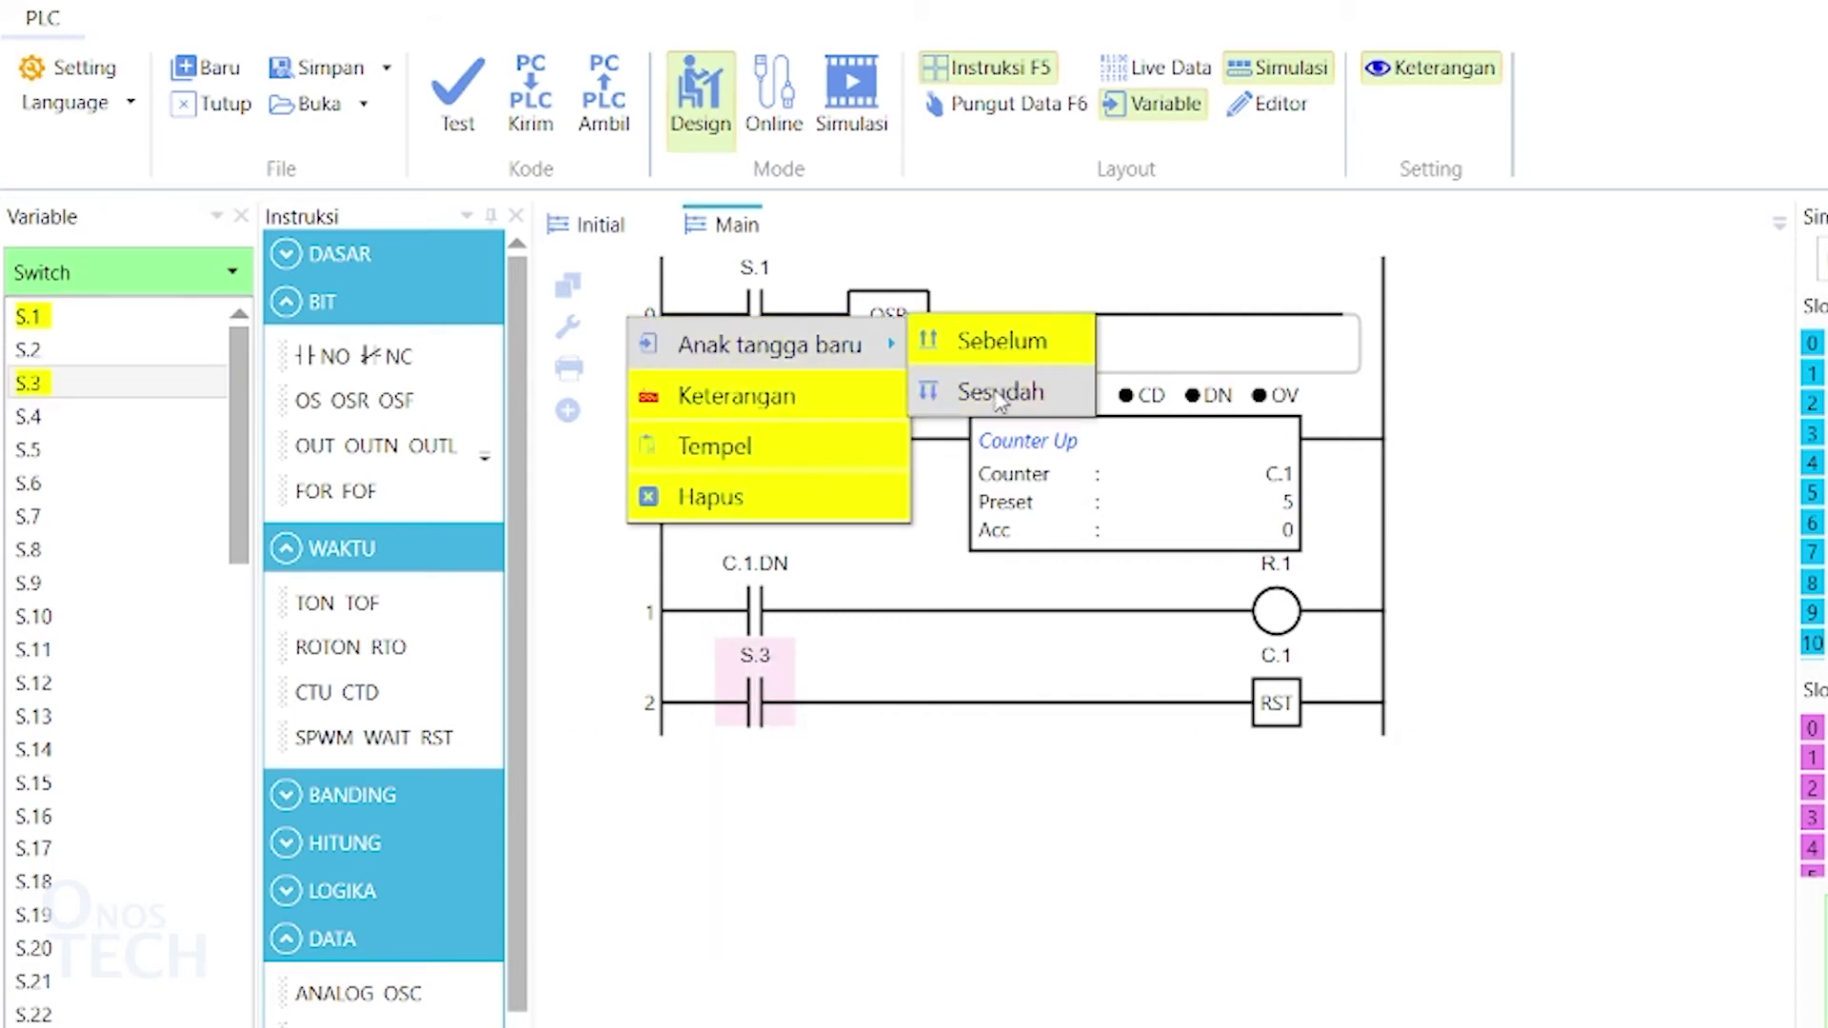
click(997, 394)
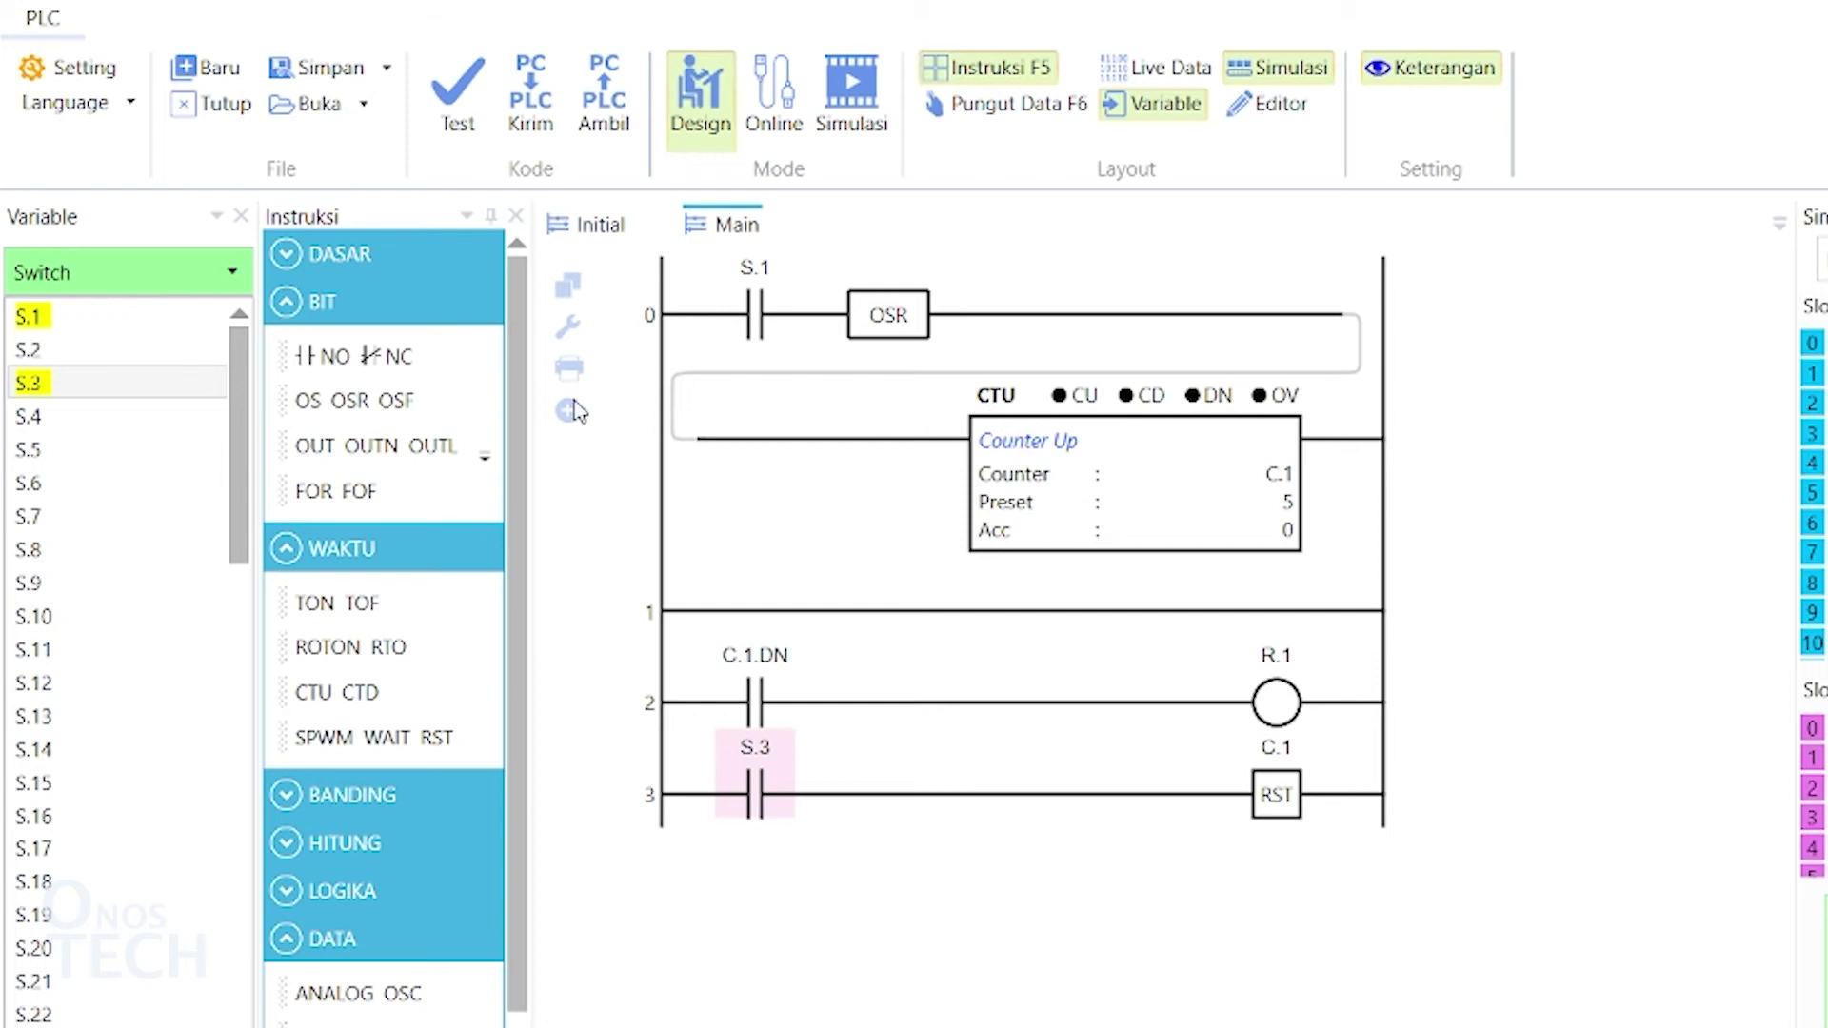
drag(317, 355, 700, 617)
drag(360, 691, 801, 617)
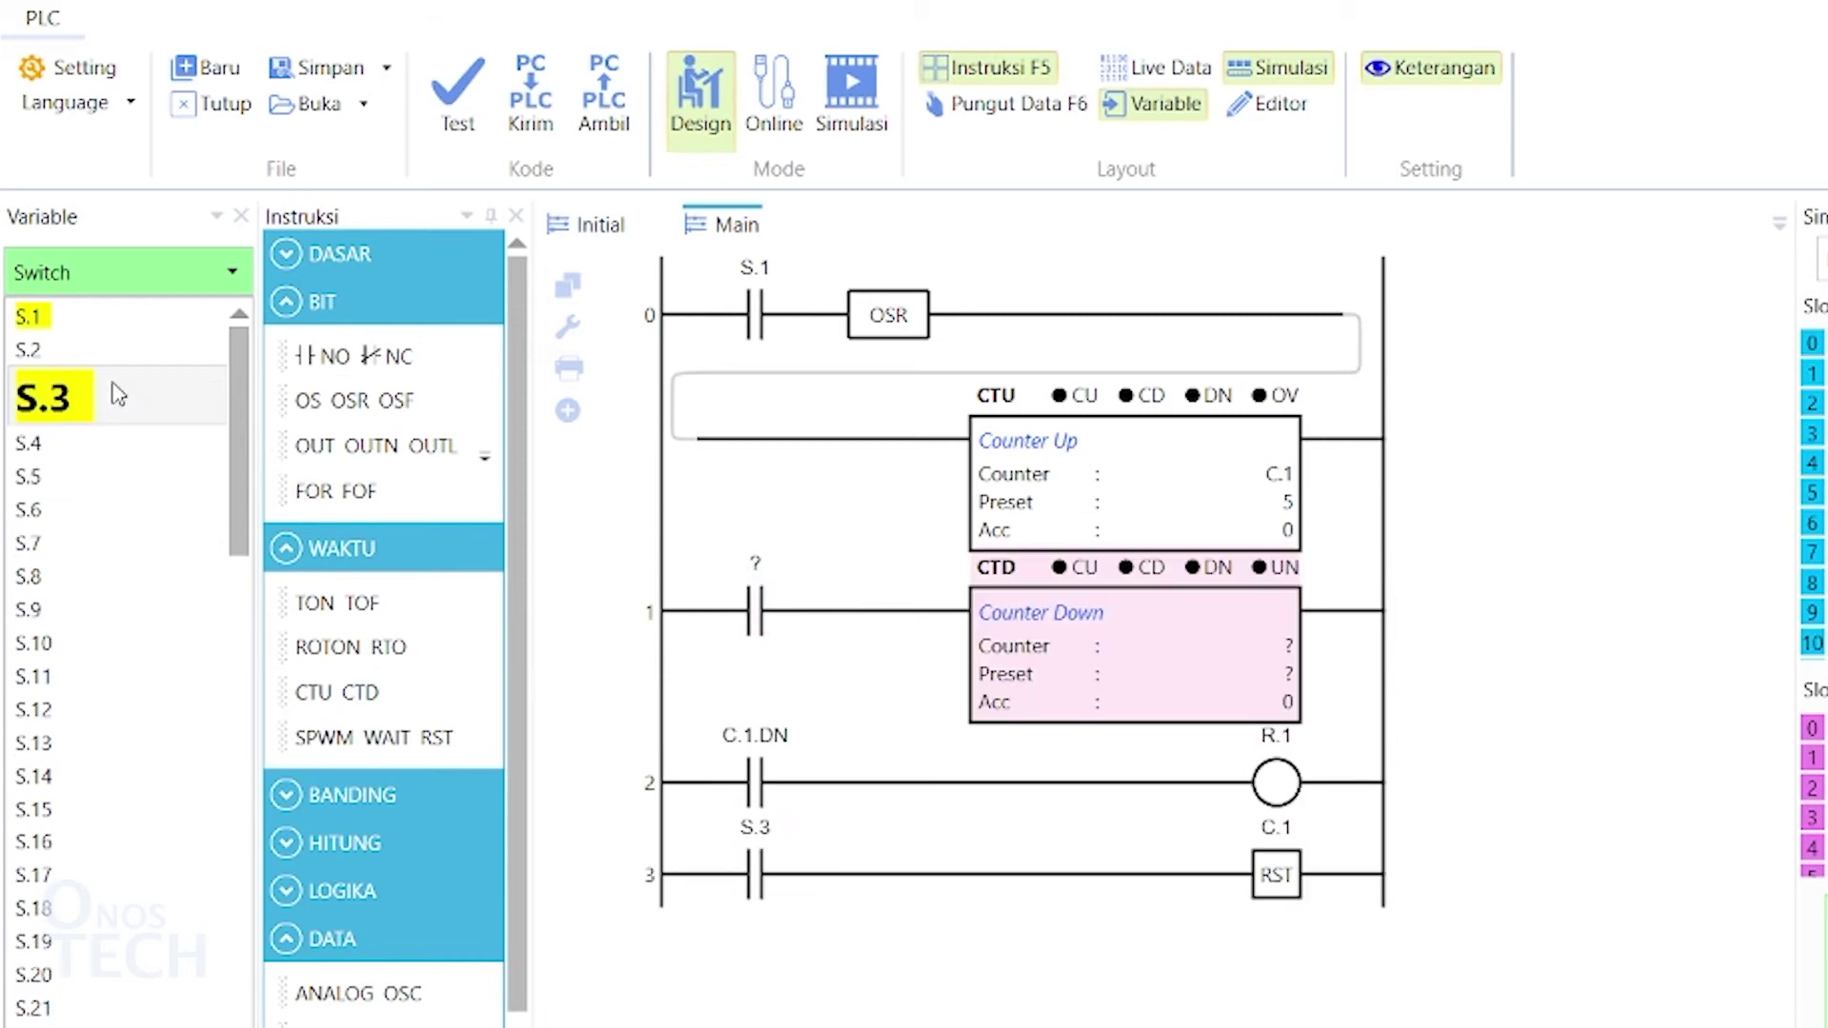
mouse_move(29, 383)
mouse_down()
mouse_move(510, 510)
mouse_move(754, 612)
mouse_up()
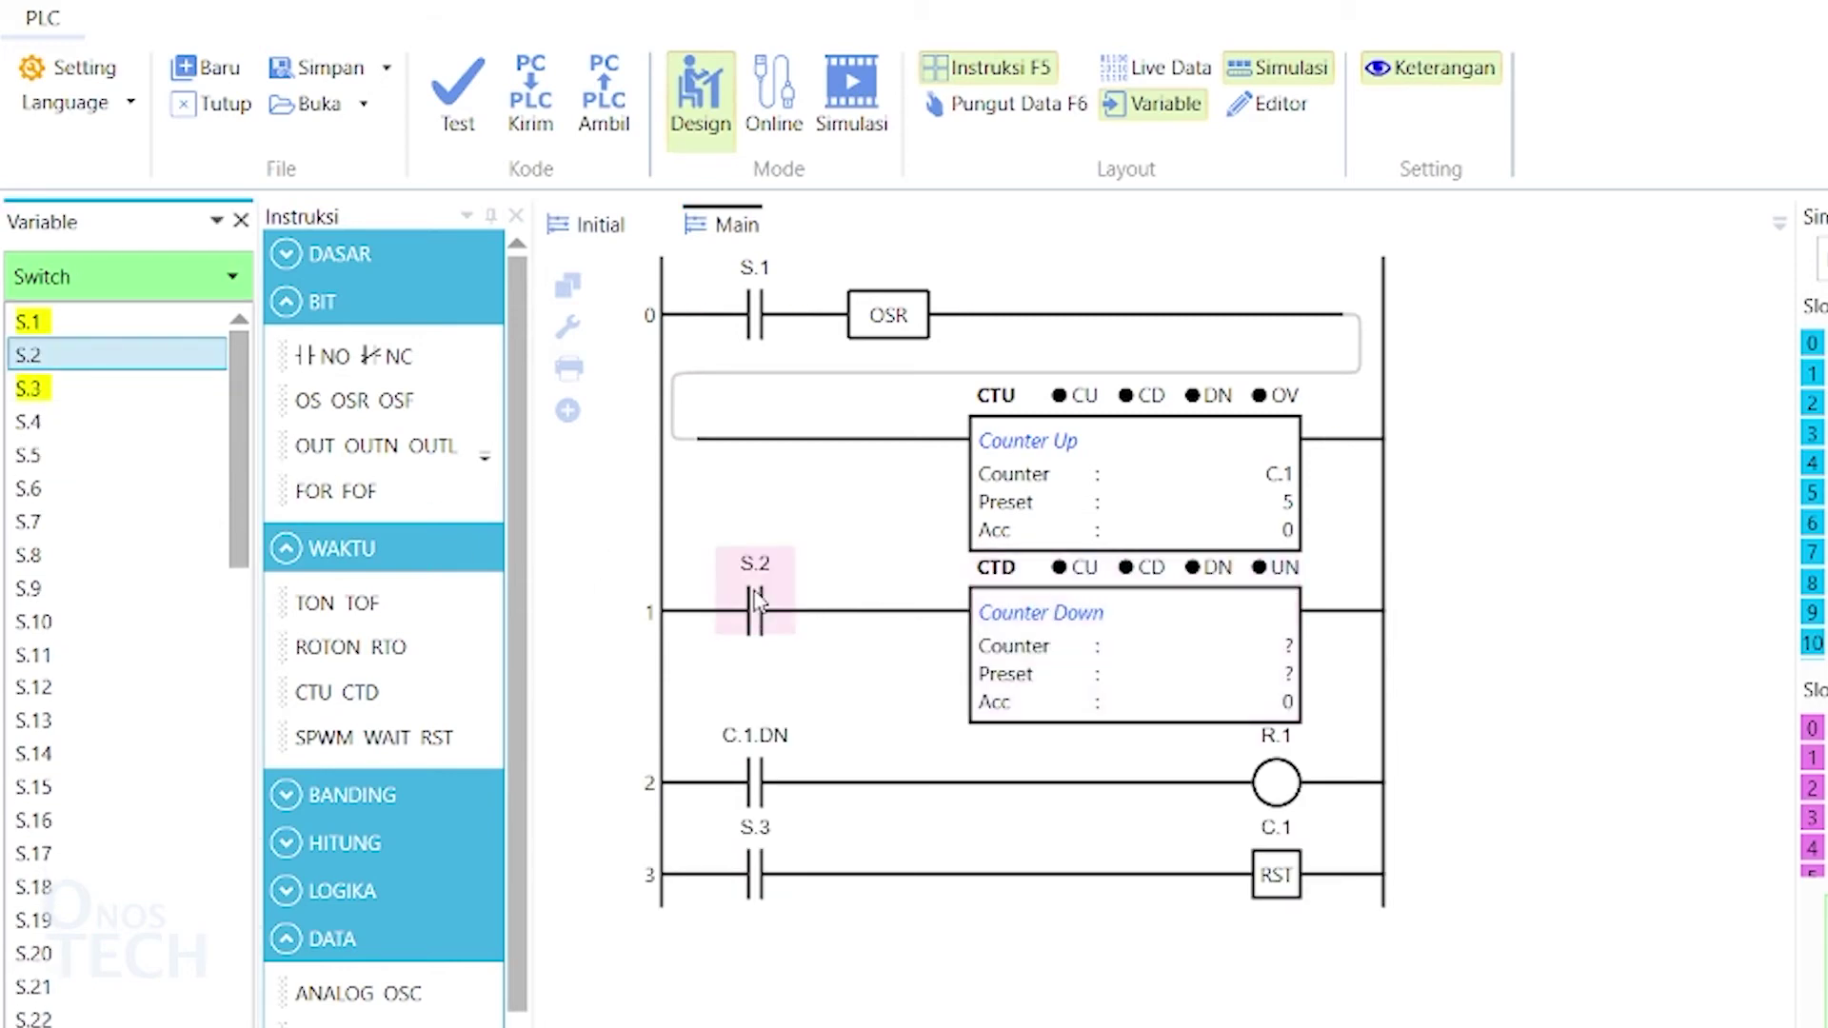
Assign C.1 to the CTD, add an OSR after S.2 and set the preset to 1.
click(1288, 645)
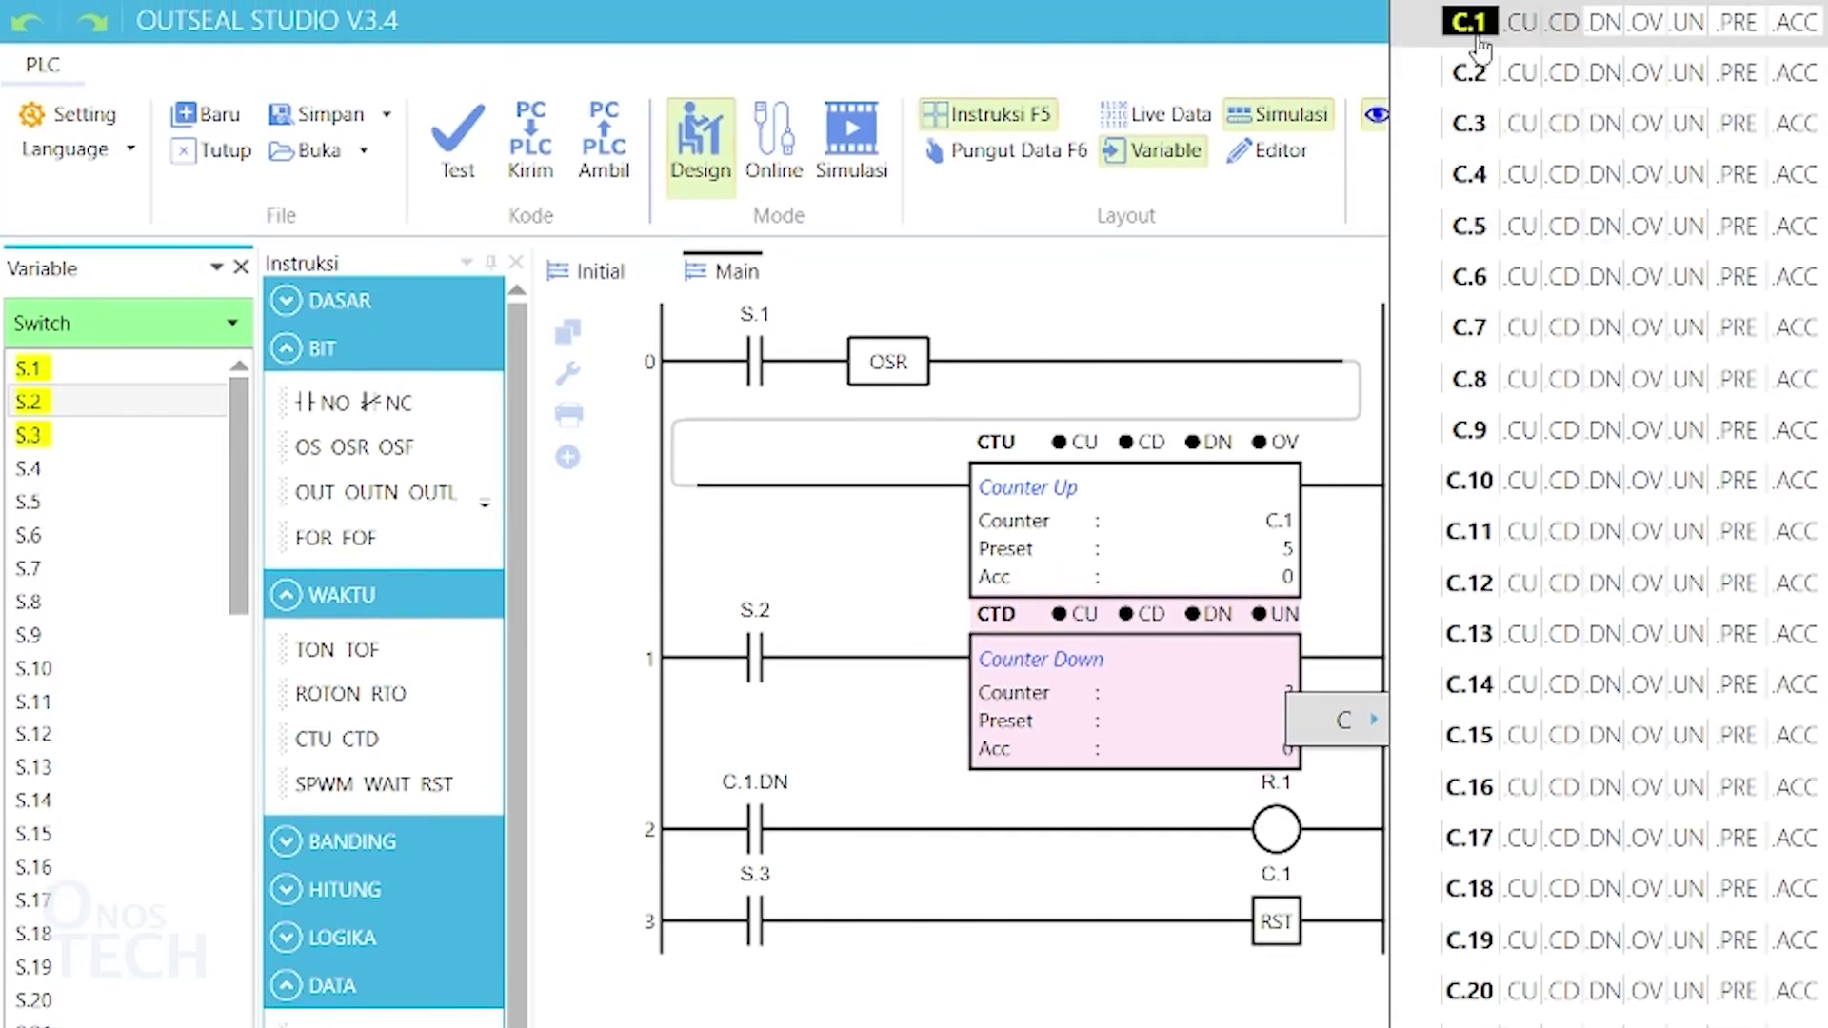
click(1468, 23)
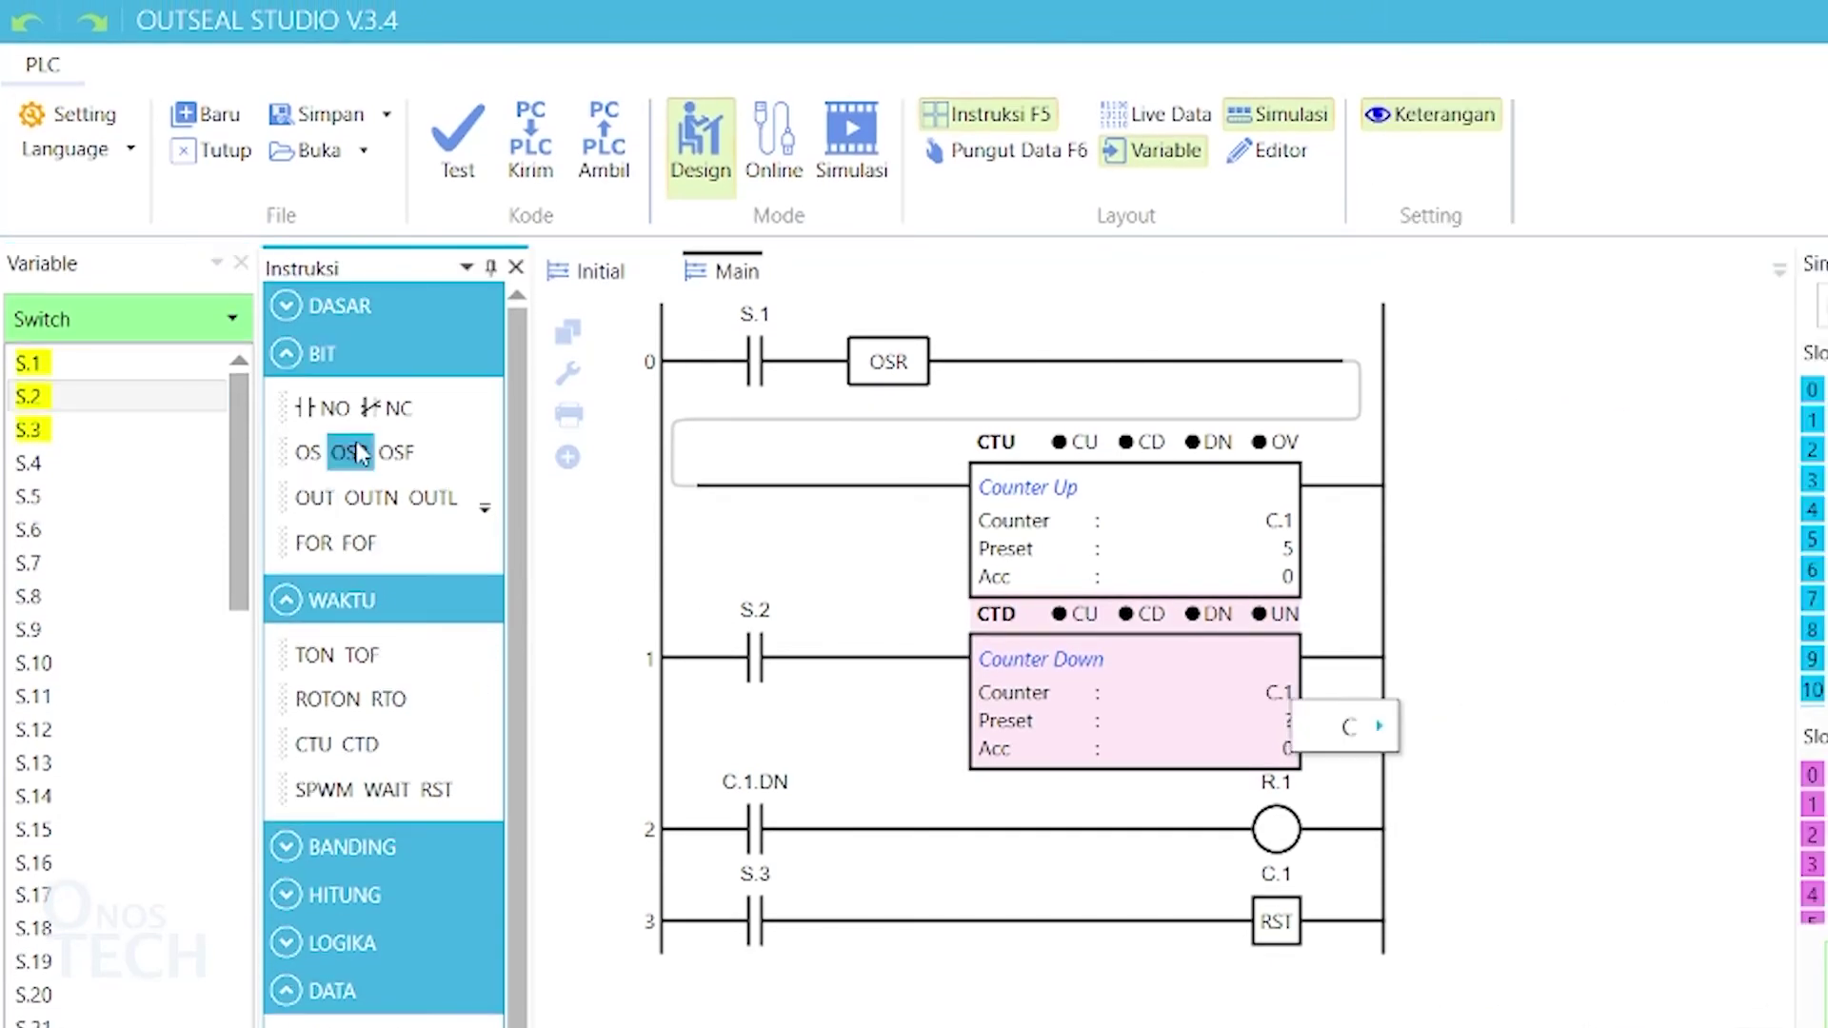
mouse_move(348, 447)
mouse_down()
mouse_move(824, 668)
mouse_move(801, 642)
mouse_up()
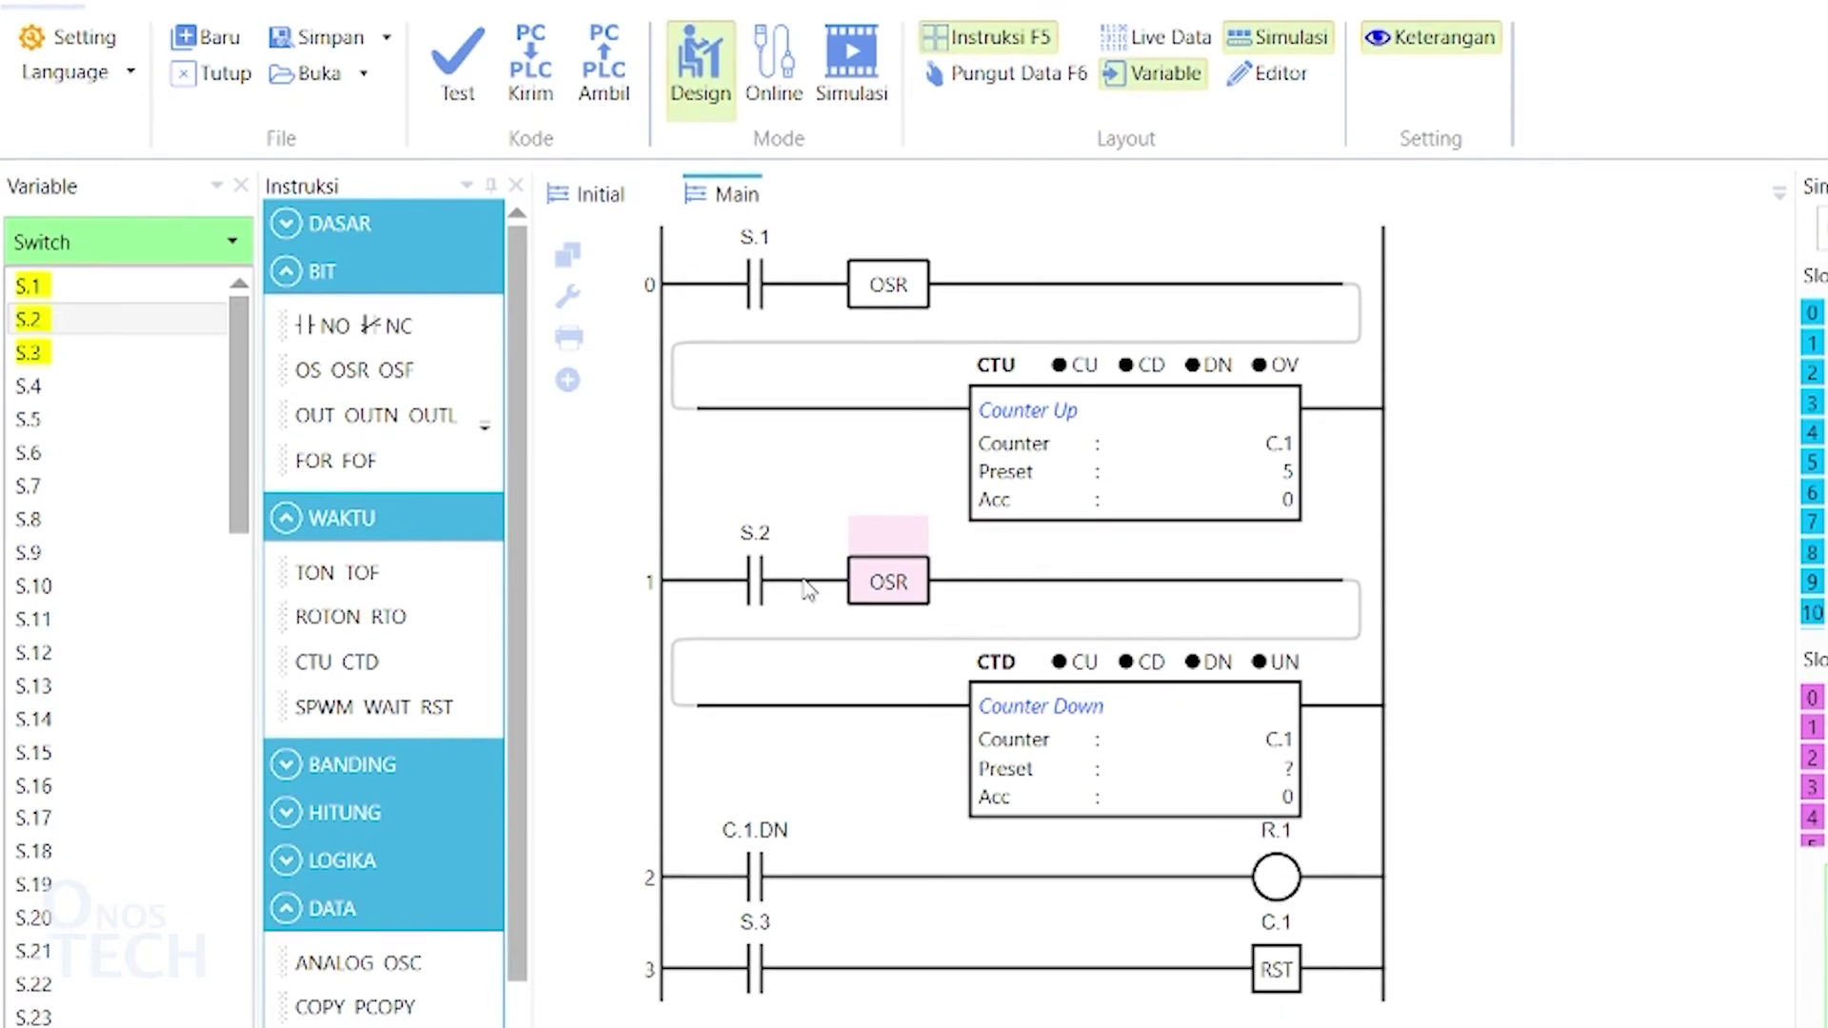
double_click(1286, 771)
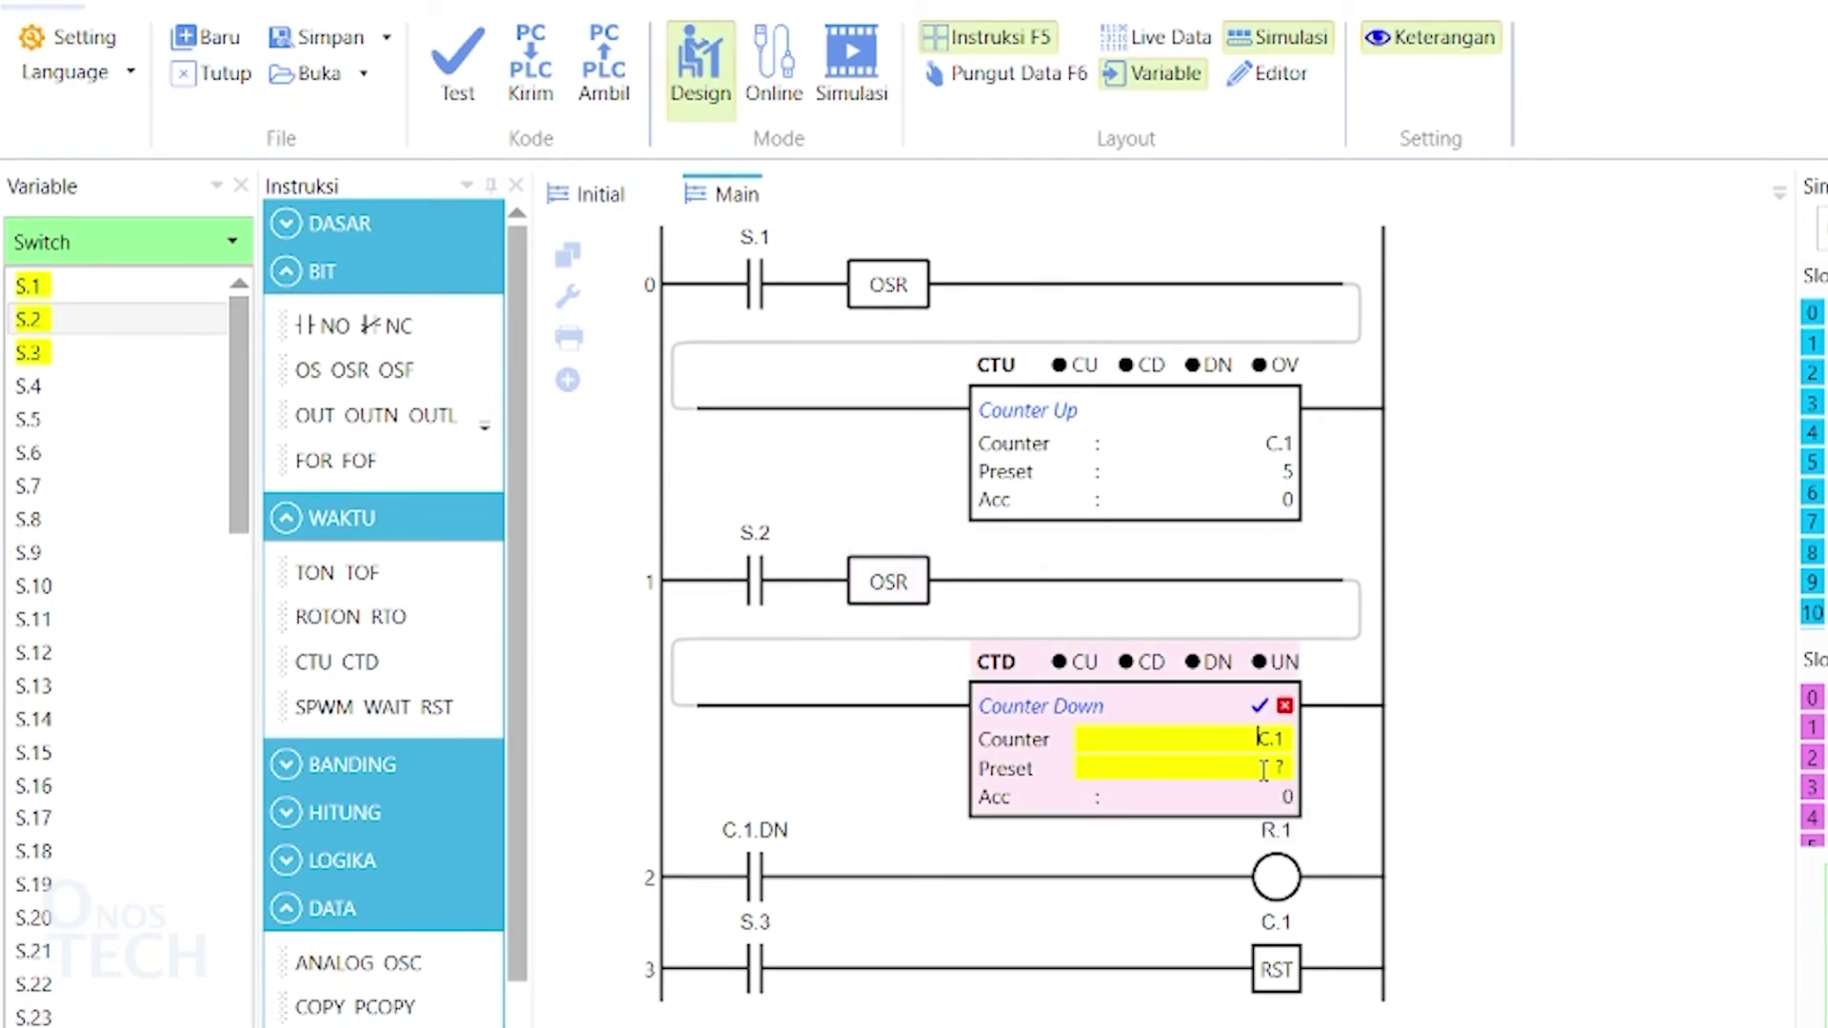
text(1)
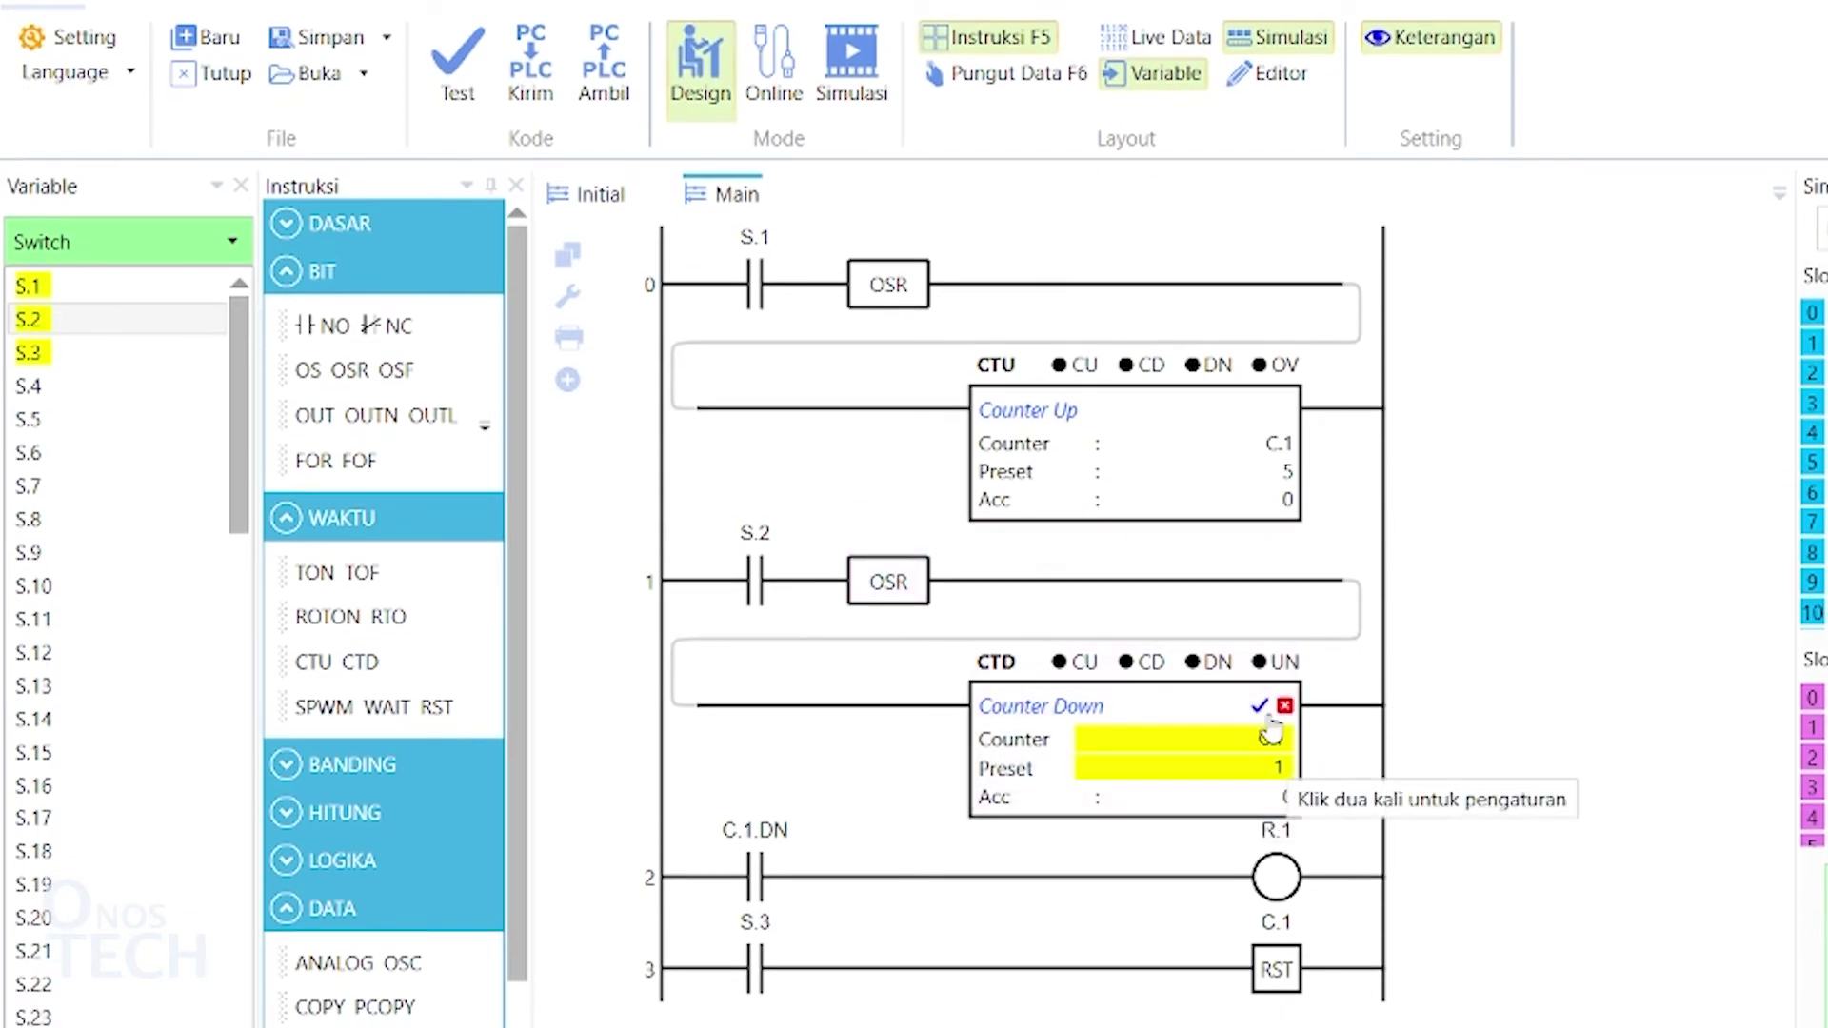
click(1260, 705)
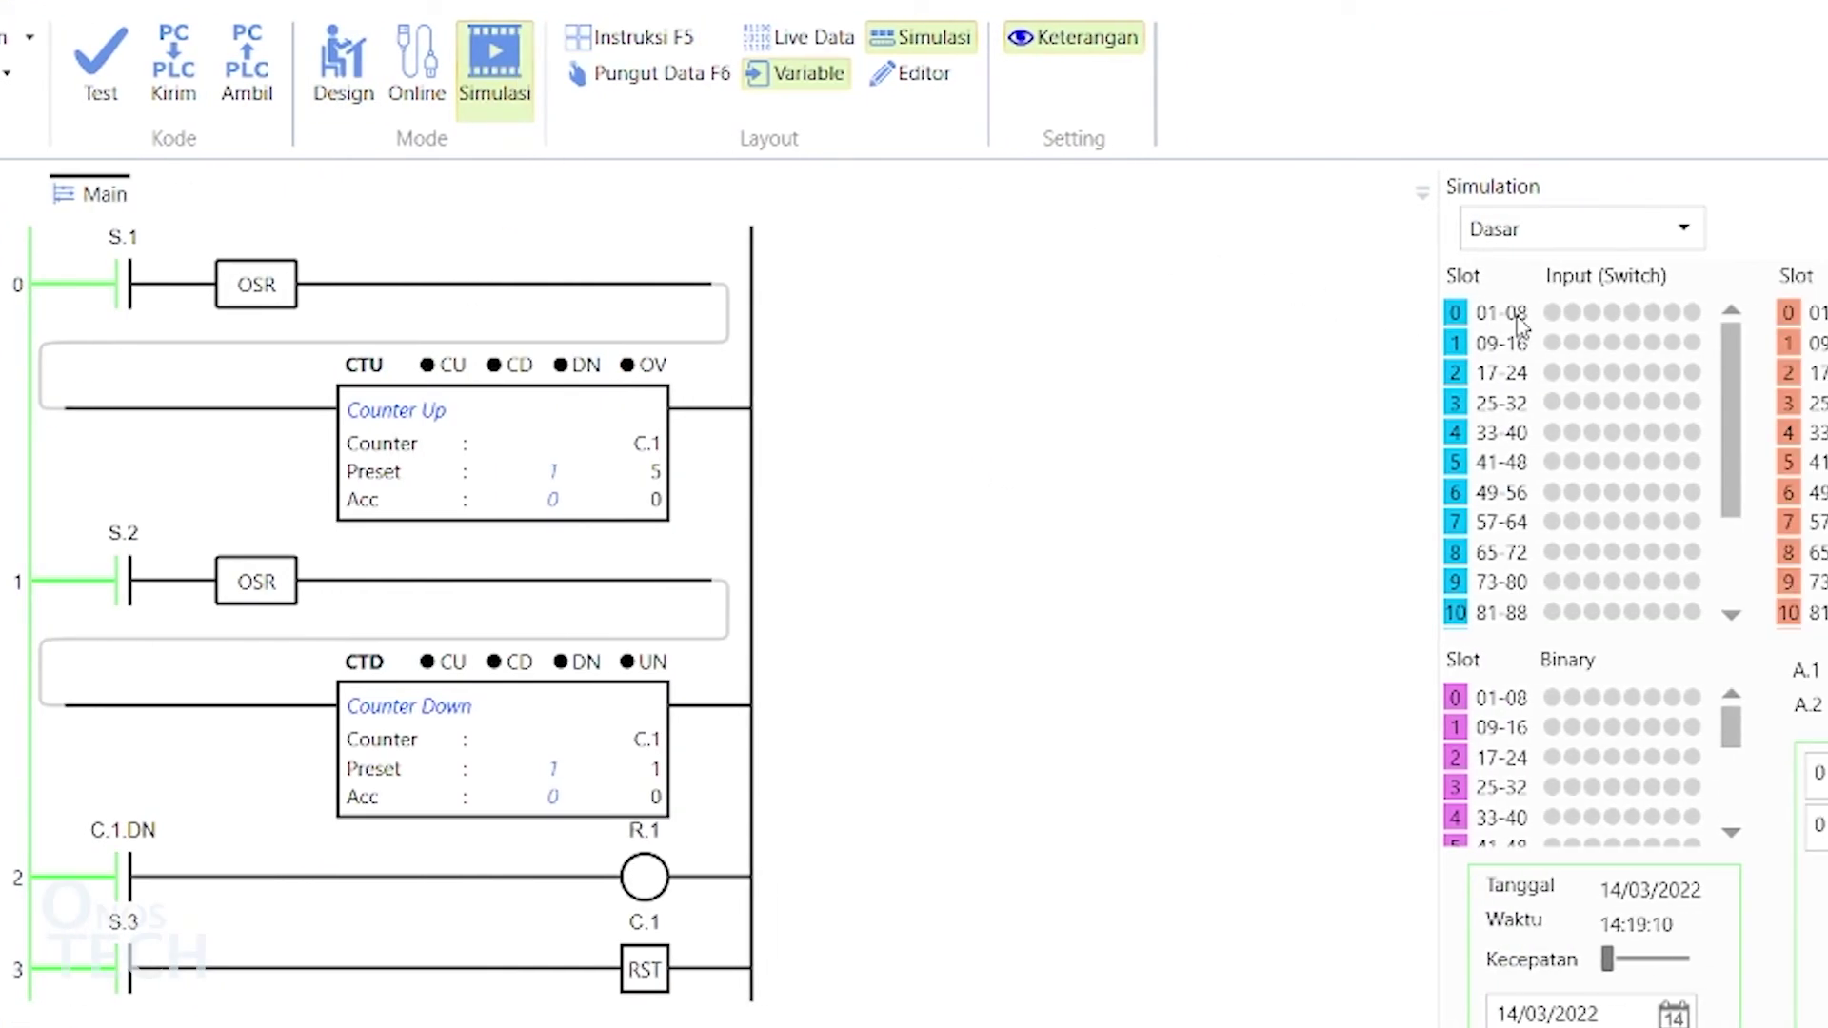
In simulation, press S.1 as a push button repeatedly so C.1 counts up toward 5 and R.1 turns on.
right_click(1552, 321)
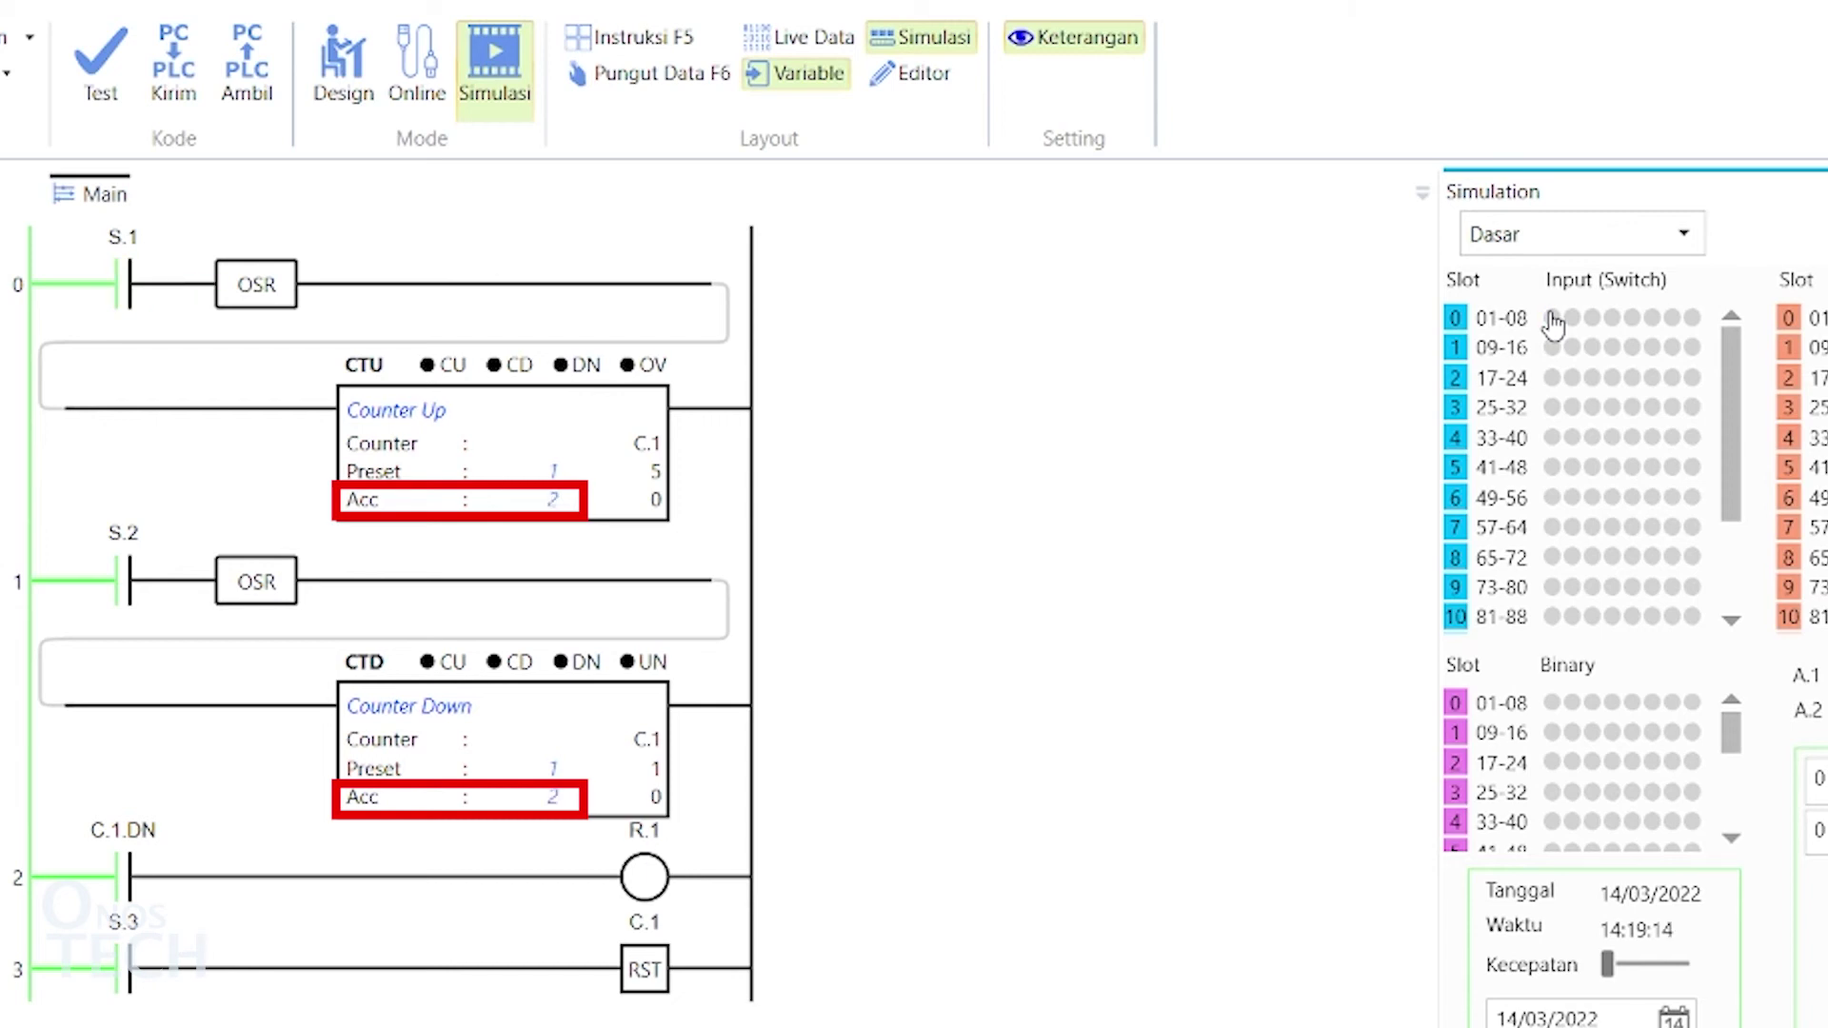
right_click(1552, 322)
right_click(1552, 321)
right_click(1552, 321)
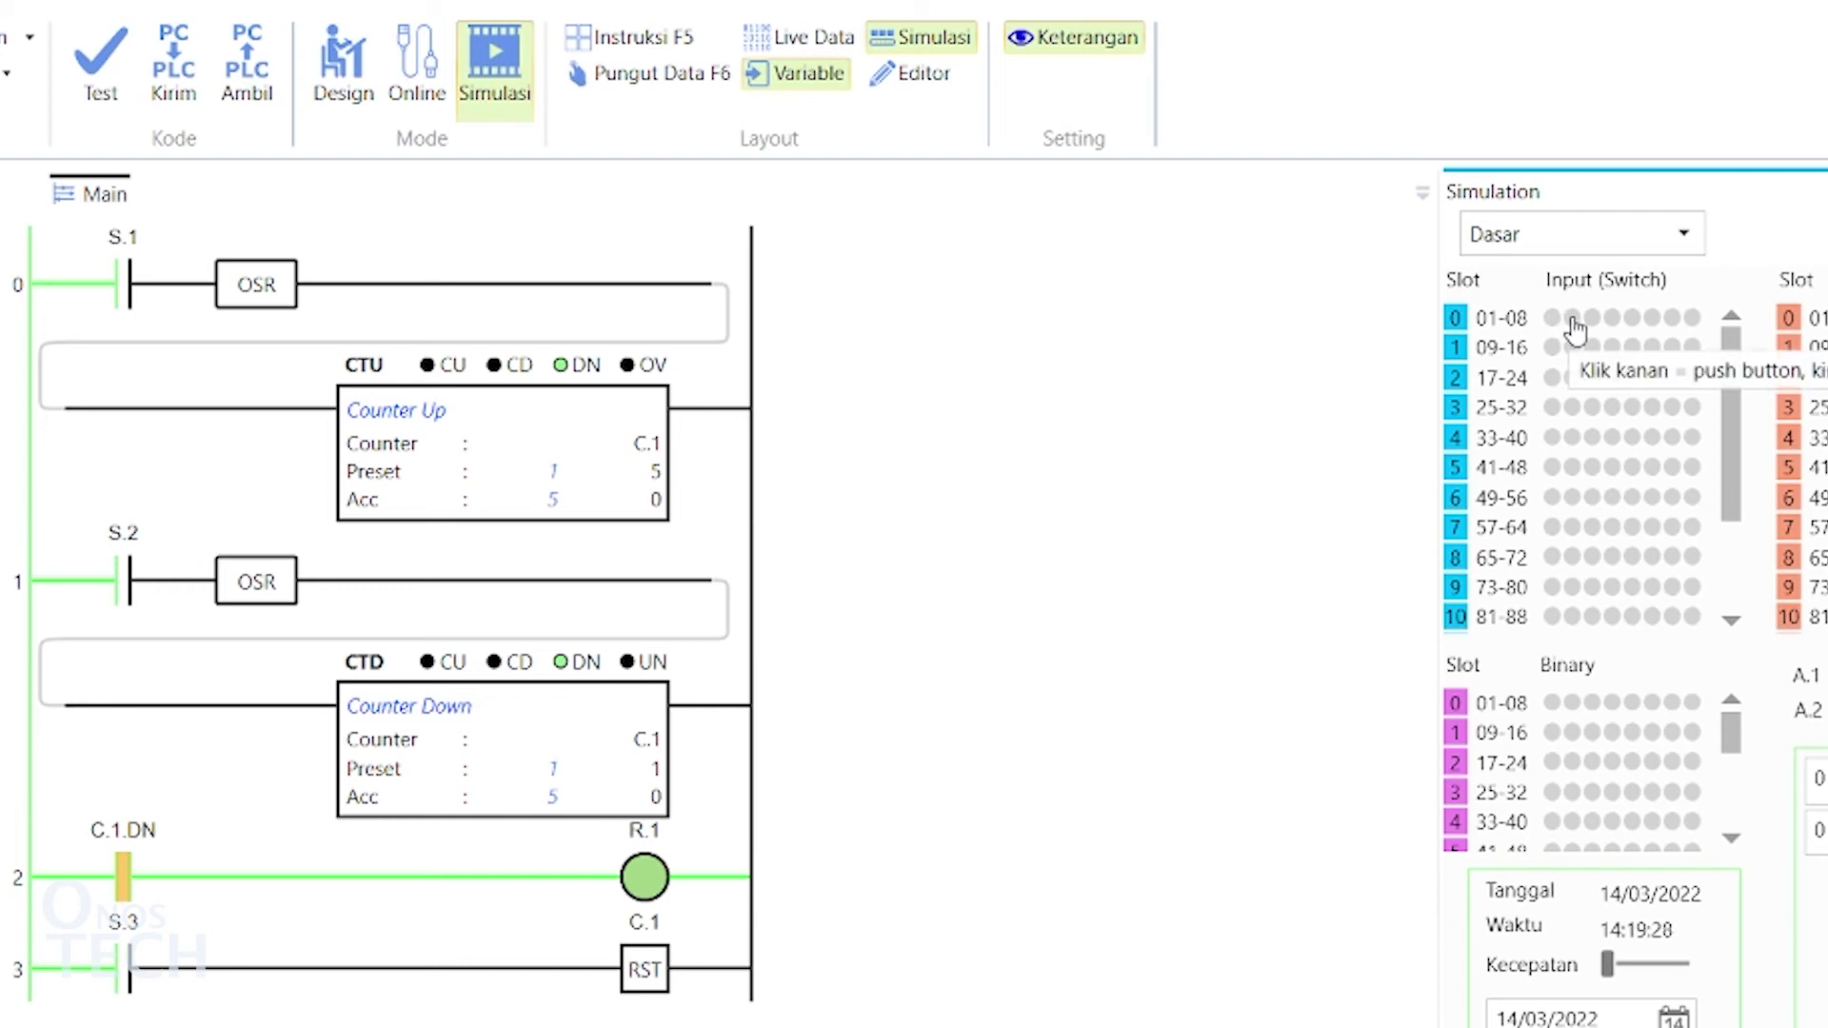
Press S.2 five times so C.1 counts back down to 0 and R.1 switches off.
click(1578, 318)
click(1574, 320)
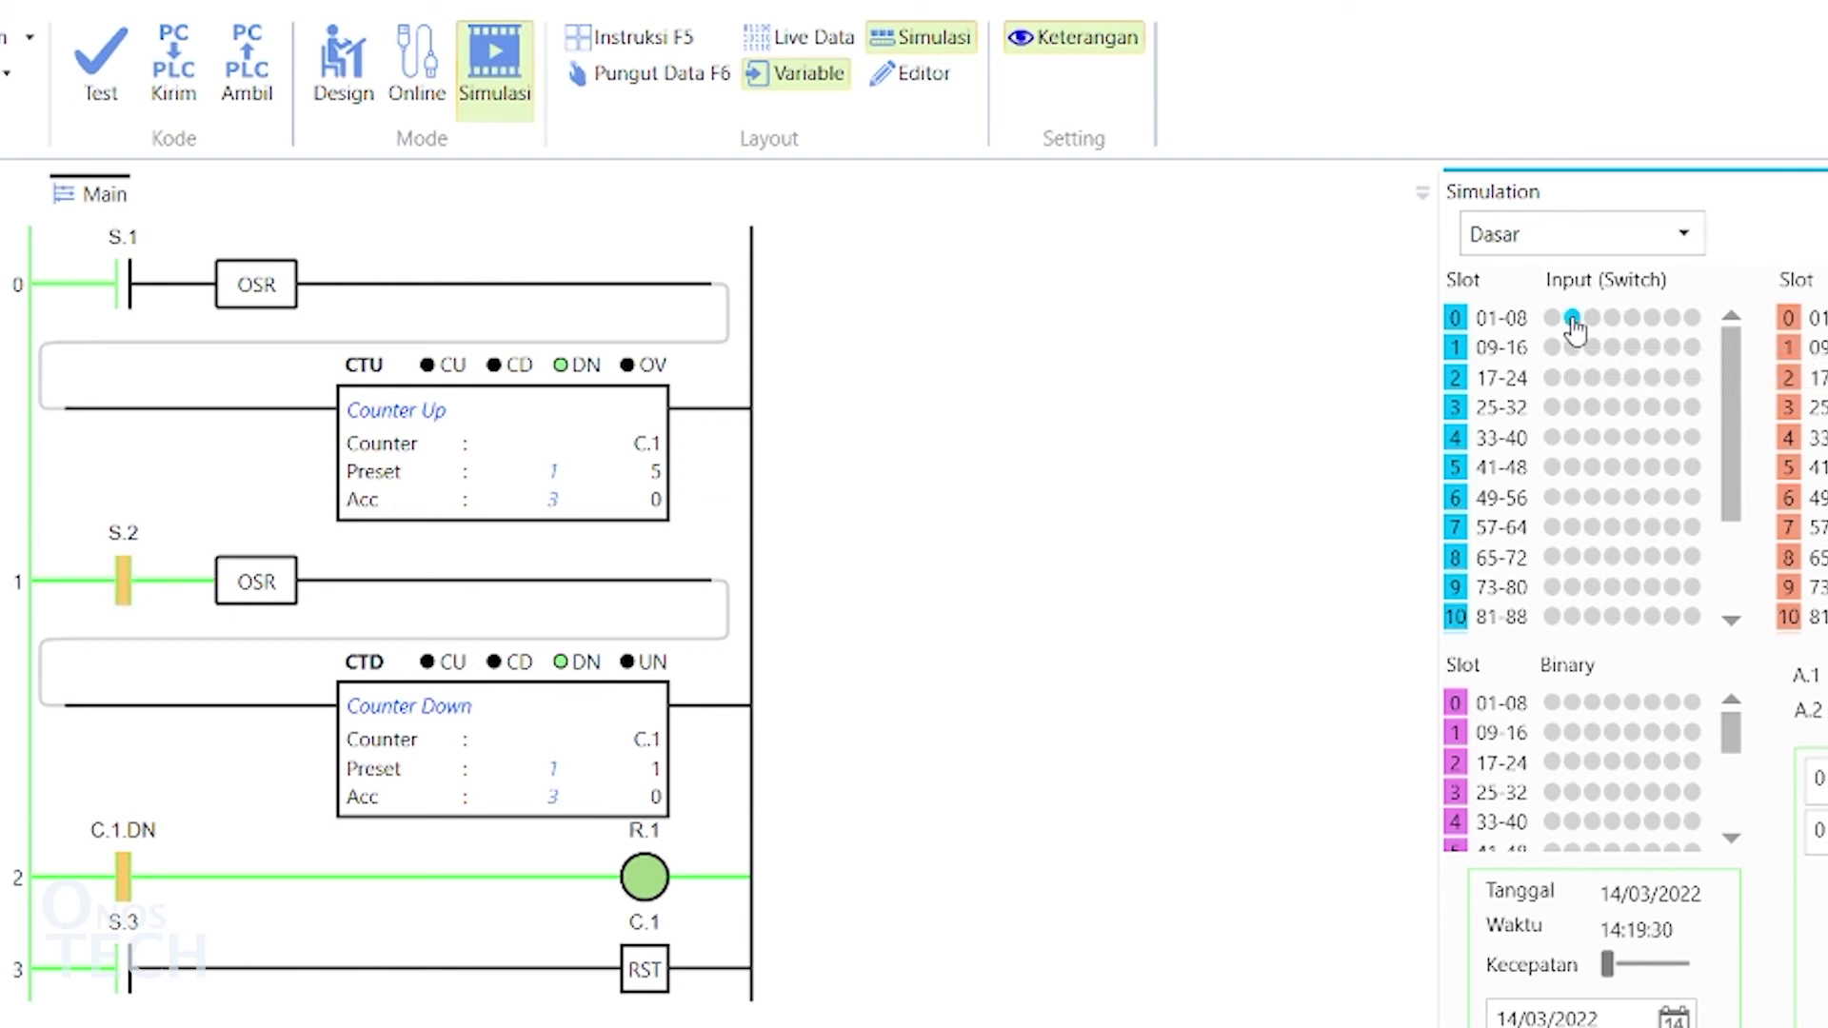
click(1574, 321)
click(1576, 323)
click(1576, 323)
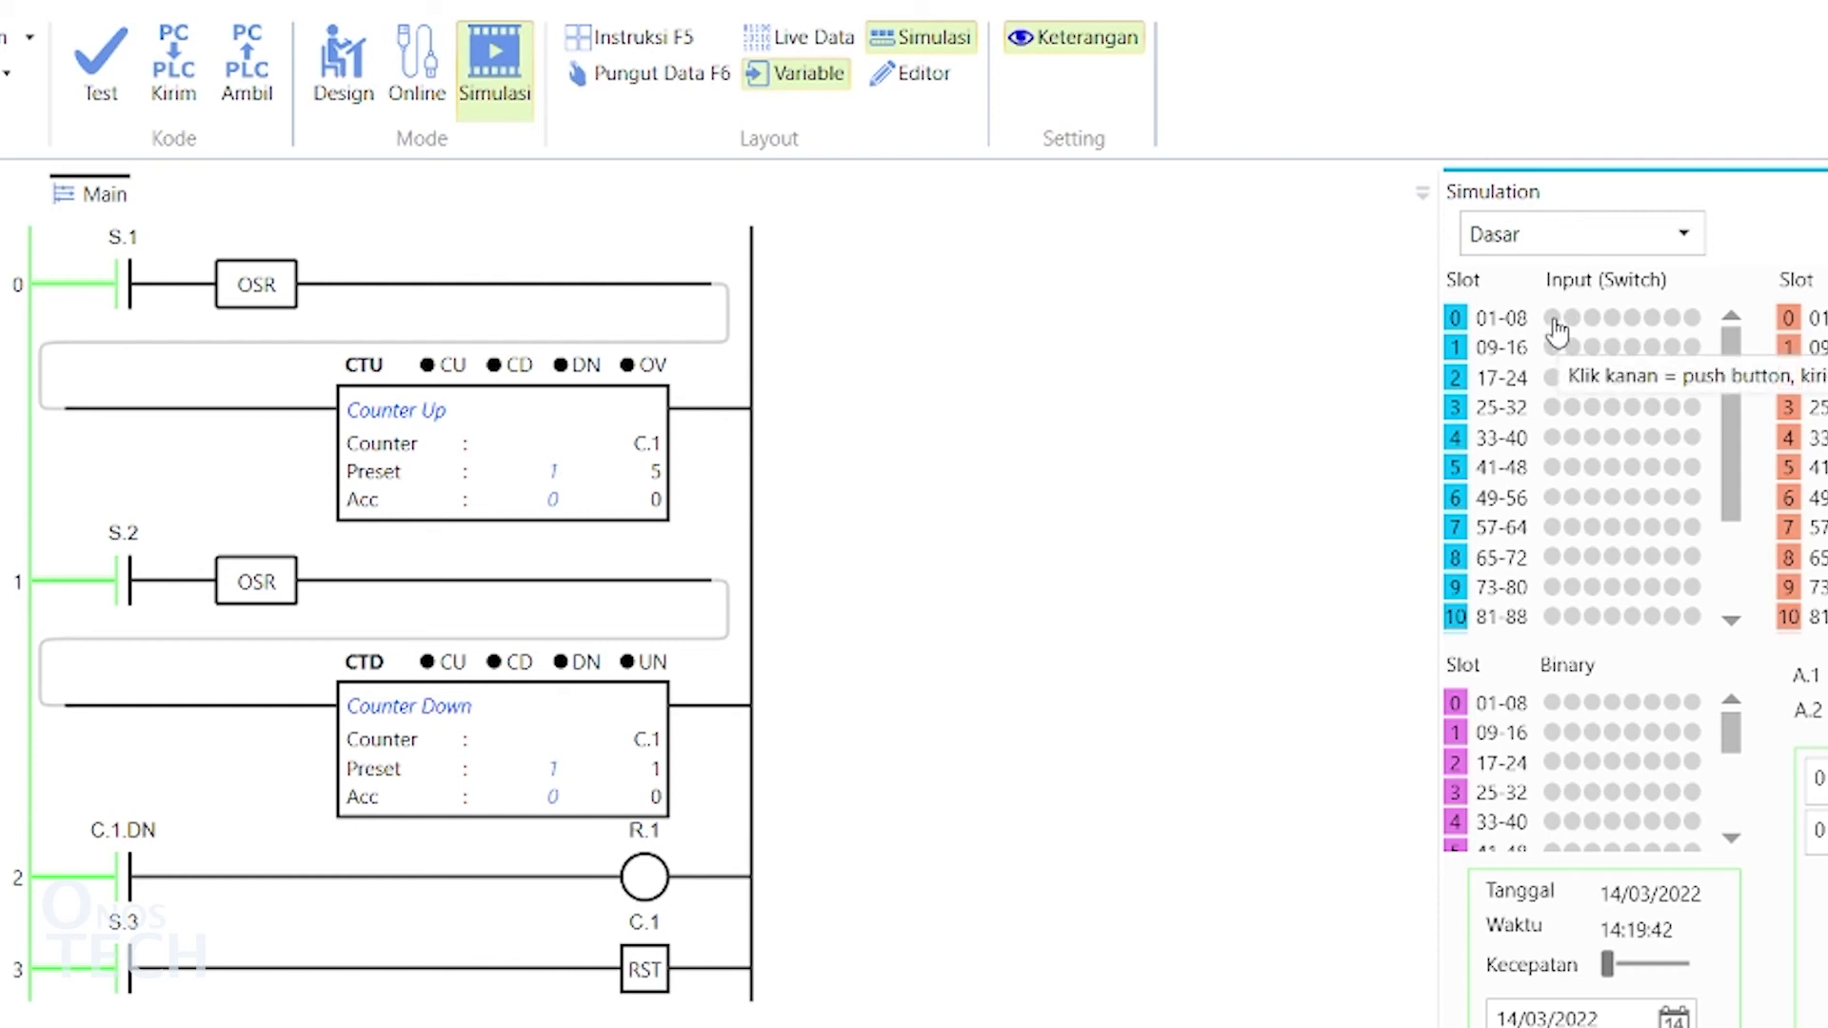
Press S.1 twice so C.1 counts back up to 2.
click(1555, 320)
click(1555, 319)
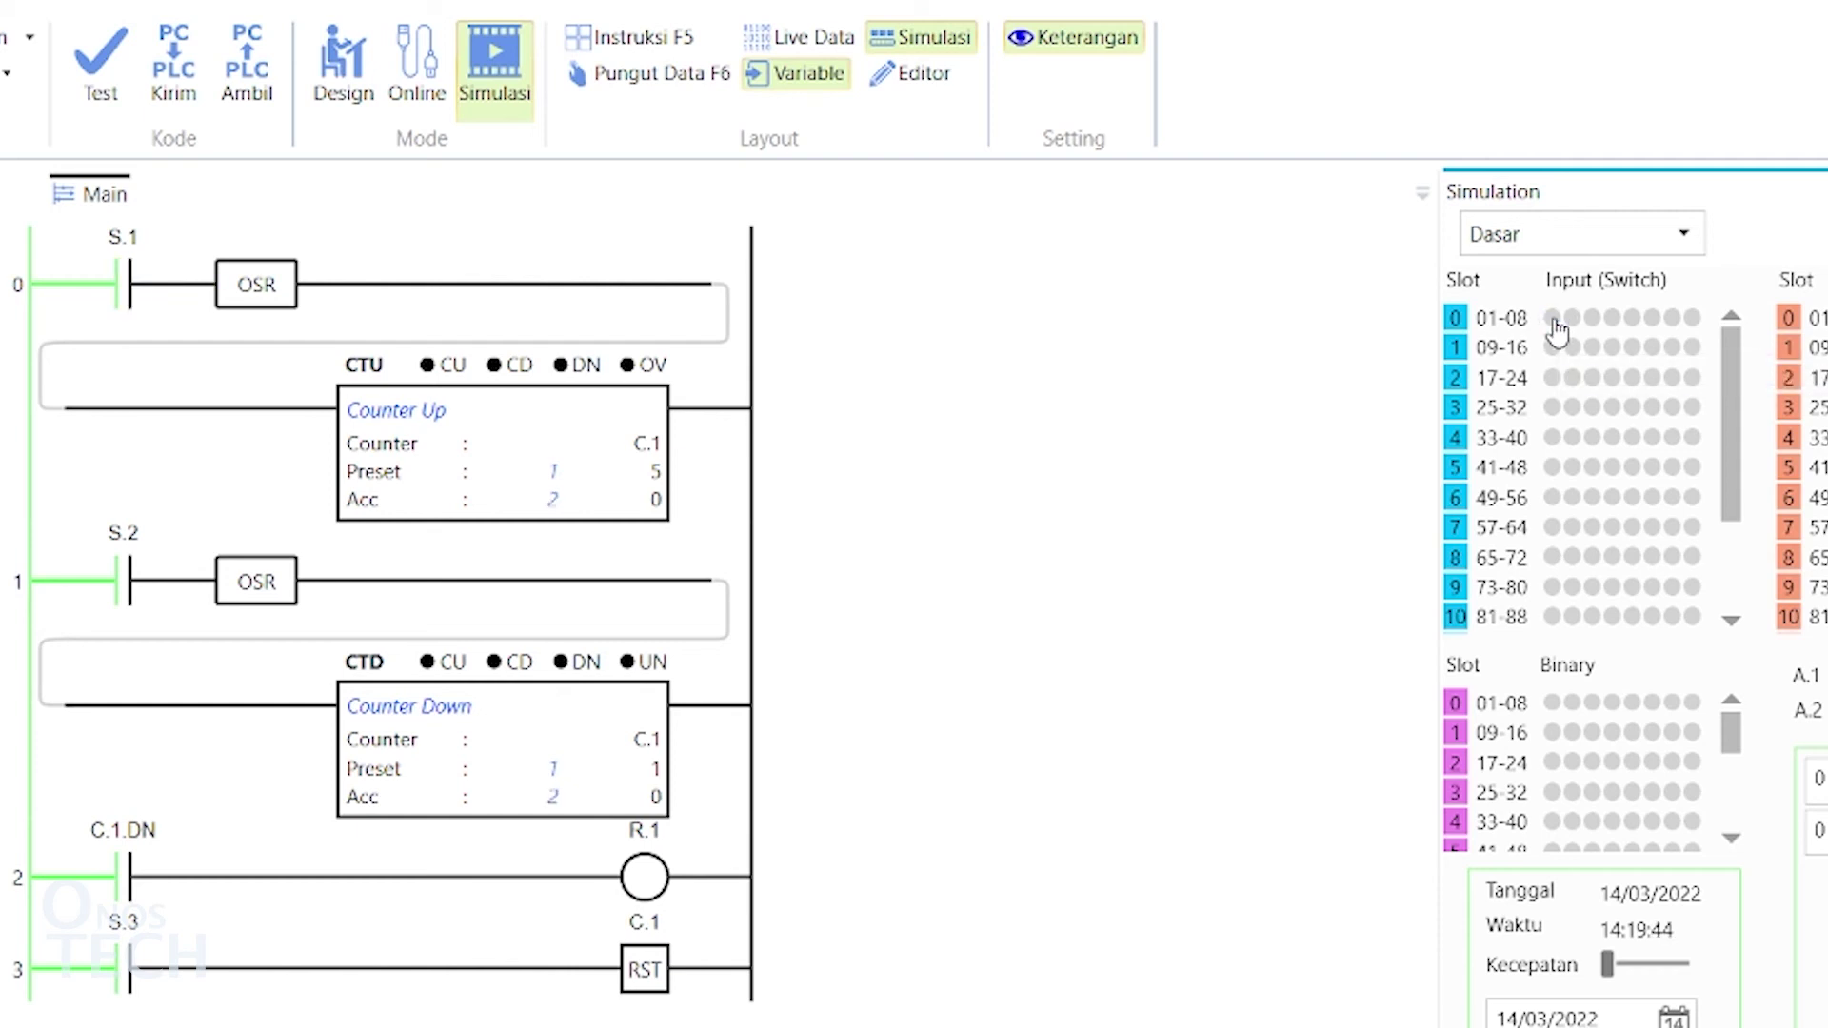